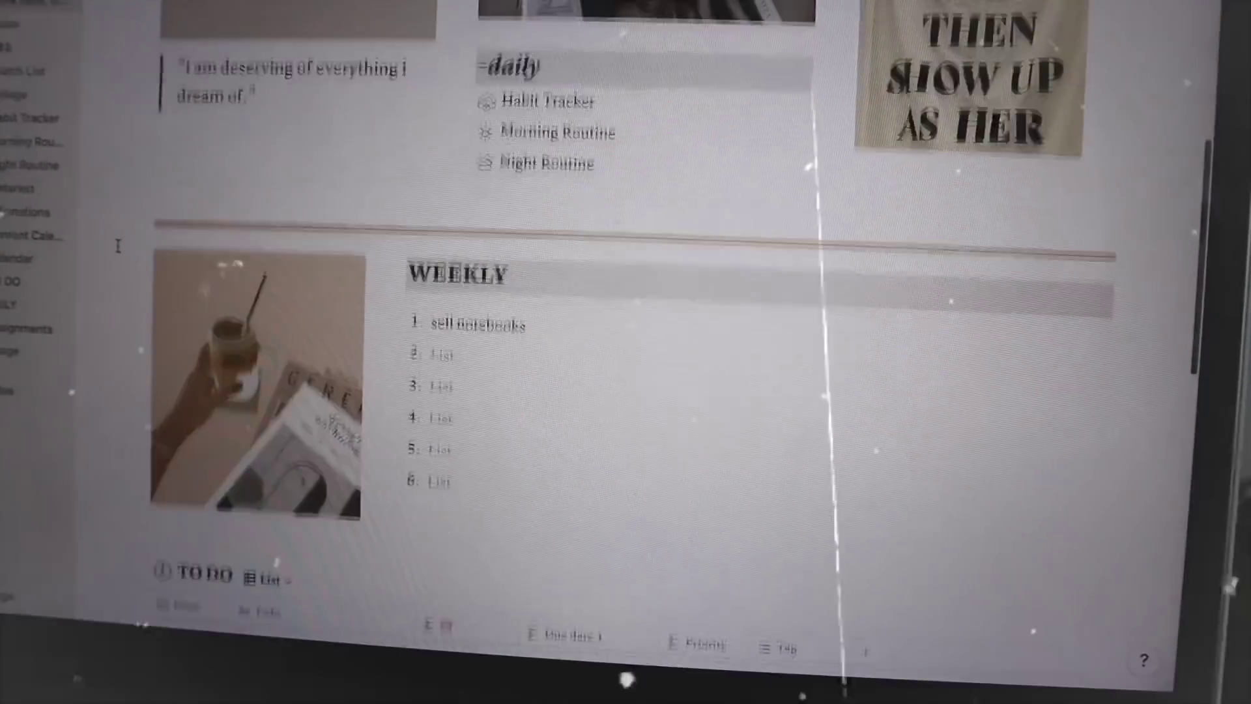
scroll(118, 245, "down", 5)
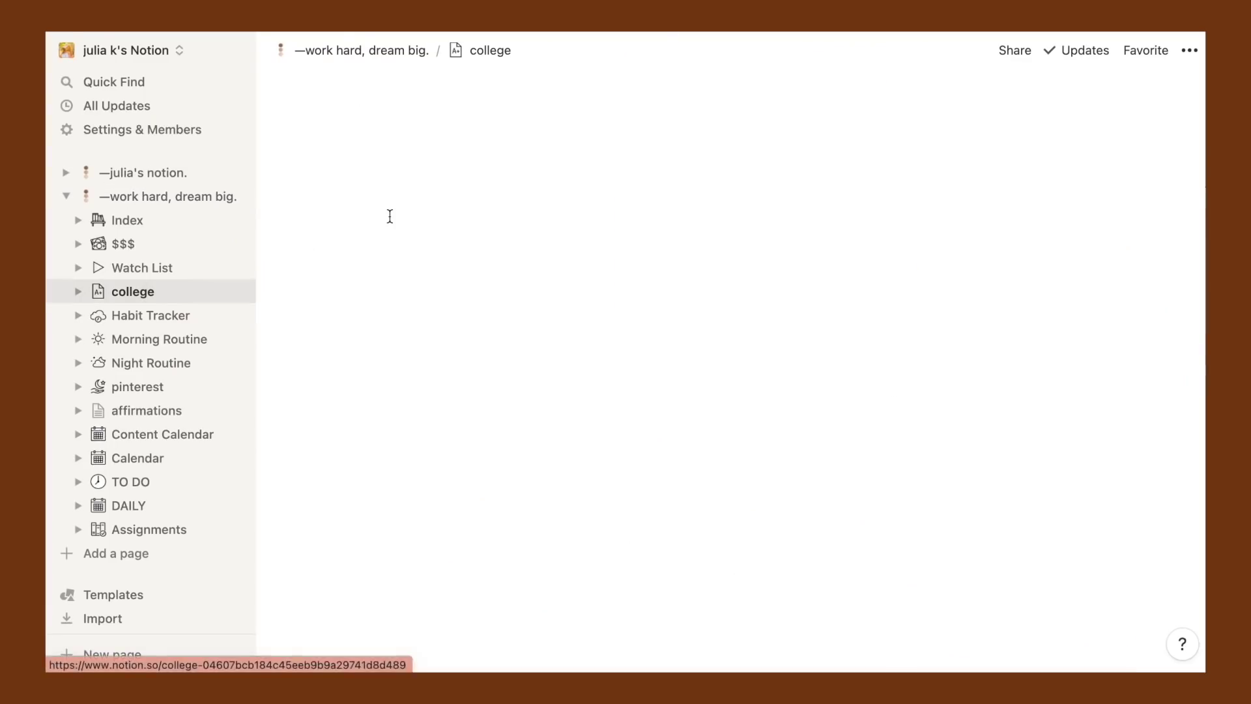
Scroll down through the college page and back up again
scroll(586, 424, "down", 2)
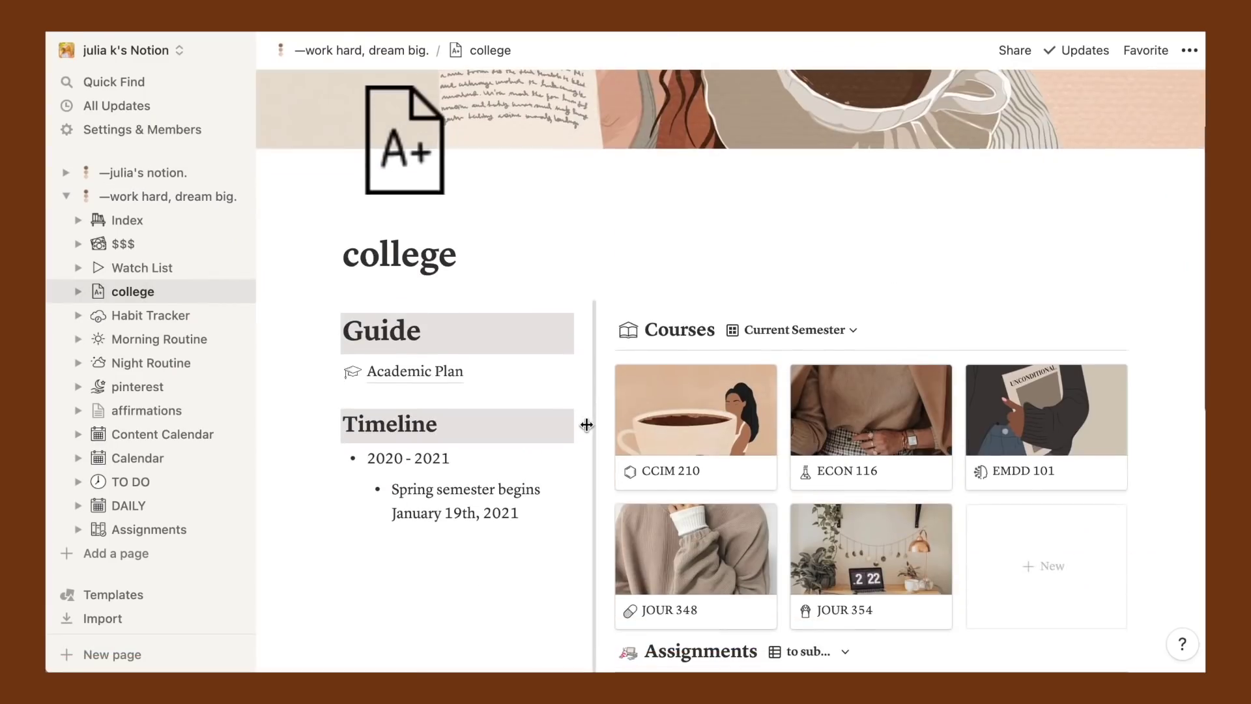
scroll(586, 425, "down", 2)
scroll(587, 425, "up", 2)
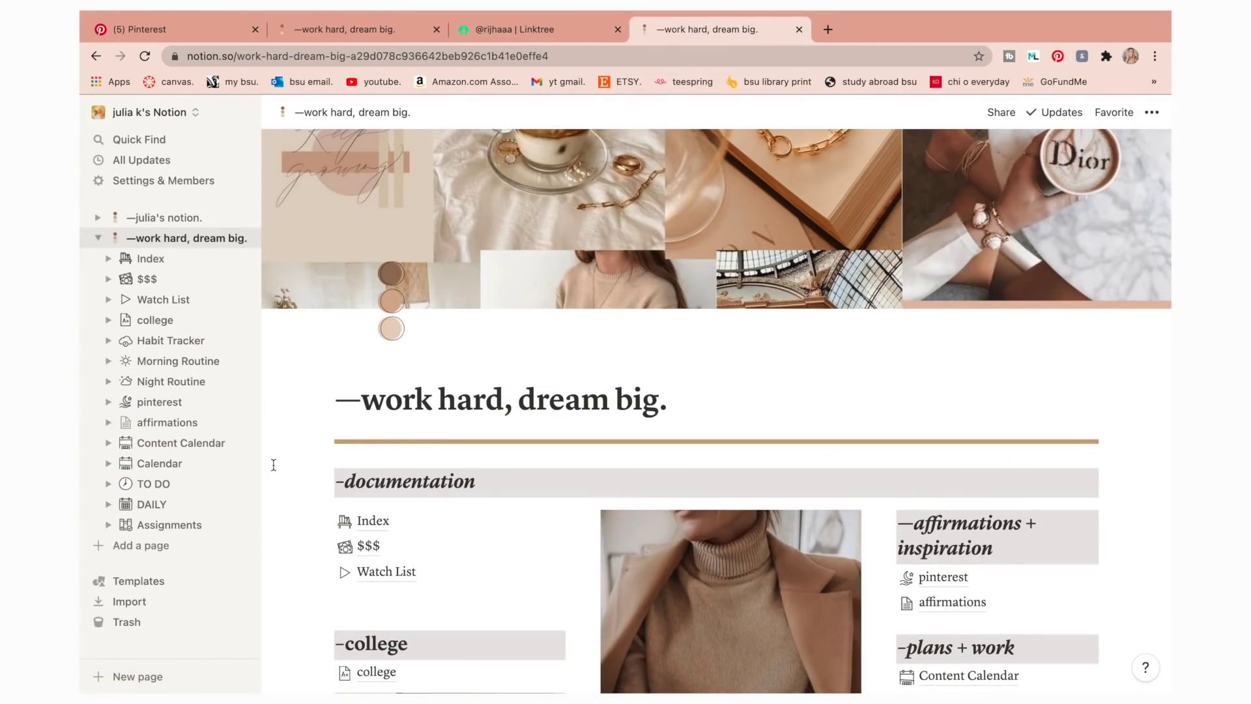
scroll(273, 465, "down", 6)
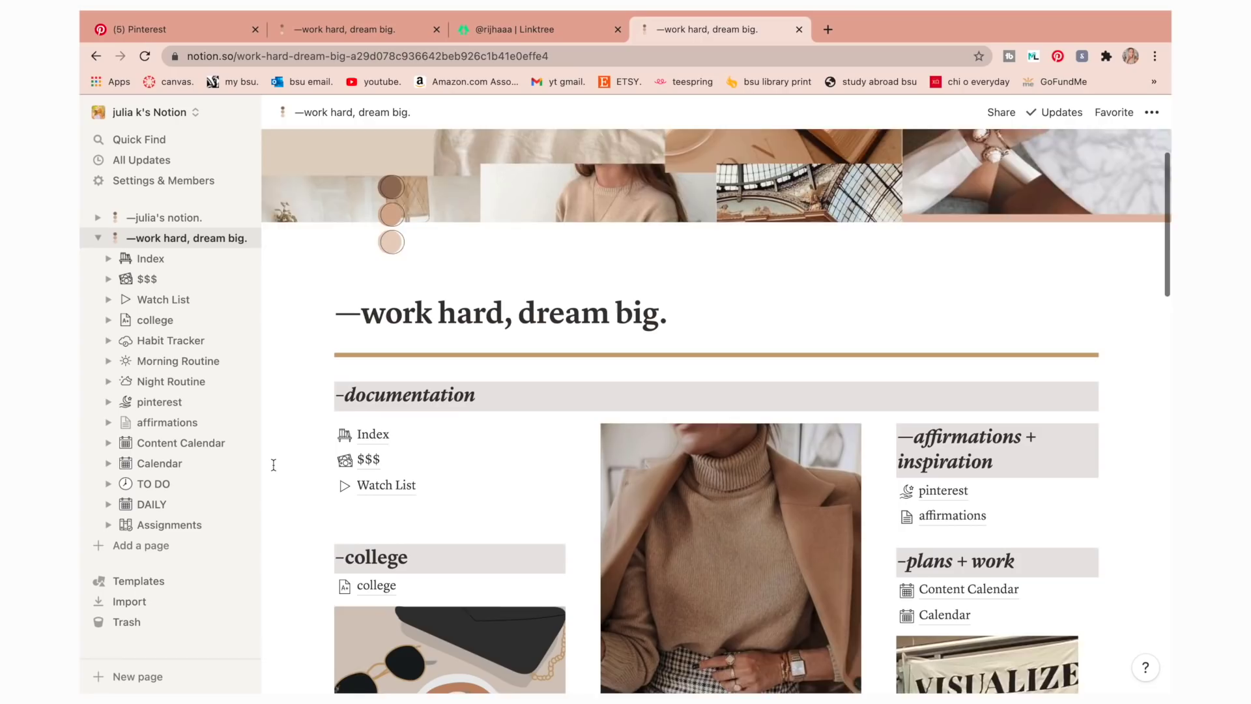
scroll(273, 465, "down", 10)
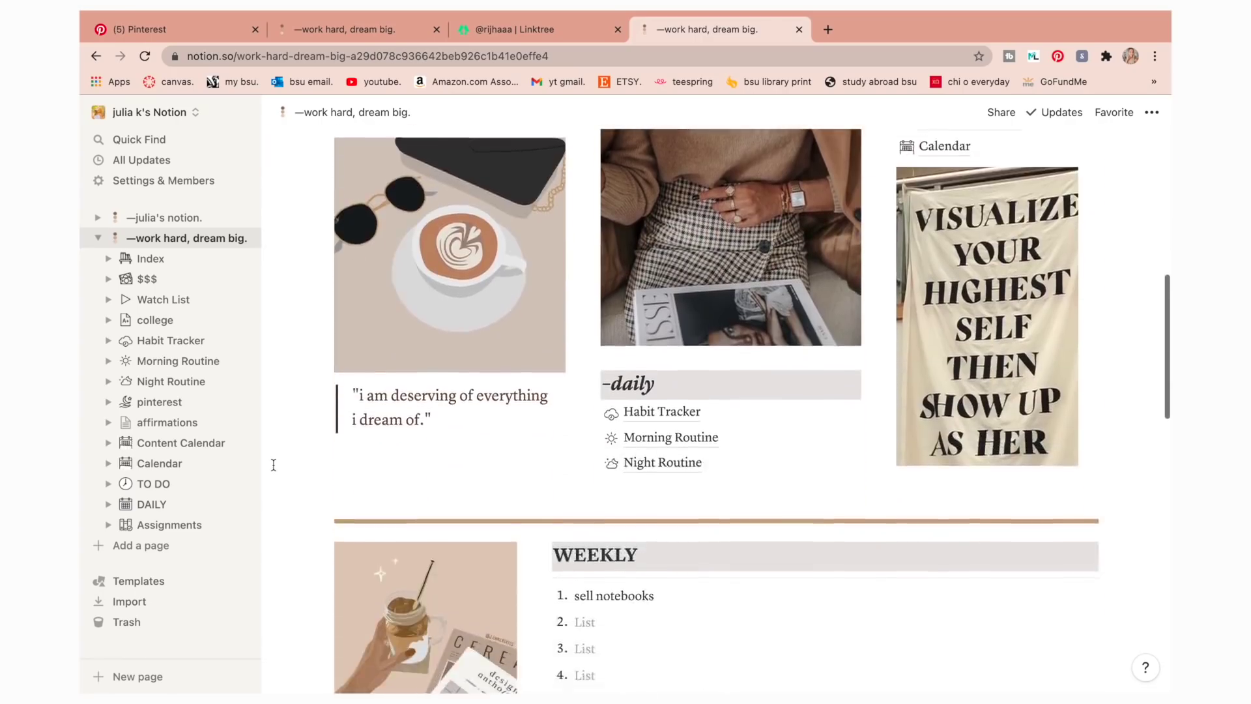
scroll(273, 464, "down", 5)
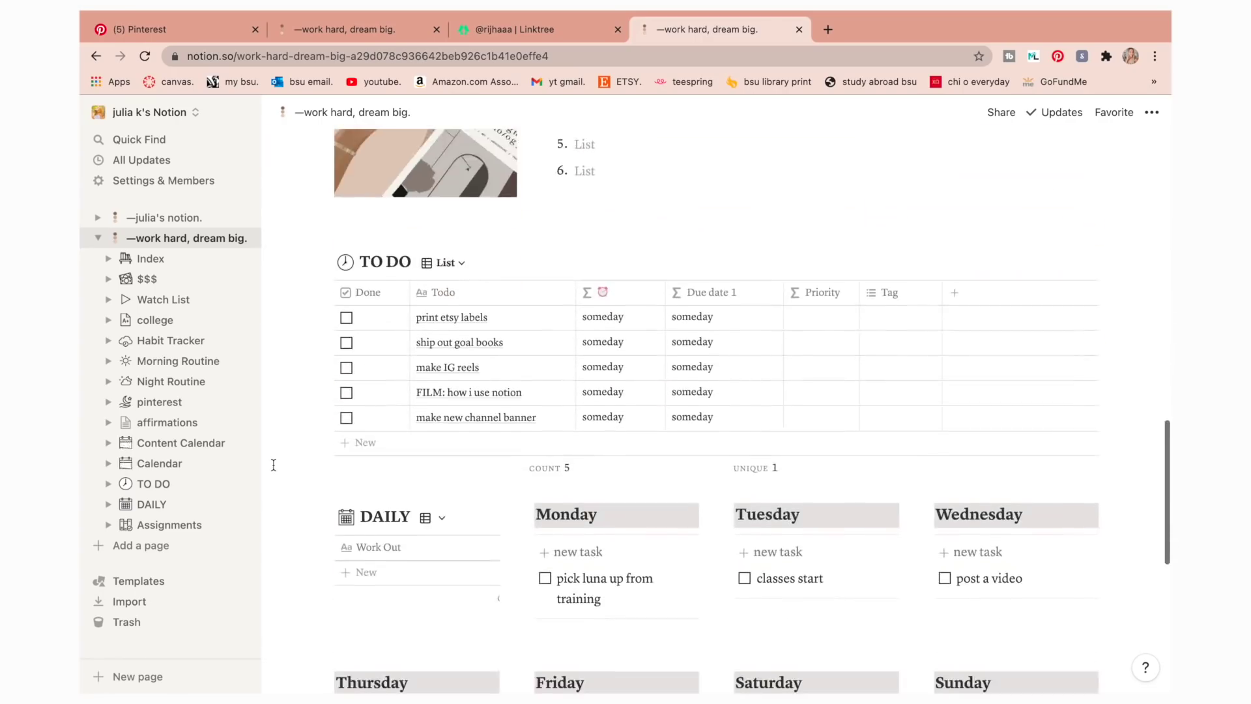
scroll(273, 464, "down", 4)
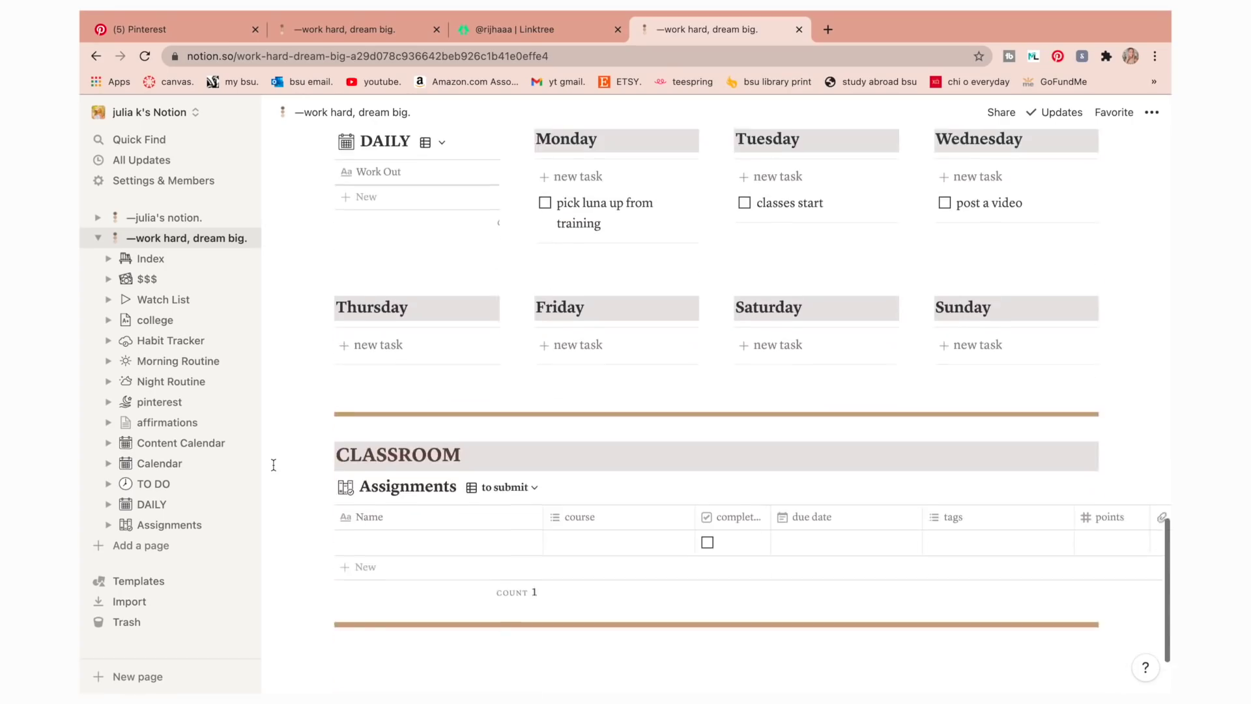
scroll(273, 465, "up", 4)
left_click(151, 258)
scroll(331, 443, "down", 2)
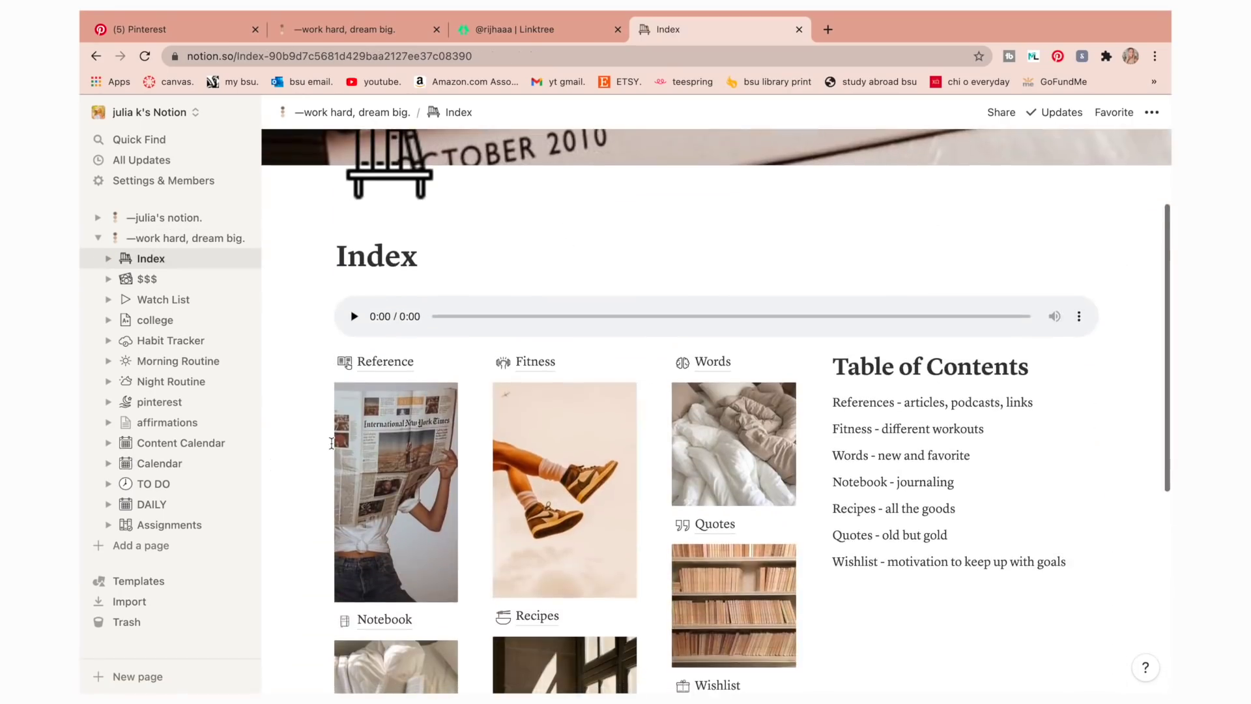
scroll(321, 518, "down", 4)
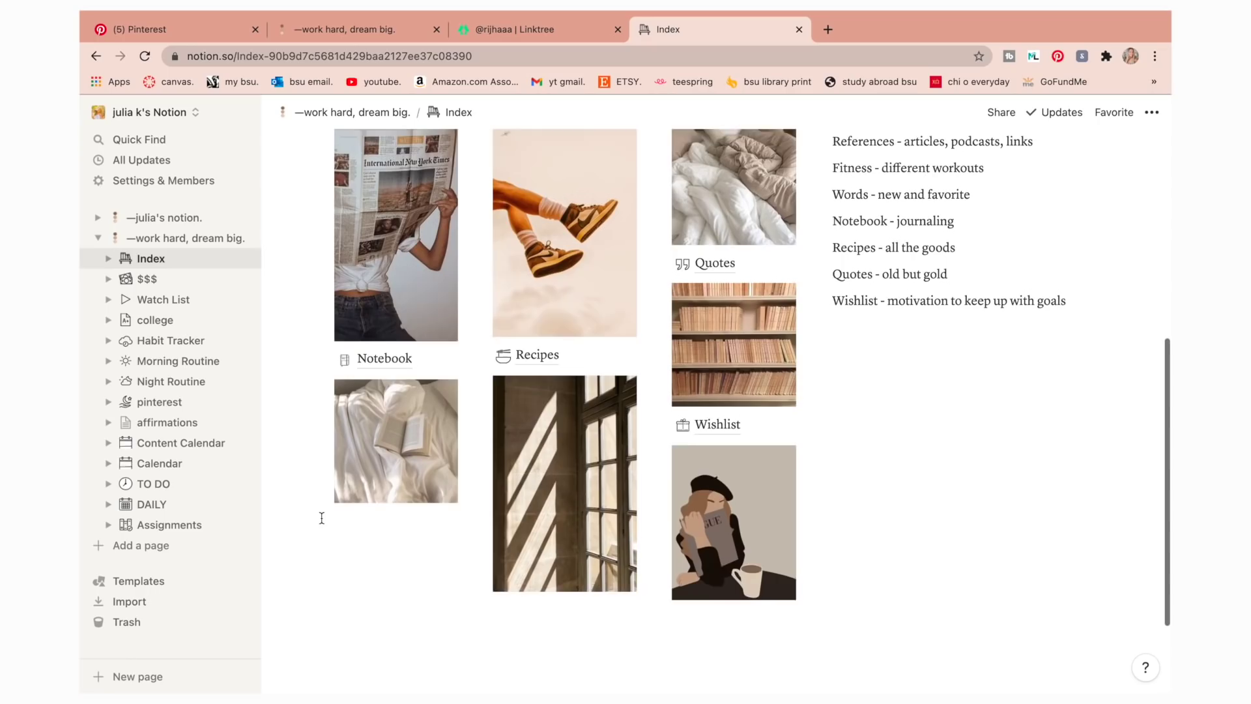
left_click(146, 279)
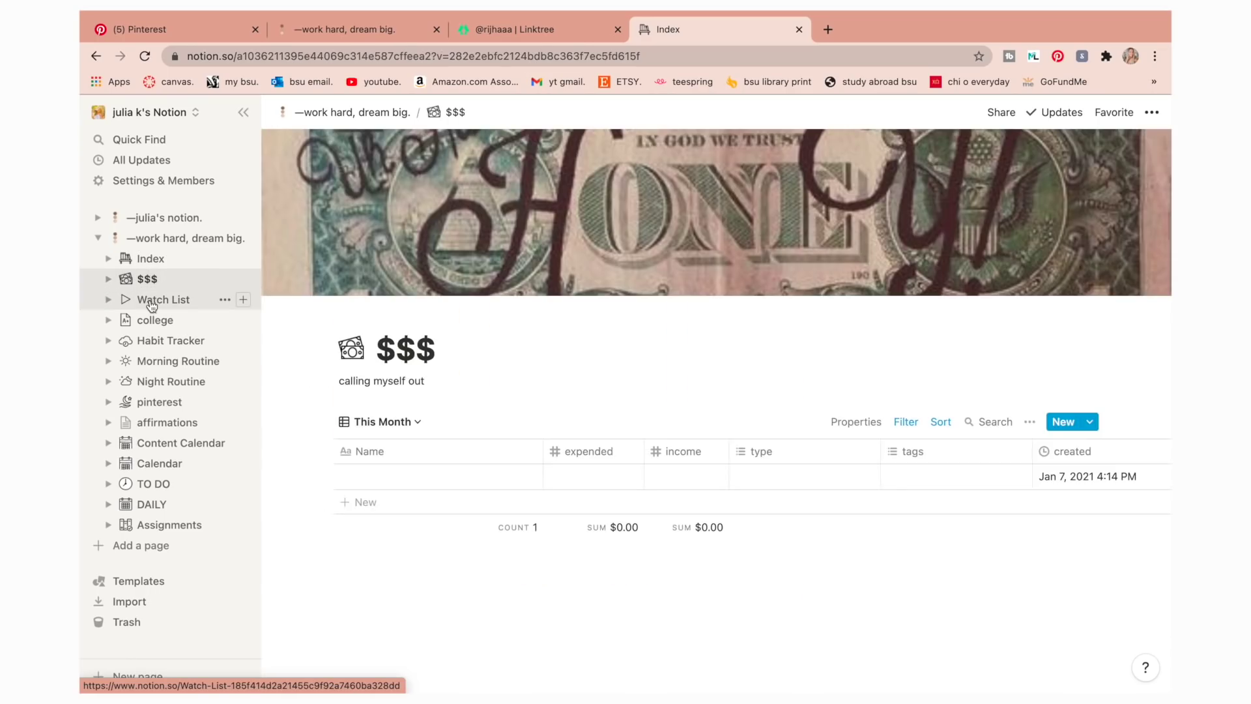
left_click(152, 301)
scroll(312, 390, "down", 2)
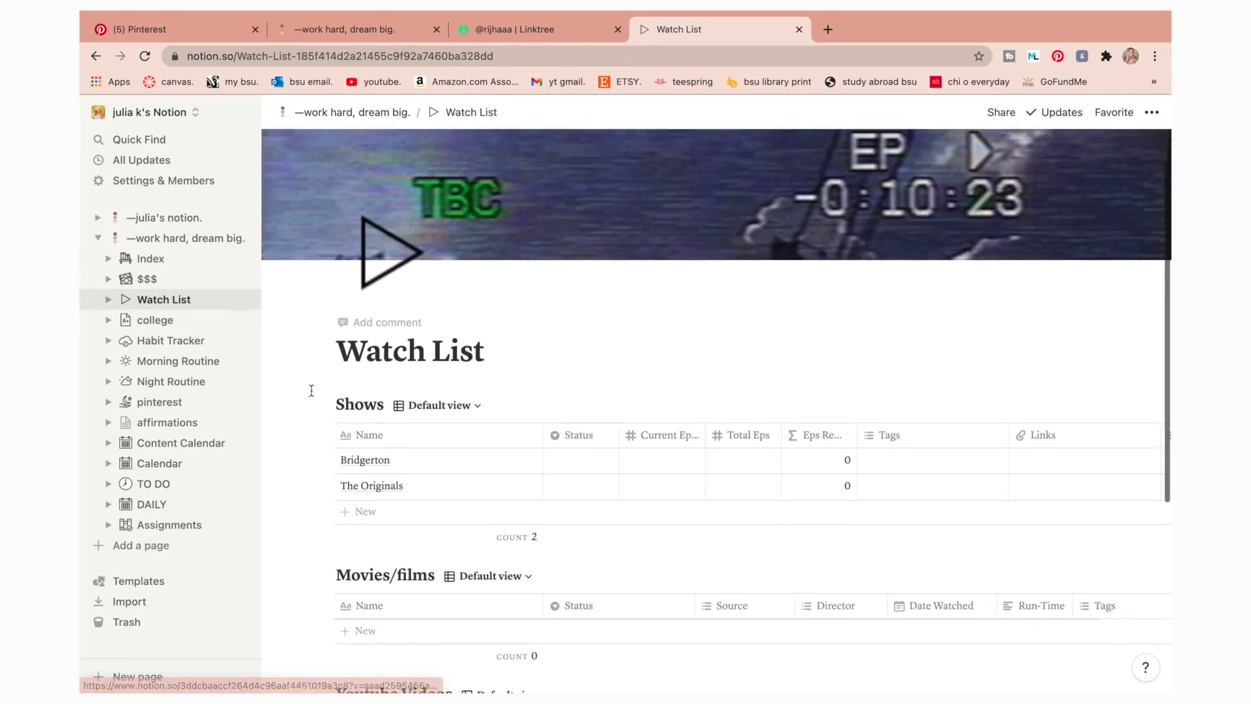
left_click(171, 322)
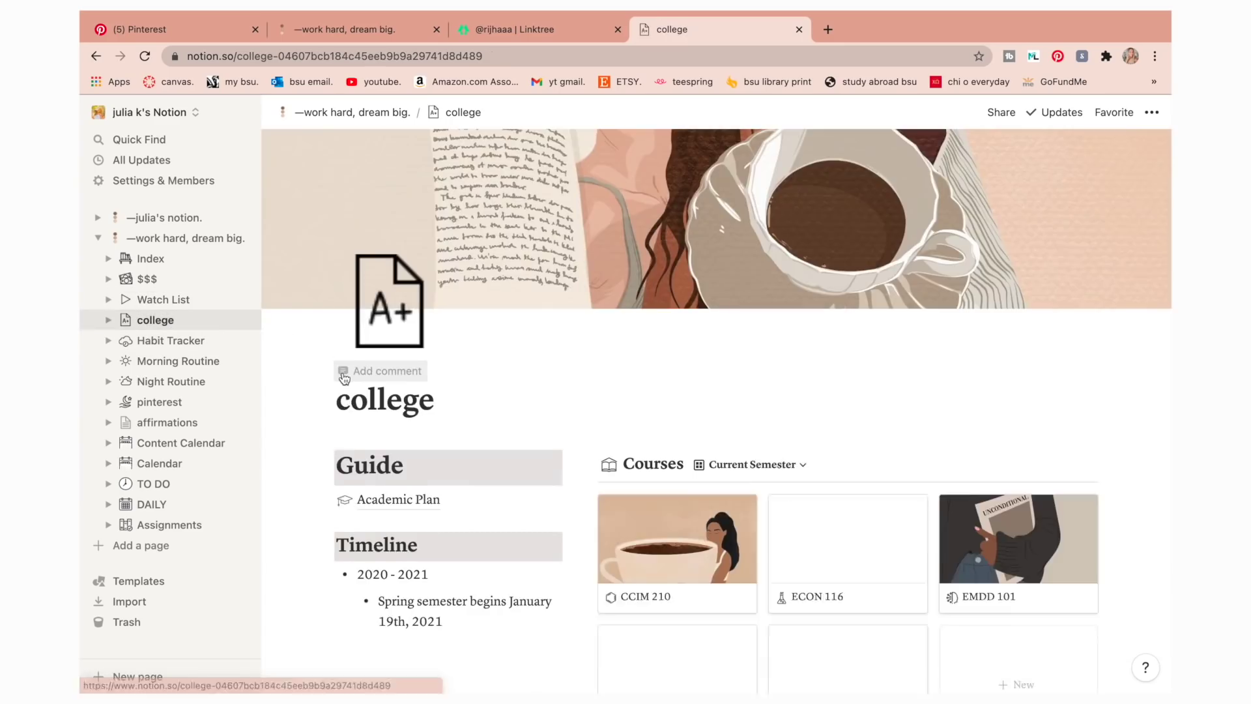
scroll(979, 422, "down", 5)
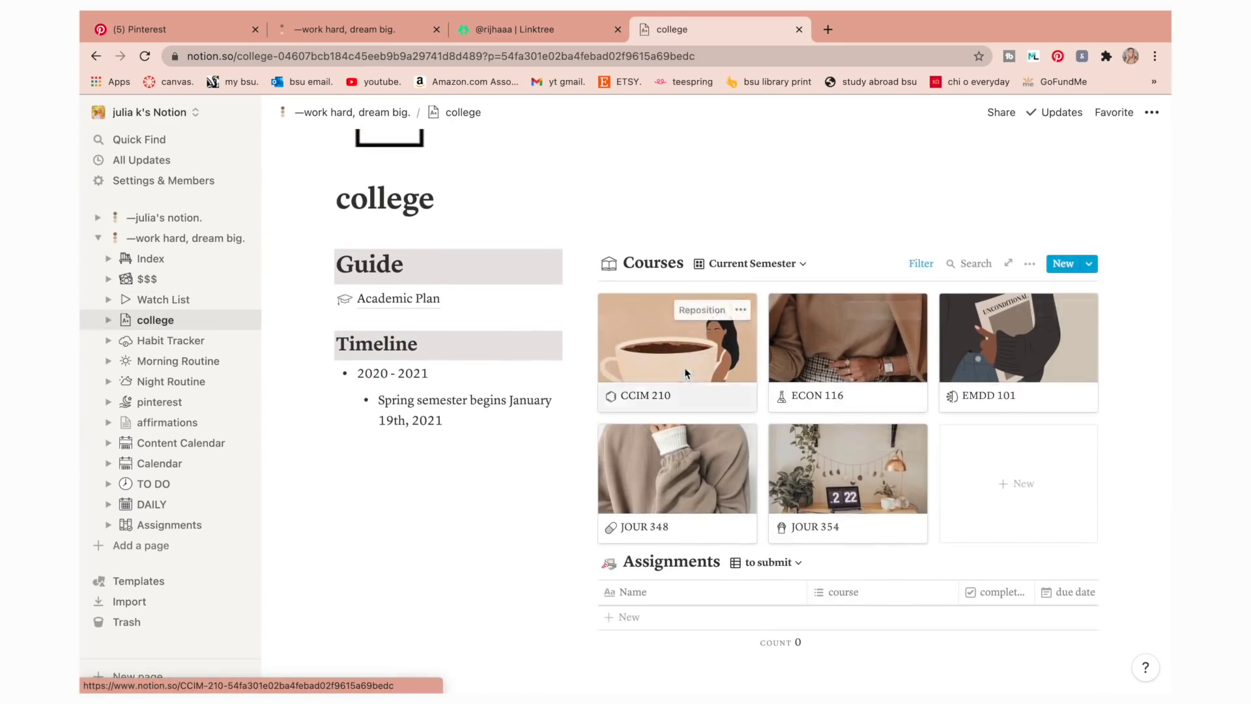
left_click(684, 373)
scroll(673, 519, "down", 10)
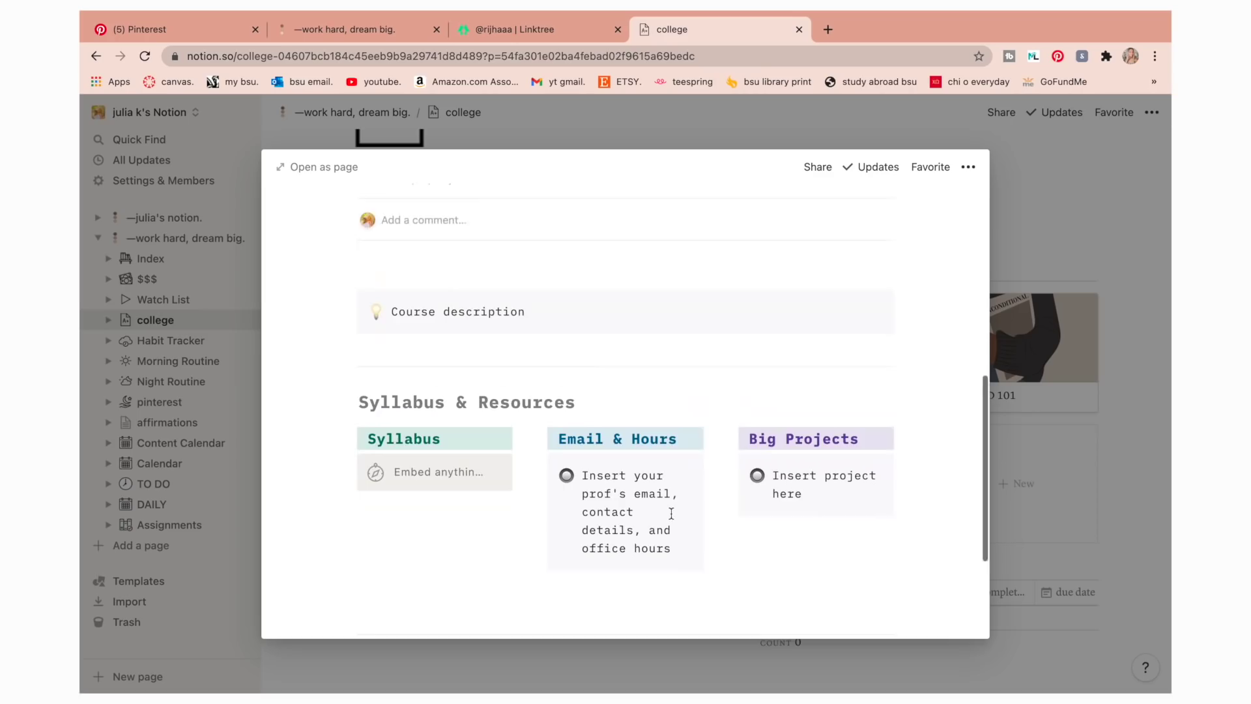
left_click(1054, 411)
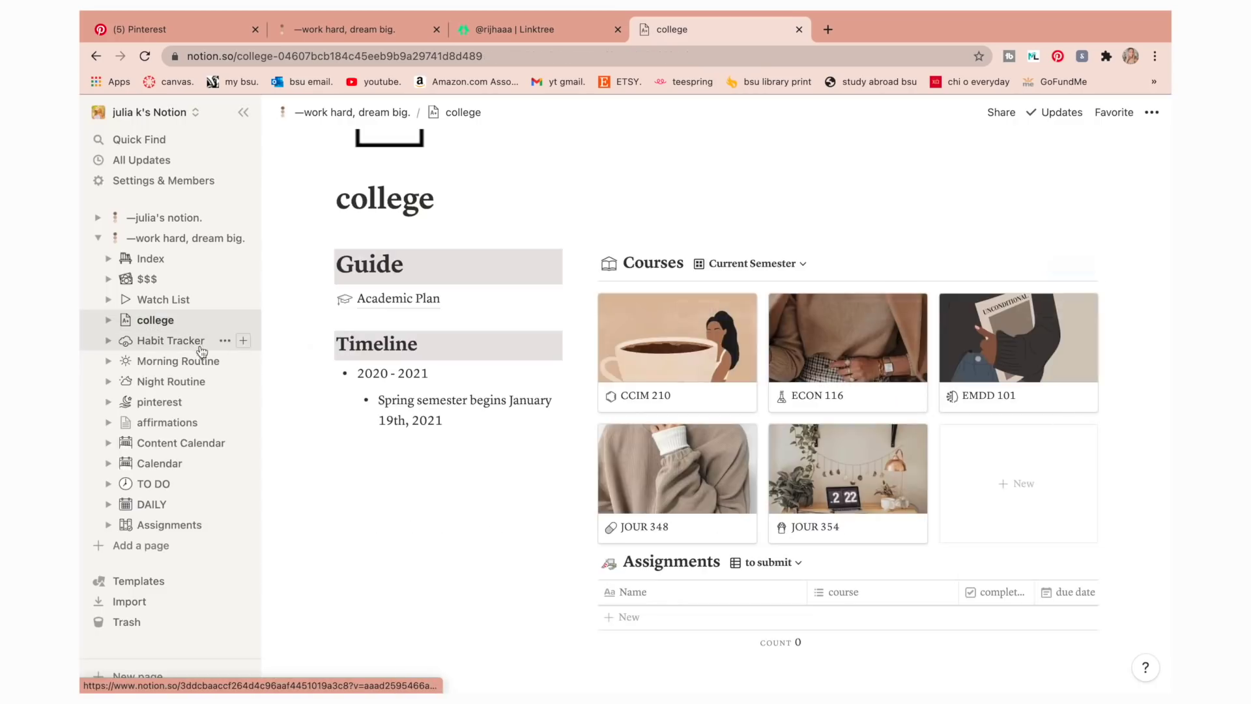
left_click(171, 341)
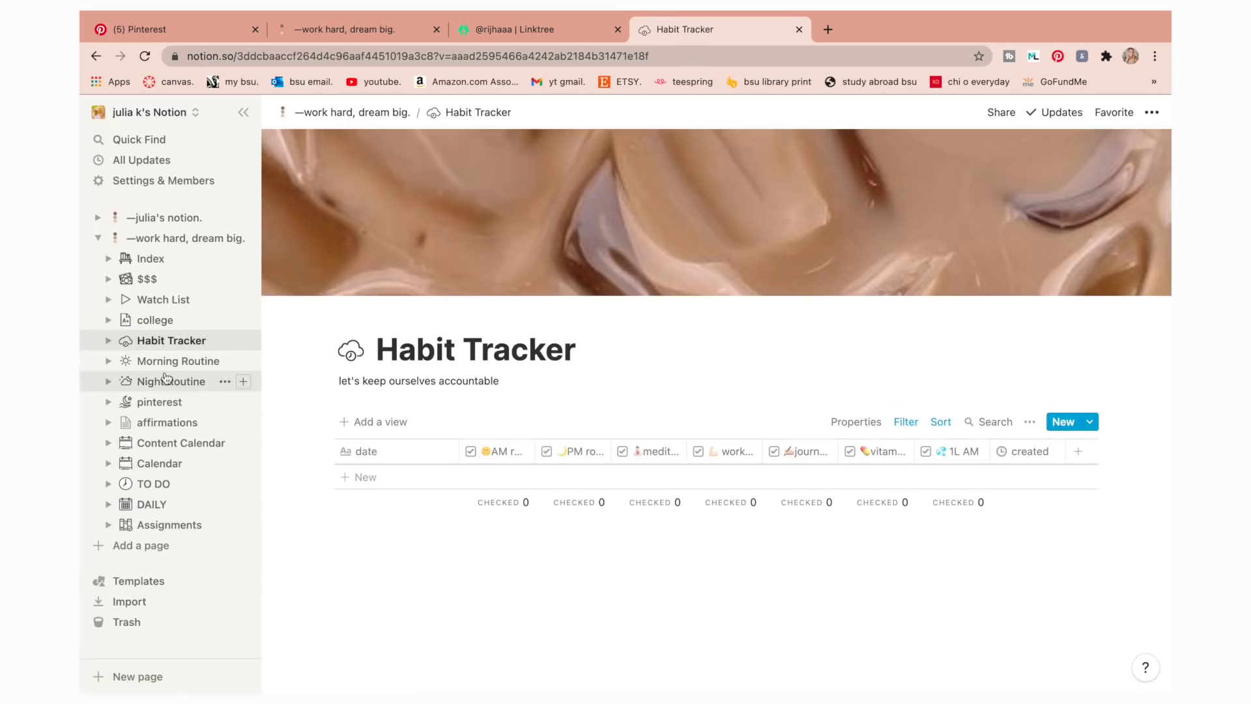
scroll(366, 511, "down", 3)
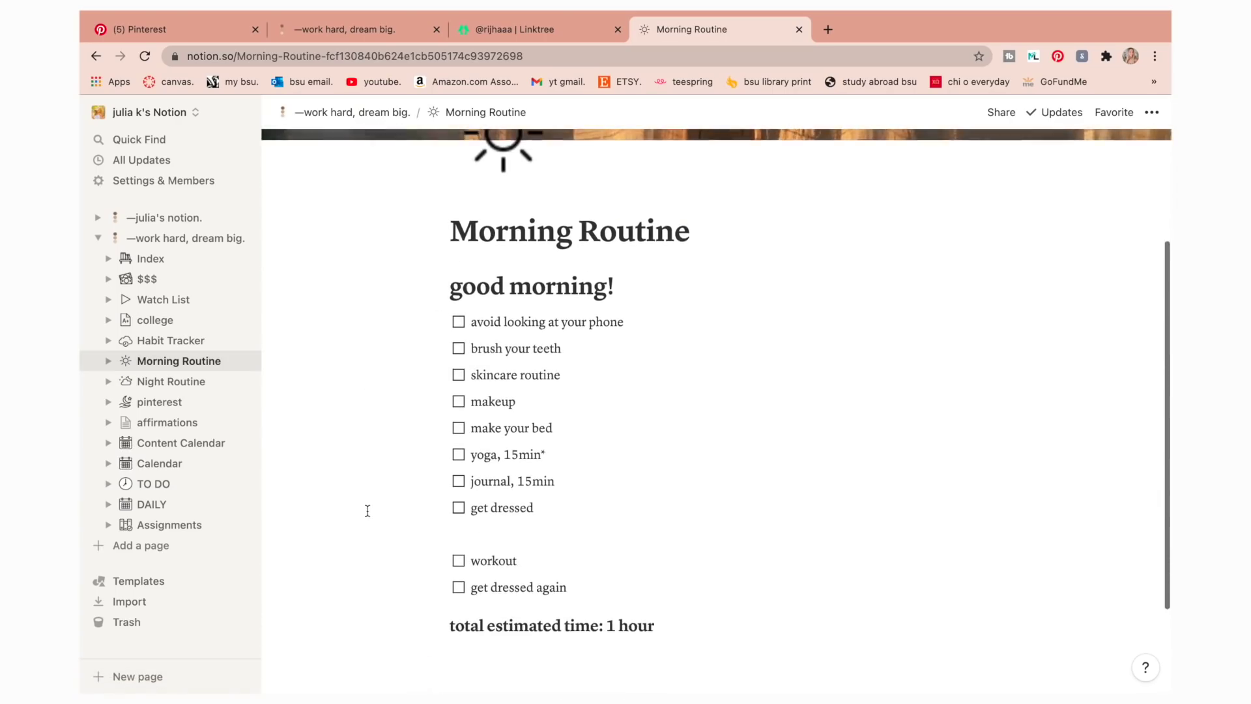
left_click(163, 381)
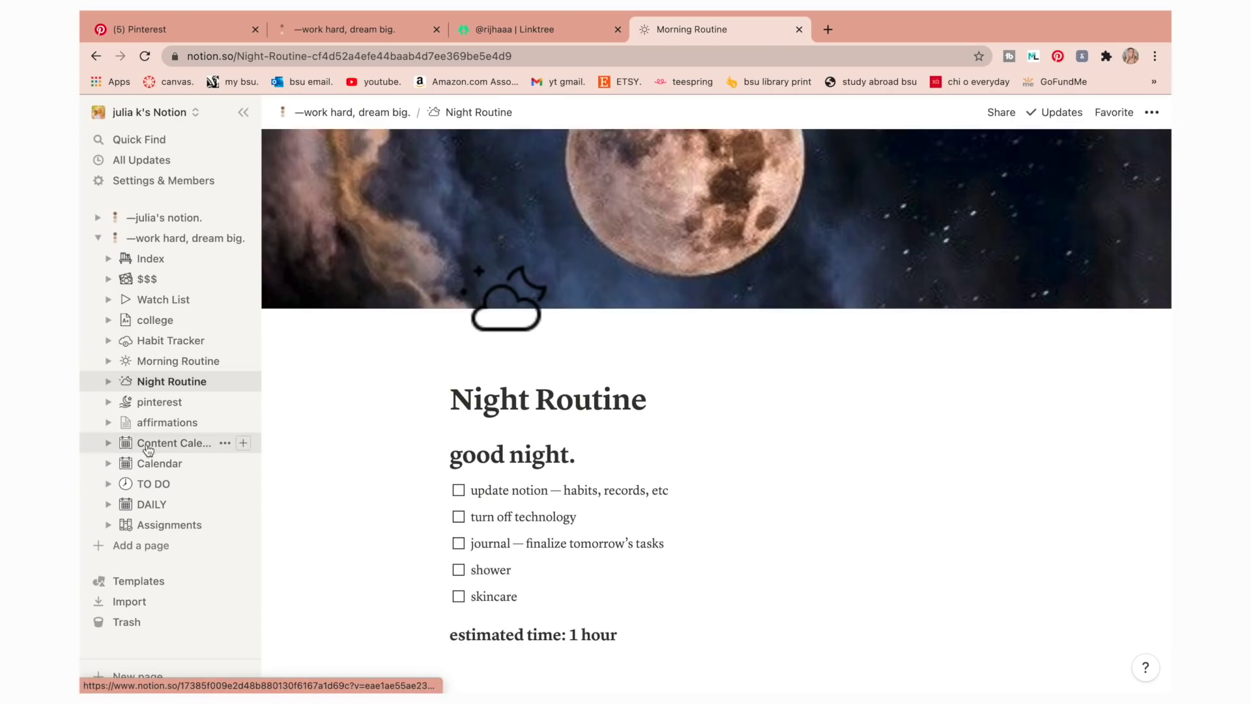
scroll(310, 461, "down", 2)
left_click(175, 409)
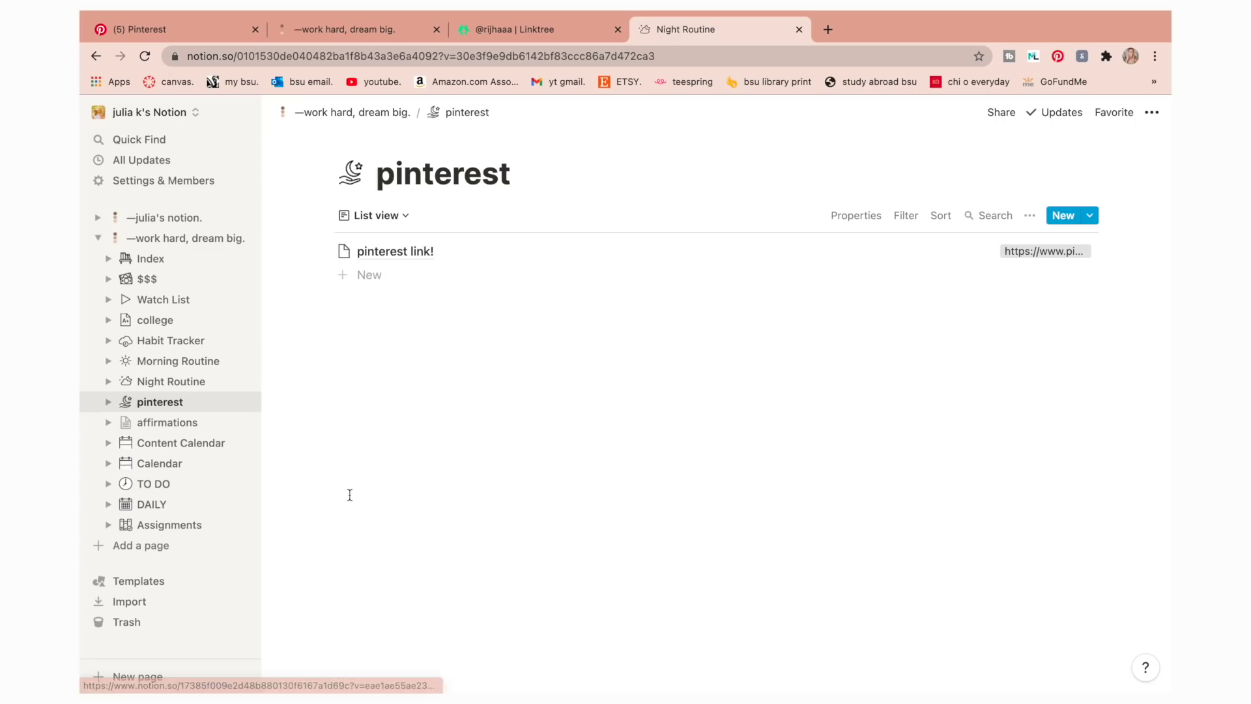
left_click(174, 443)
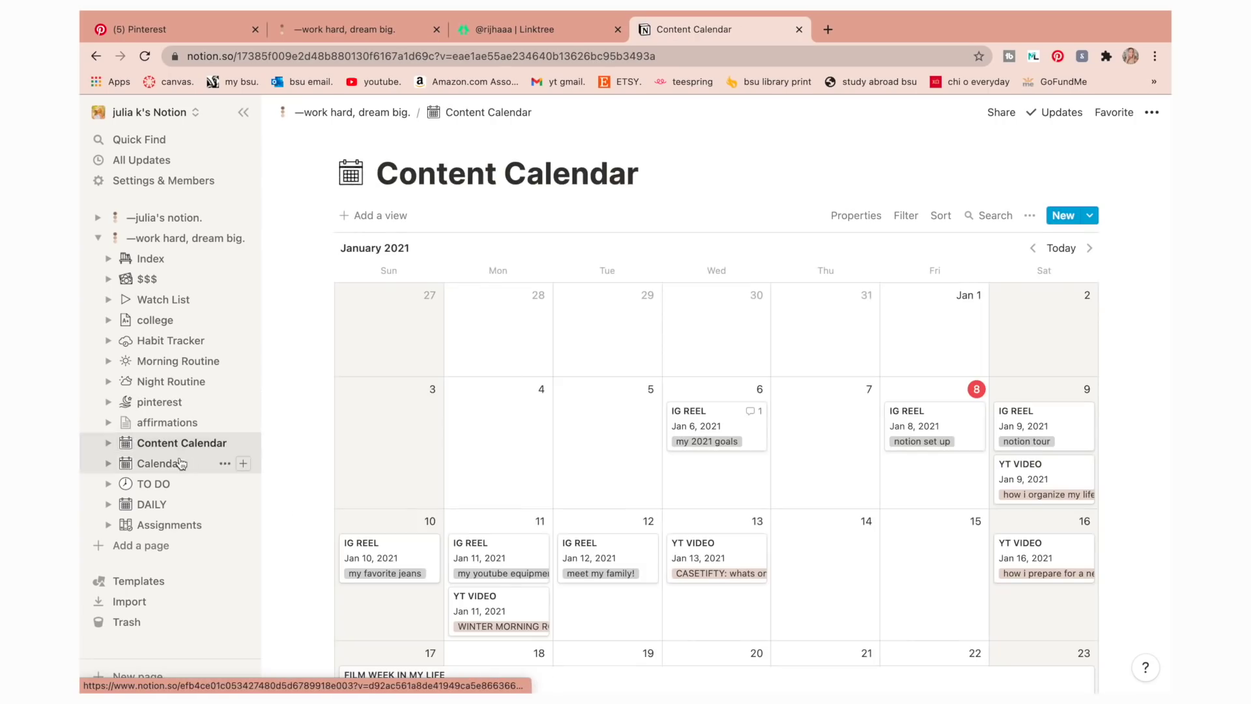
scroll(294, 441, "down", 10)
left_click(181, 467)
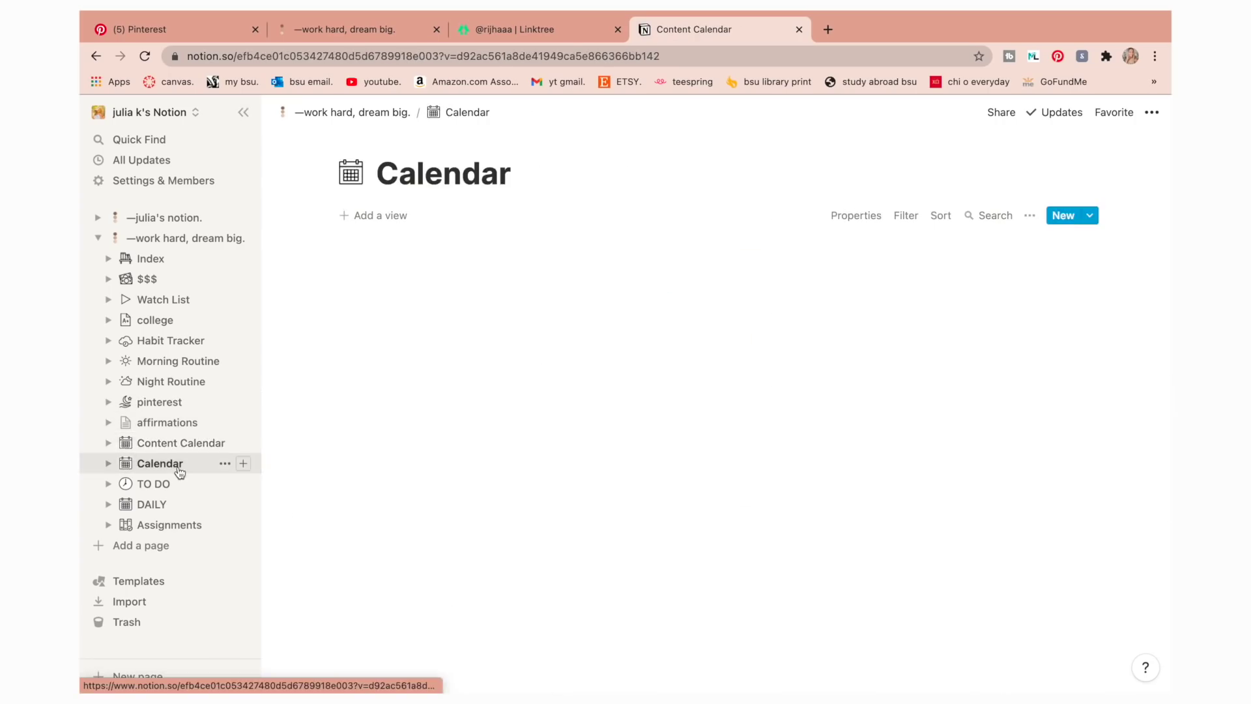
left_click(189, 490)
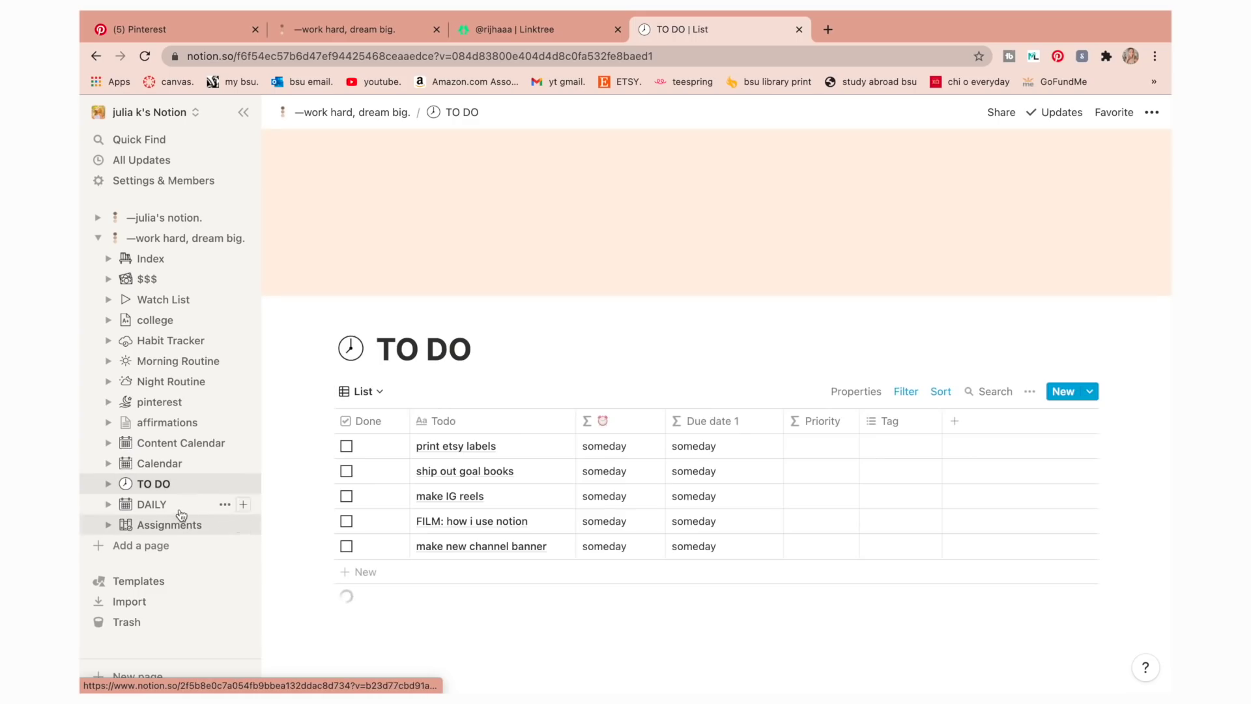
left_click(180, 510)
left_click(225, 532)
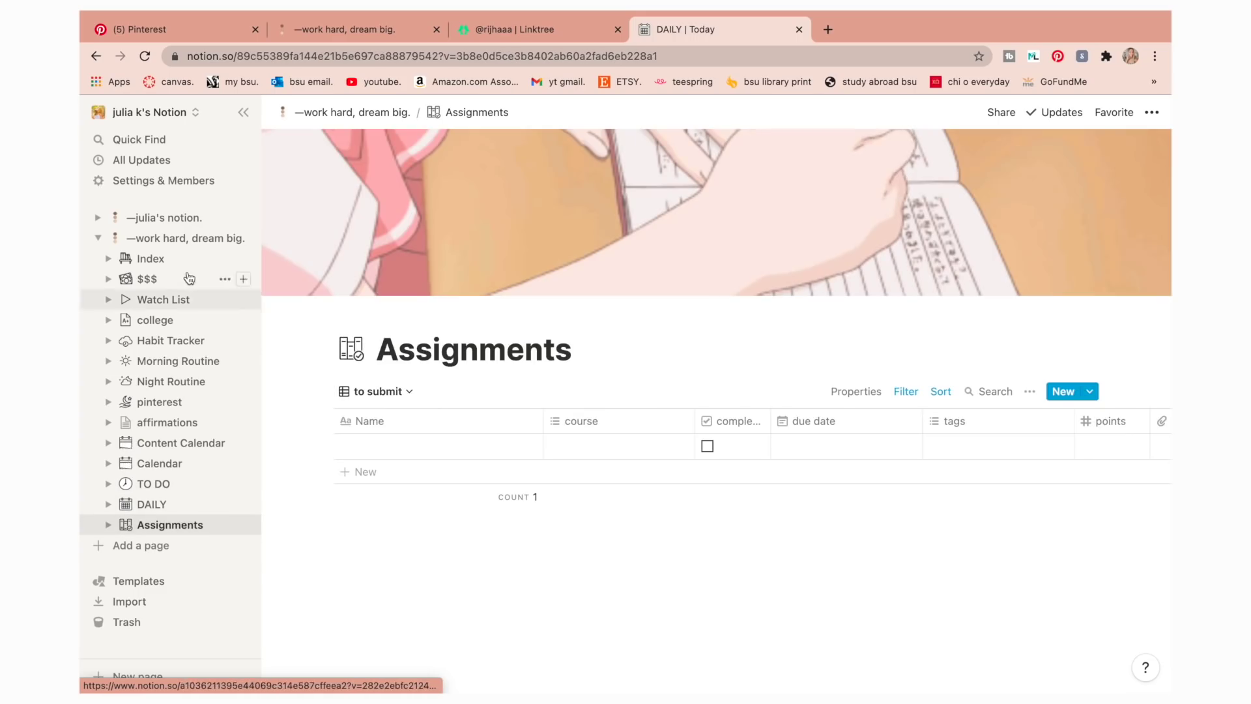
left_click(178, 240)
scroll(569, 447, "down", 7)
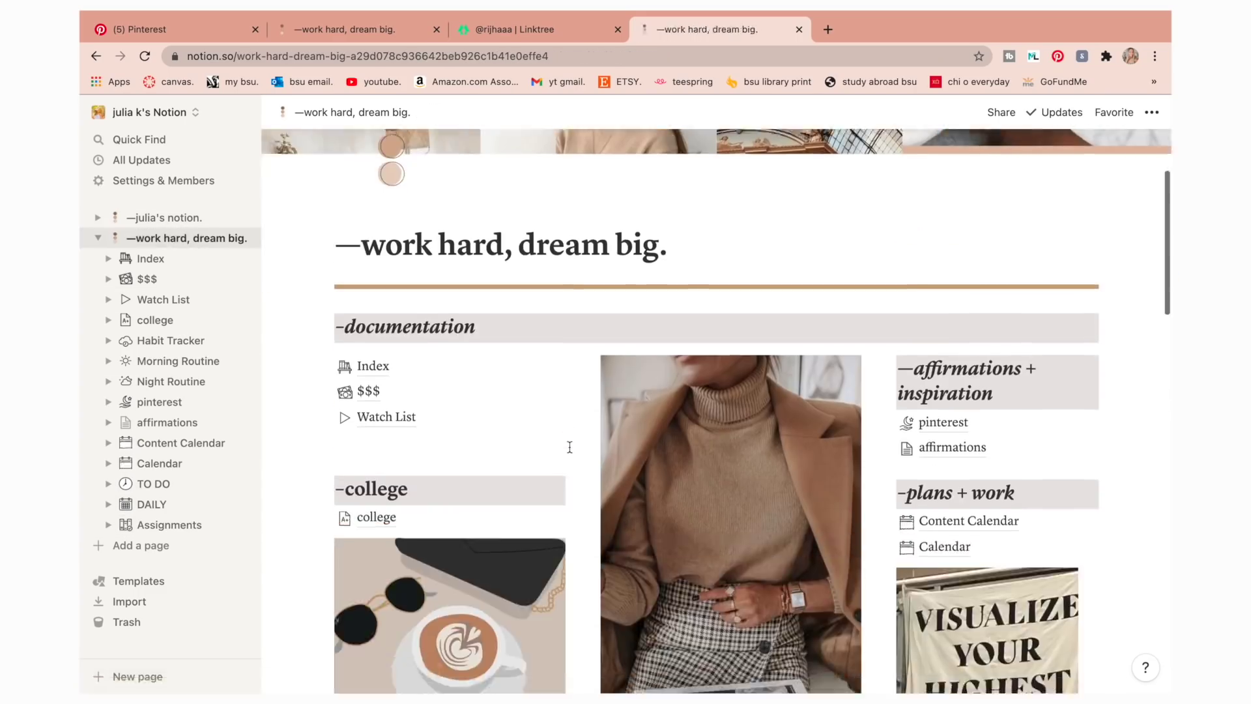
scroll(569, 447, "down", 5)
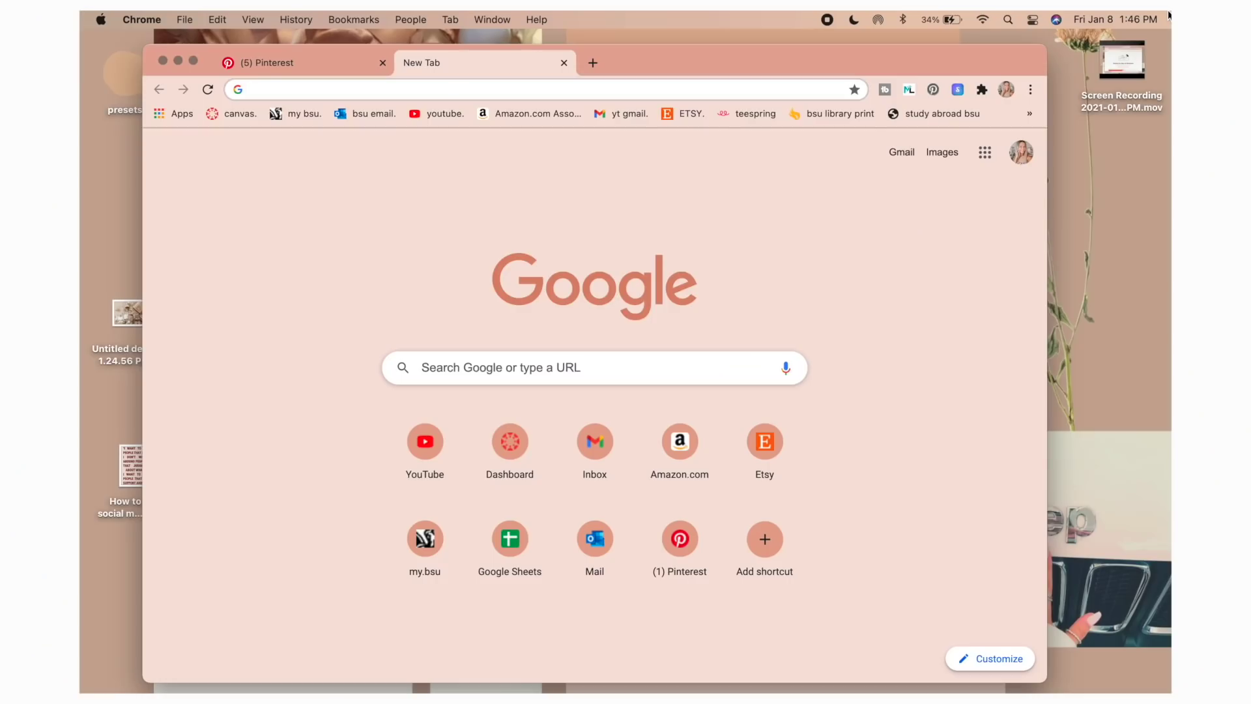
Search Google for 'notion' and open the Notion website from the results
type("notion")
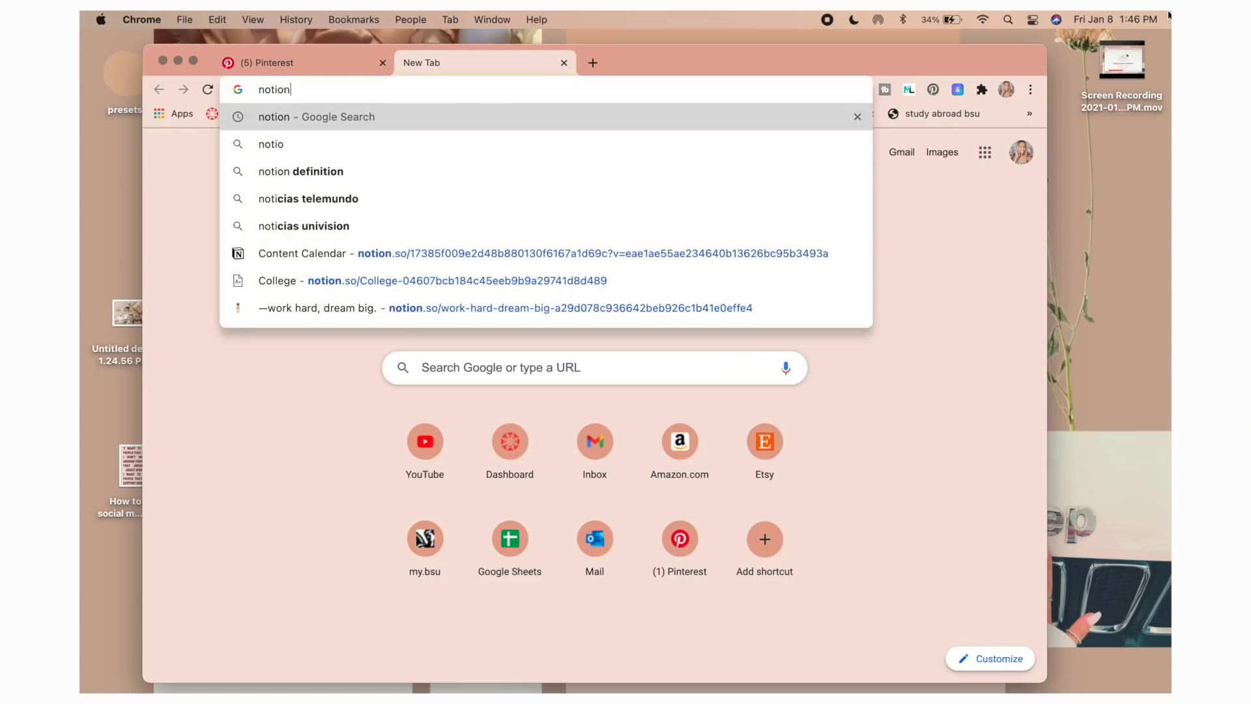
key("Return")
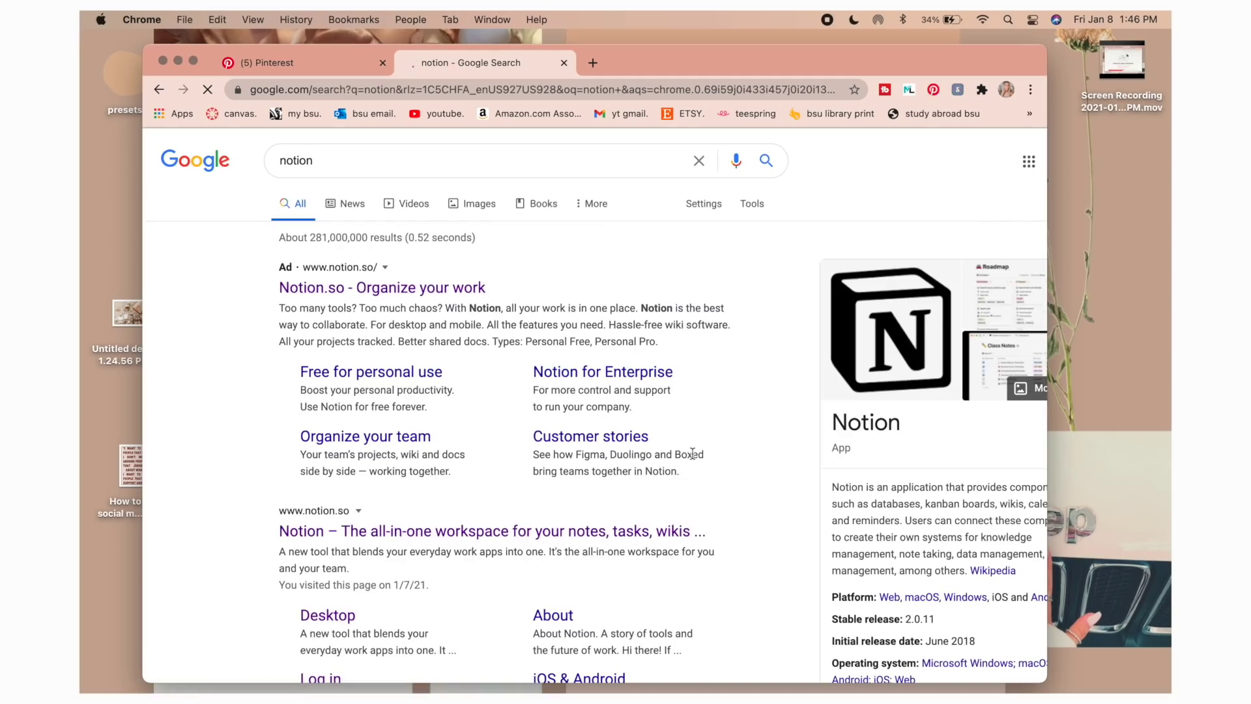
scroll(534, 399, "down", 3)
left_click(431, 407)
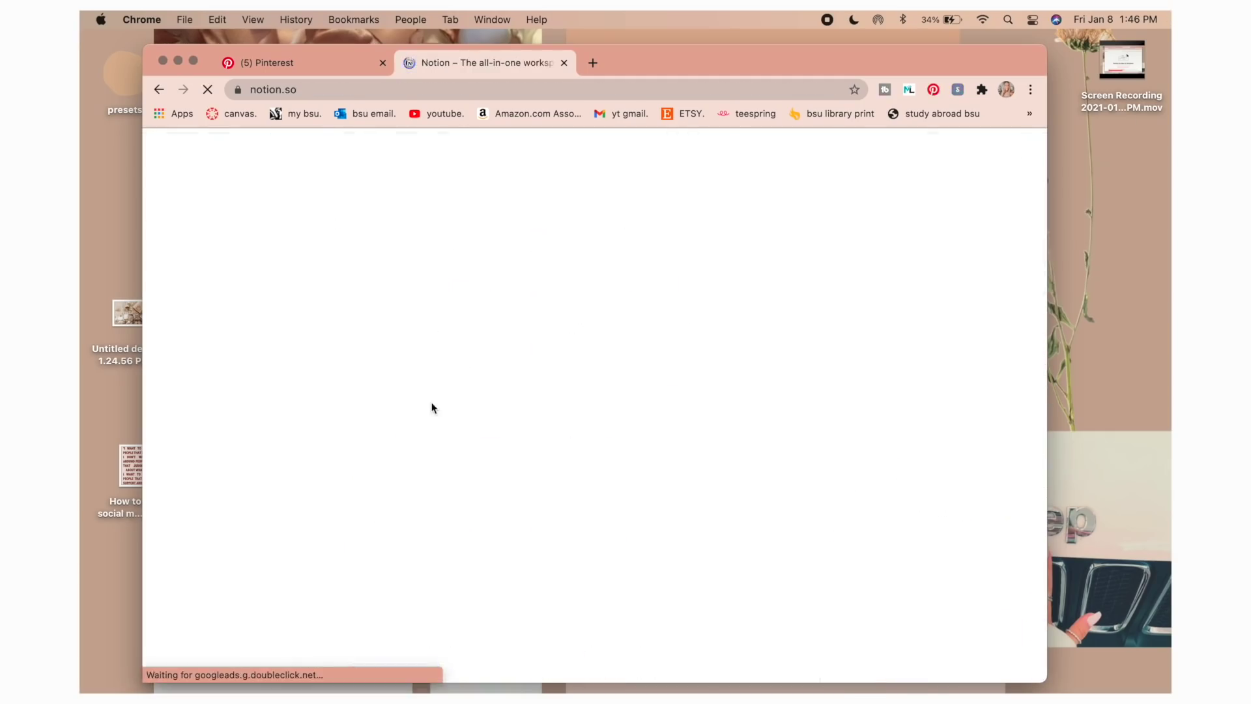
Collapse the dashboard's subpages, view the workspace menu, and open a blank new tab
left_click_drag(698, 64, 702, 49)
left_click(164, 236)
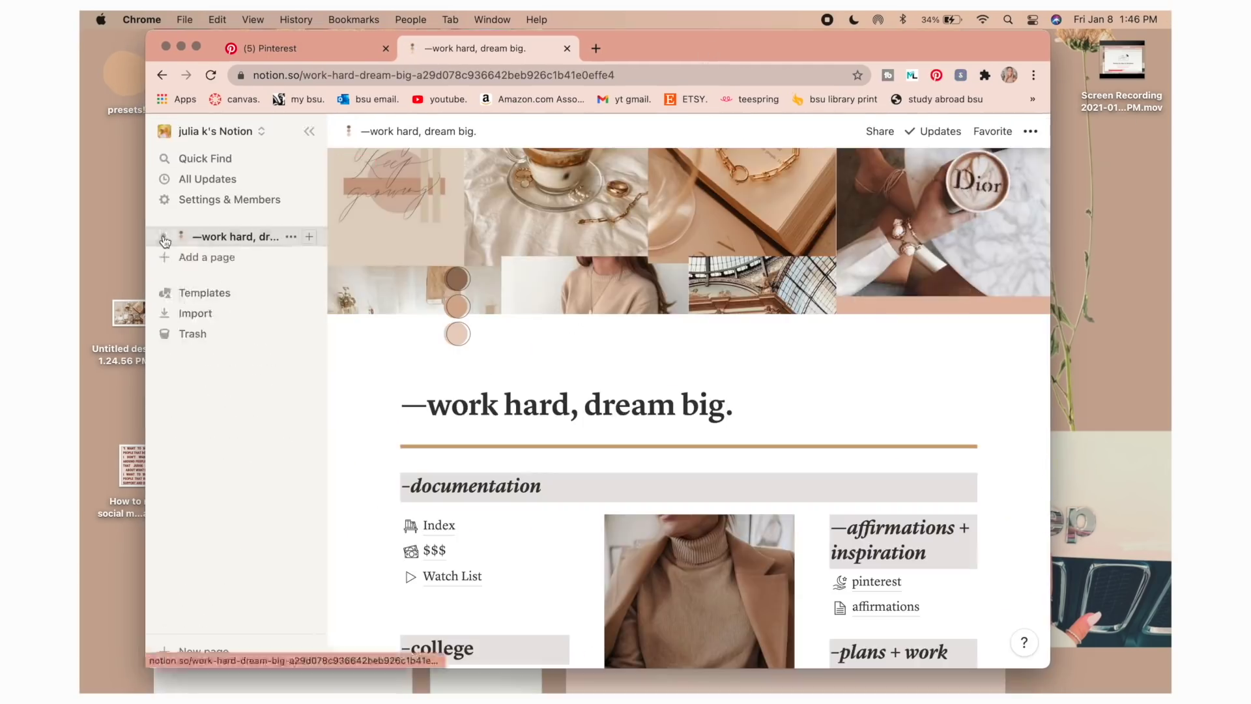
left_click(231, 129)
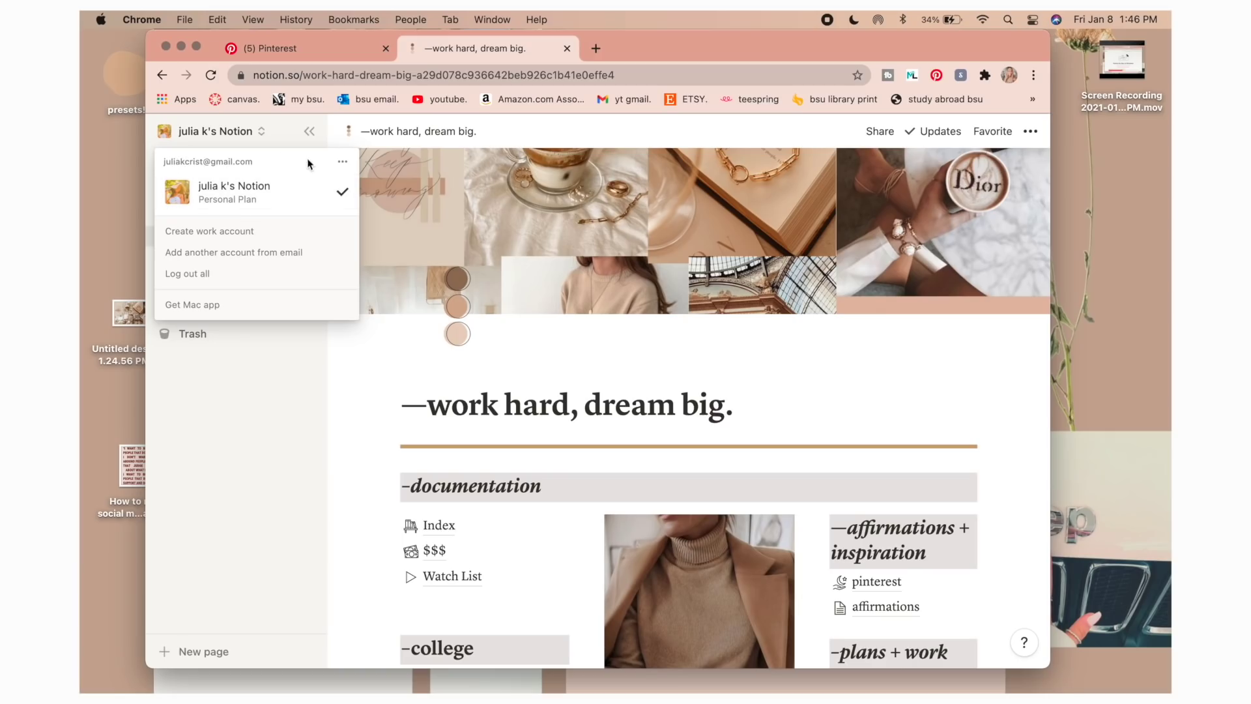
left_click(595, 48)
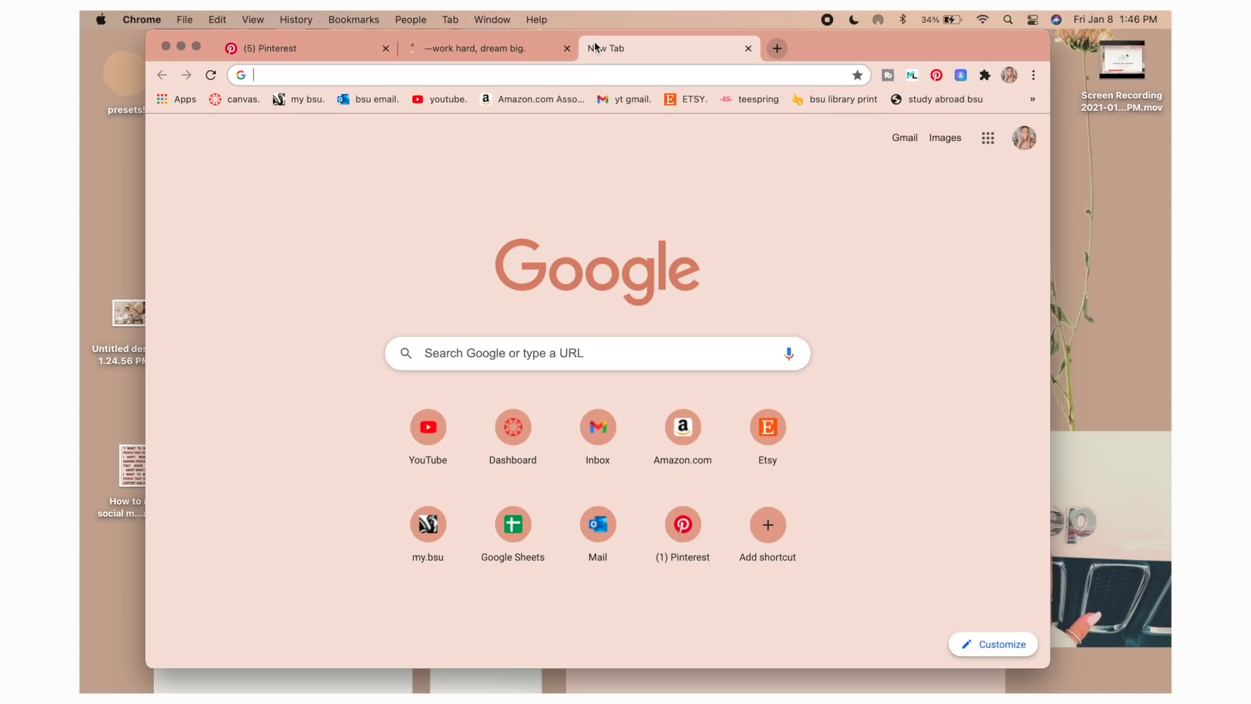
Load the creator's Linktree page, browse its template links, and open the Neutral Notion Template
type("linktr.ee/rijhaaa")
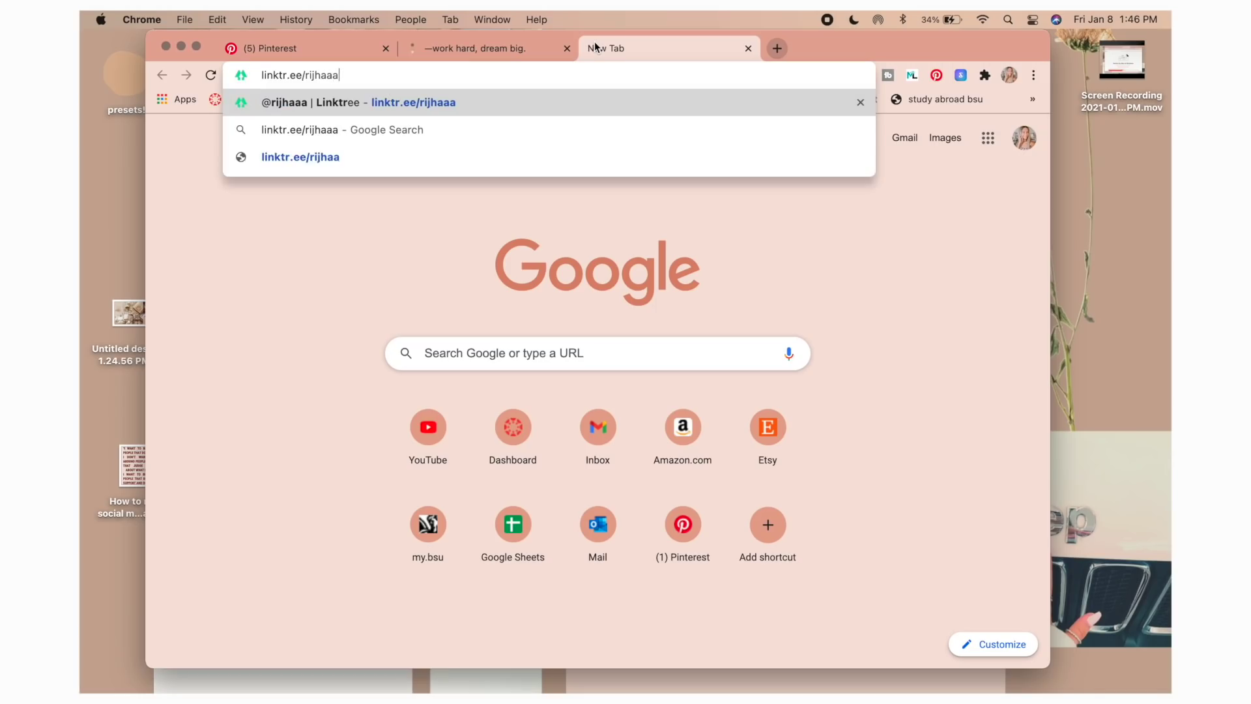
key("Return")
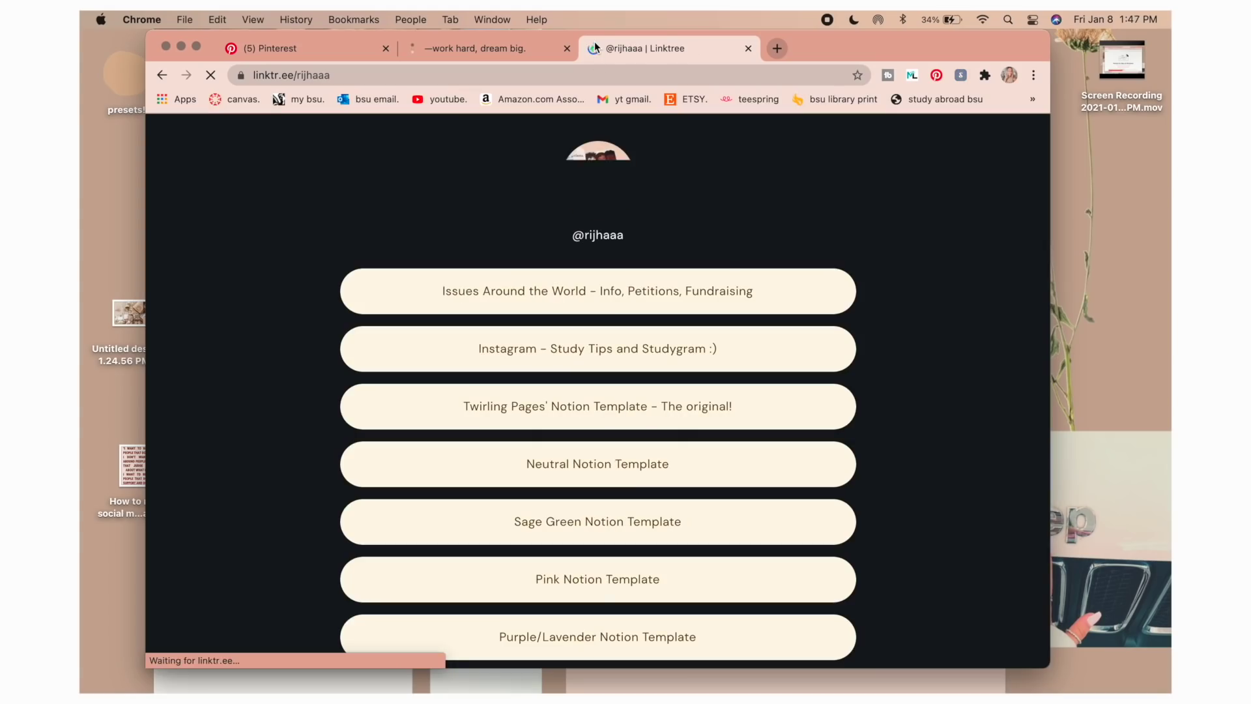
scroll(885, 297, "down", 3)
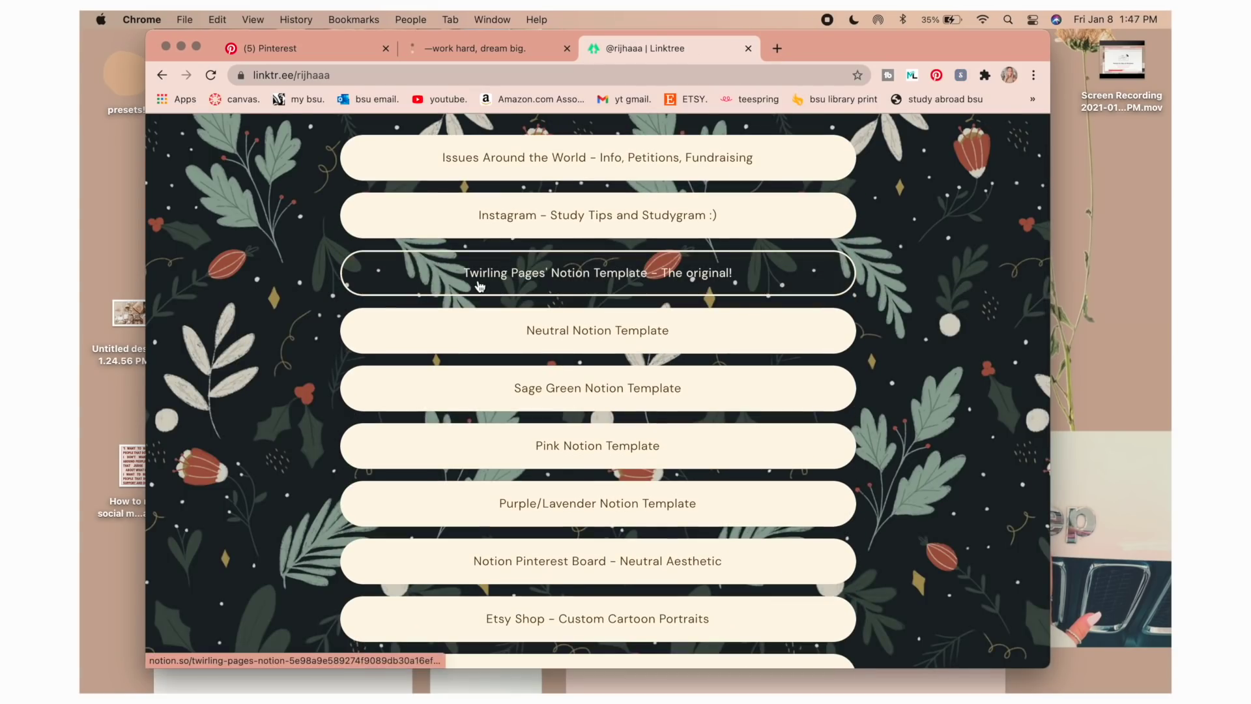
scroll(478, 339, "down", 3)
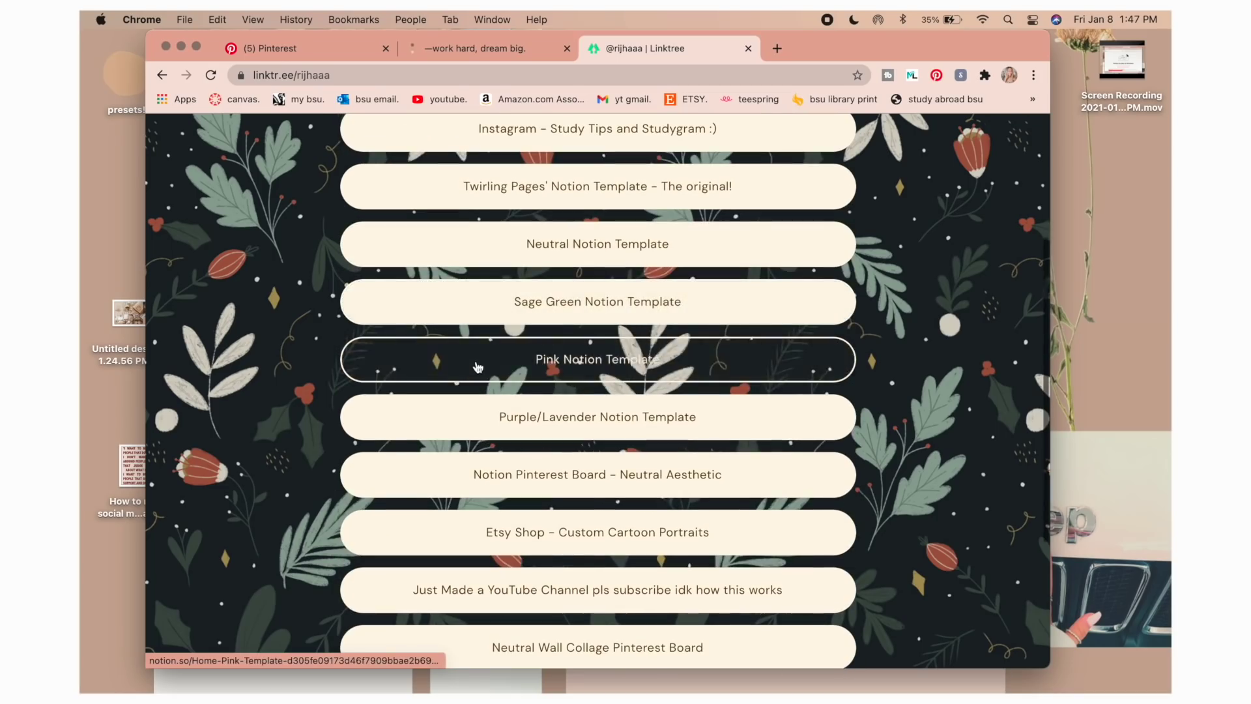
scroll(478, 411, "down", 2)
scroll(570, 495, "up", 4)
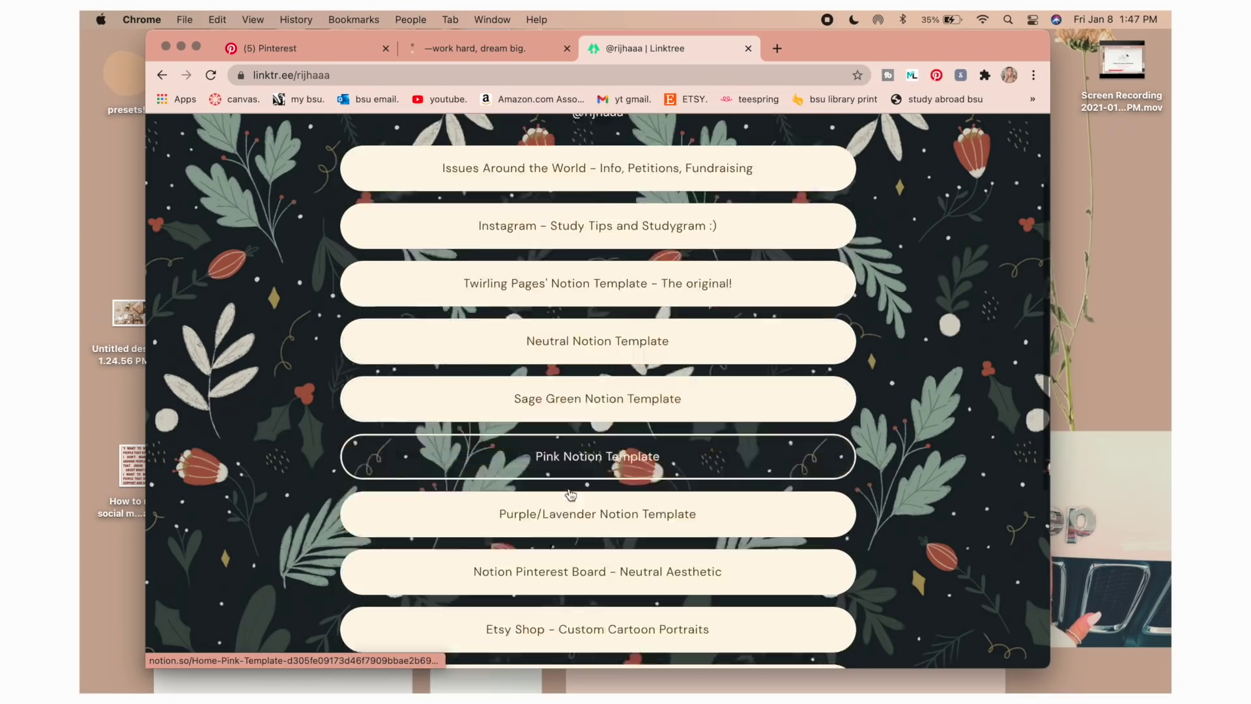
scroll(571, 495, "down", 1)
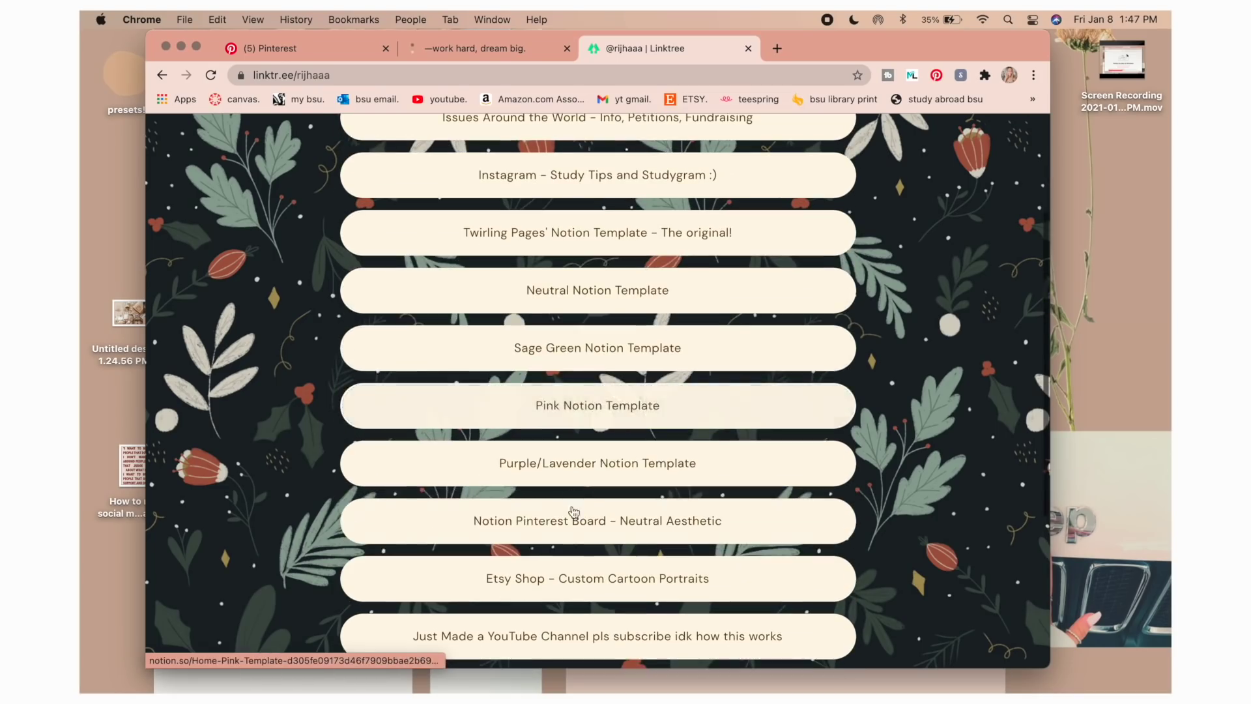
left_click(530, 292)
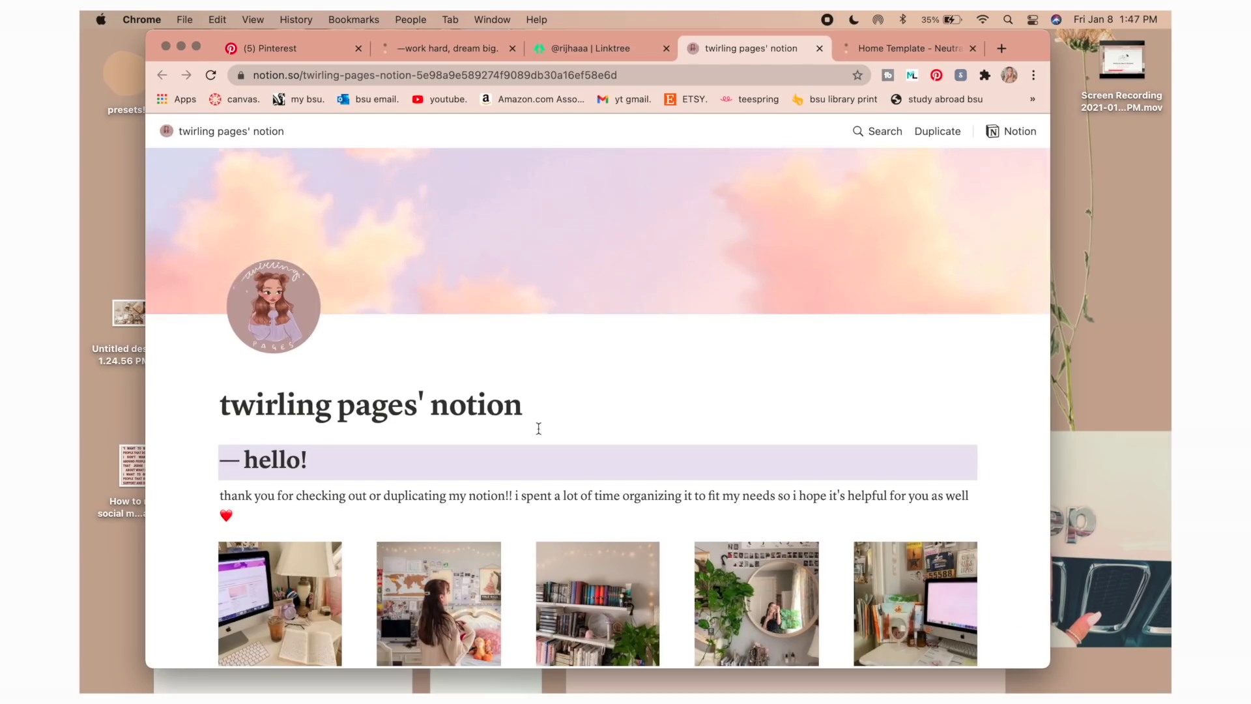
Scroll through the Neutral template preview, then close the Purple and other template tabs
scroll(538, 428, "down", 3)
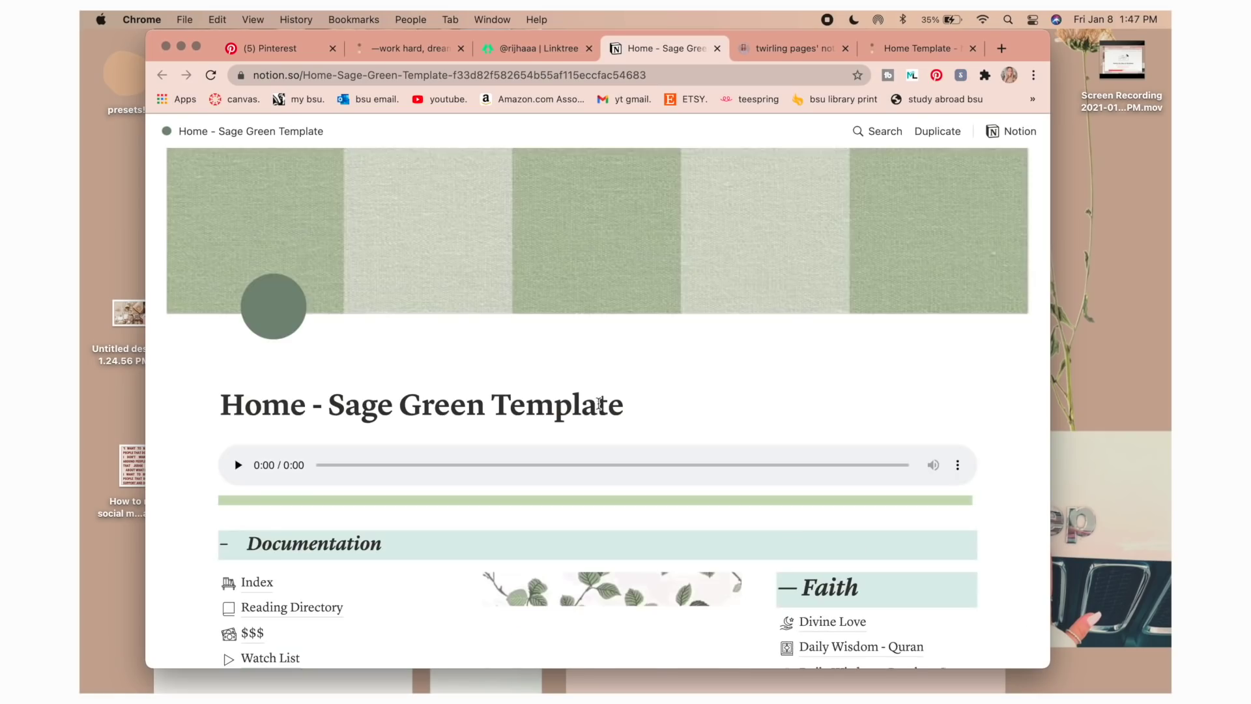
scroll(598, 403, "down", 5)
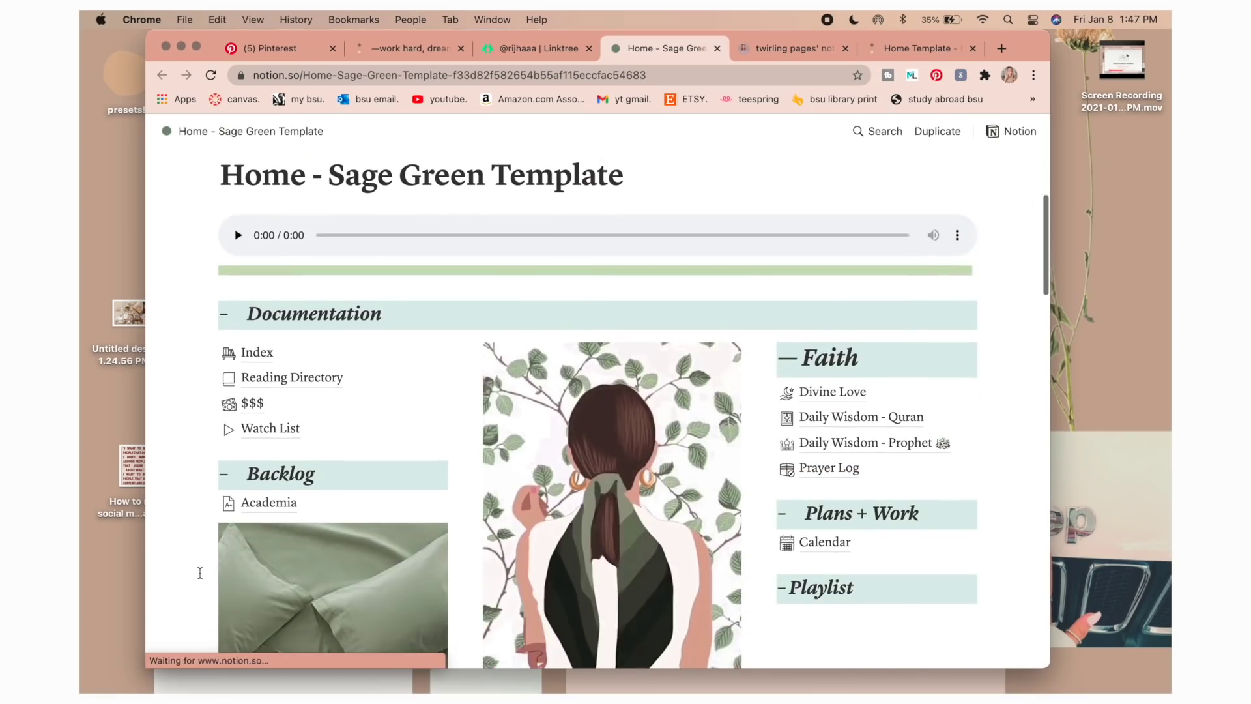
scroll(200, 573, "down", 7)
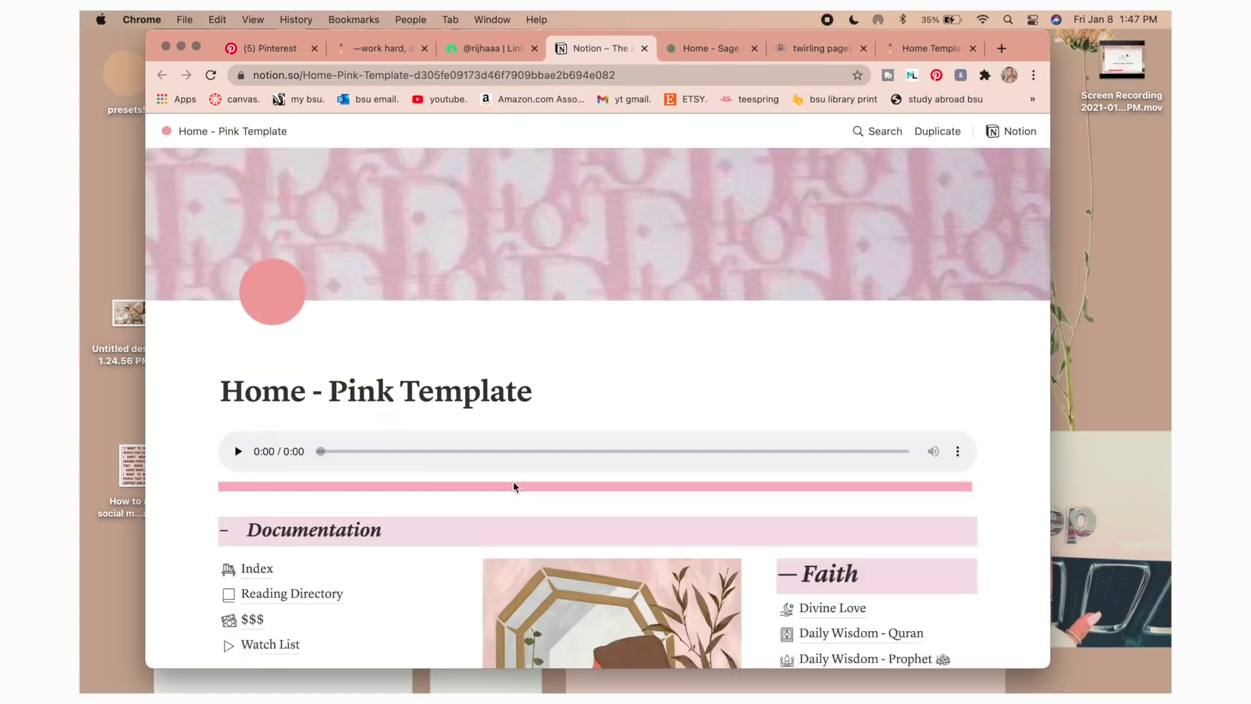
scroll(514, 481, "down", 3)
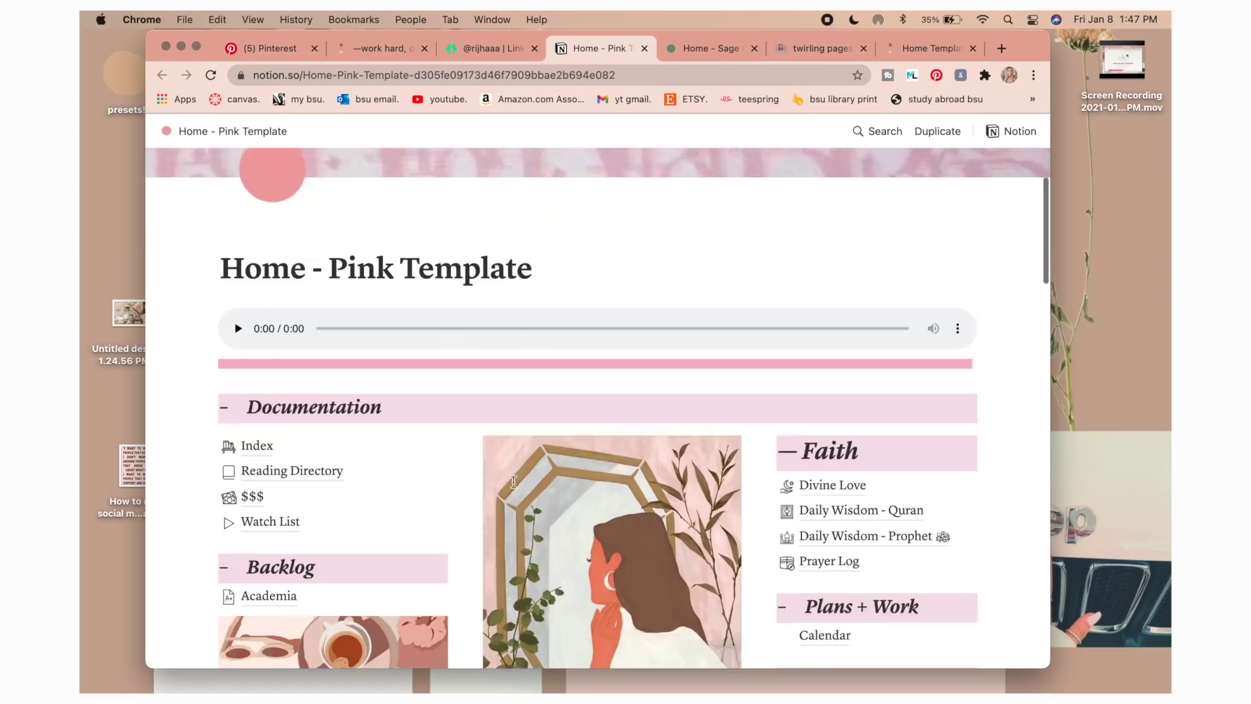
scroll(514, 481, "down", 10)
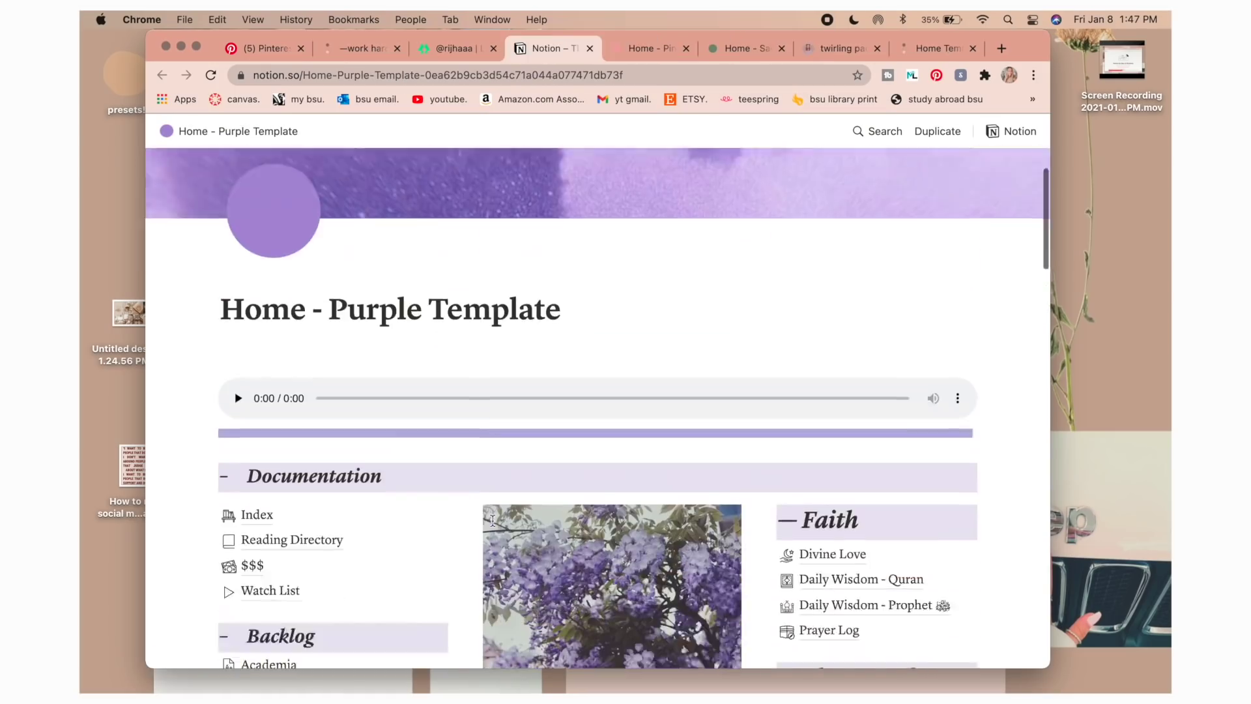
scroll(492, 521, "down", 15)
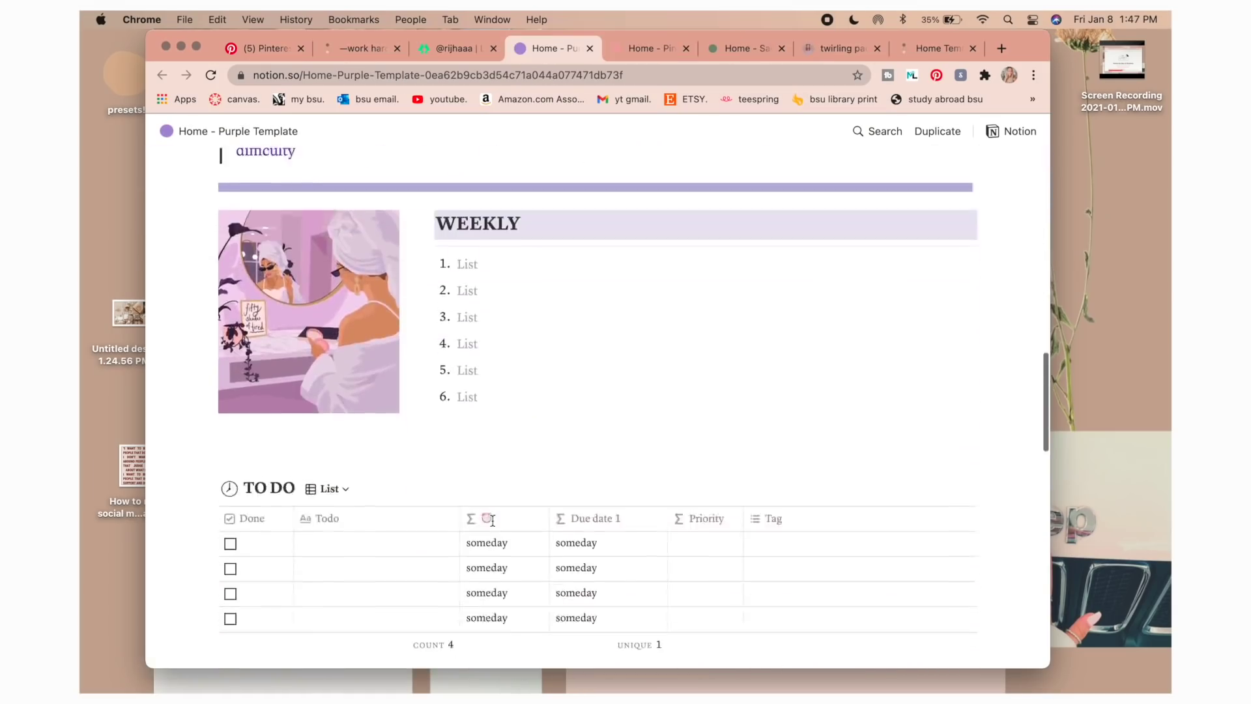
scroll(493, 521, "up", 15)
left_click(592, 48)
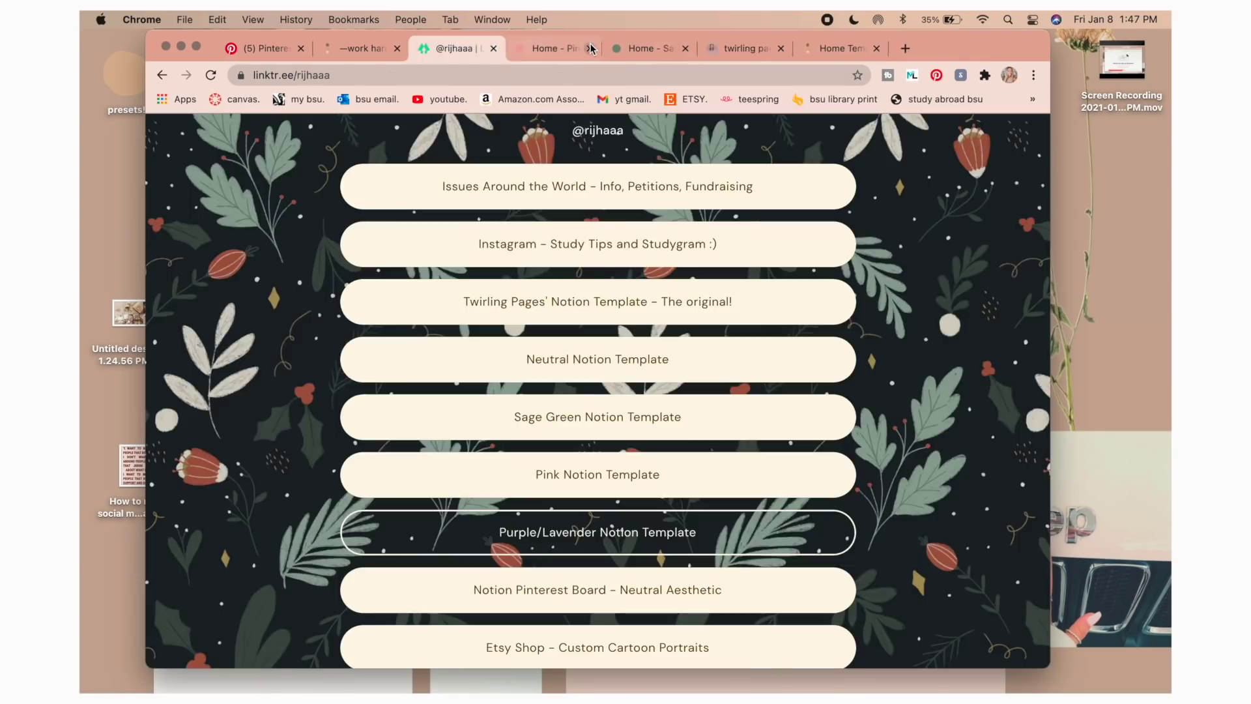
left_click(591, 47)
left_click(592, 47)
left_click(591, 47)
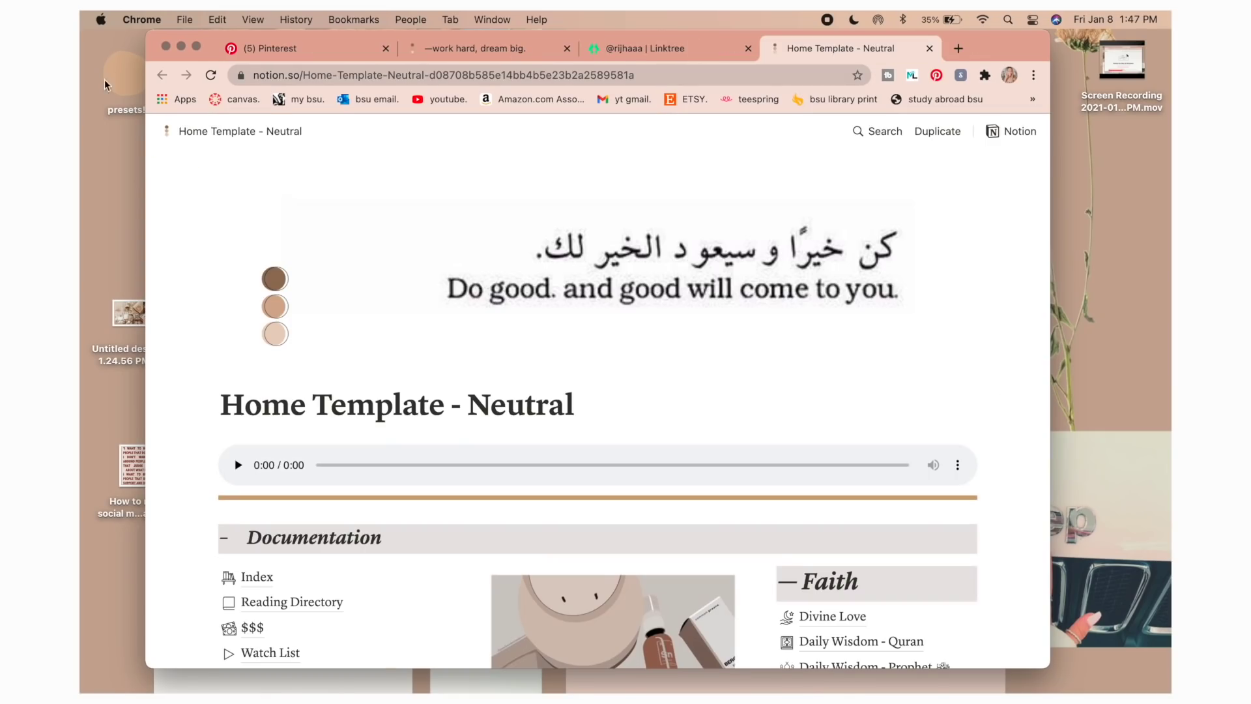
Maximize Chrome, duplicate the Neutral home template into your workspace, and expand its sub-pages
left_click(193, 49)
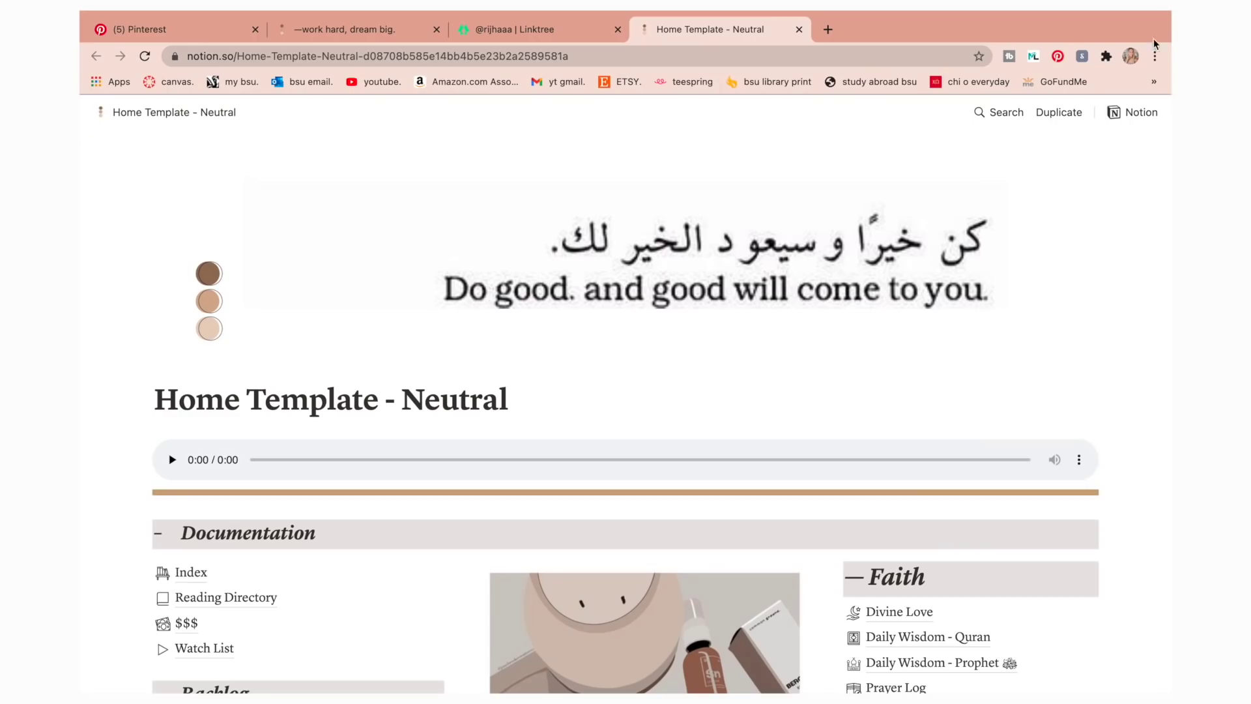
left_click(1055, 114)
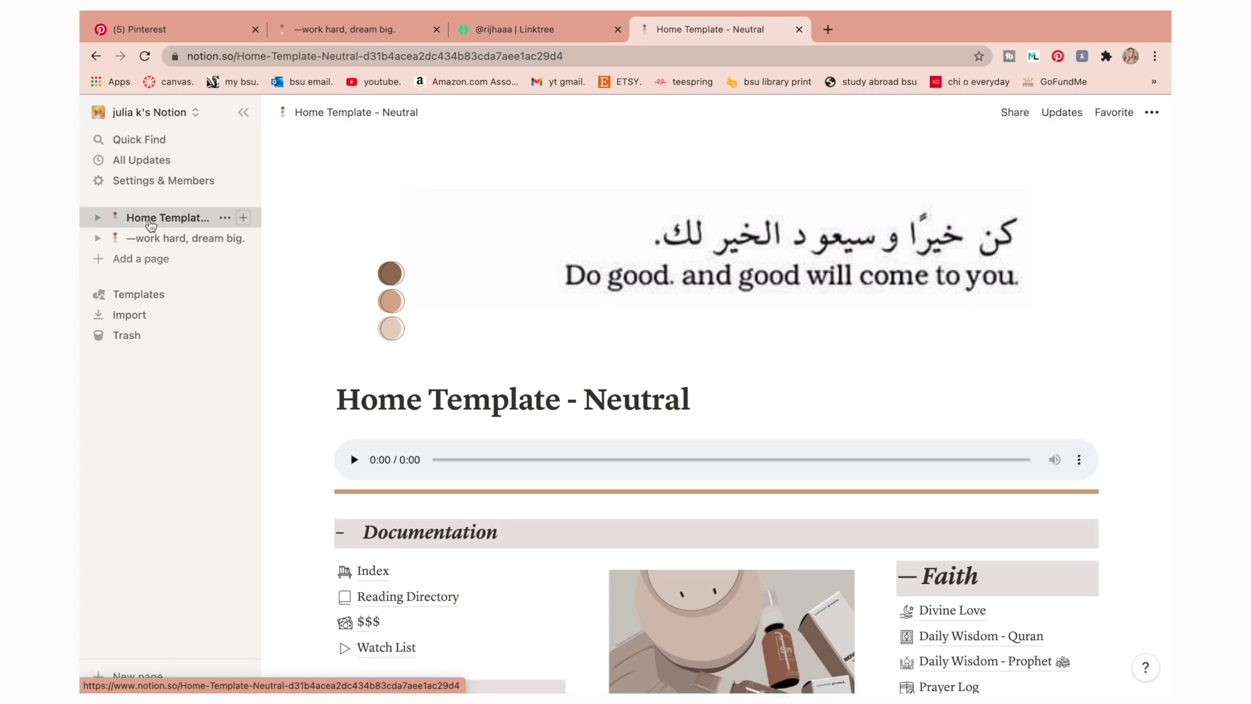
left_click(98, 220)
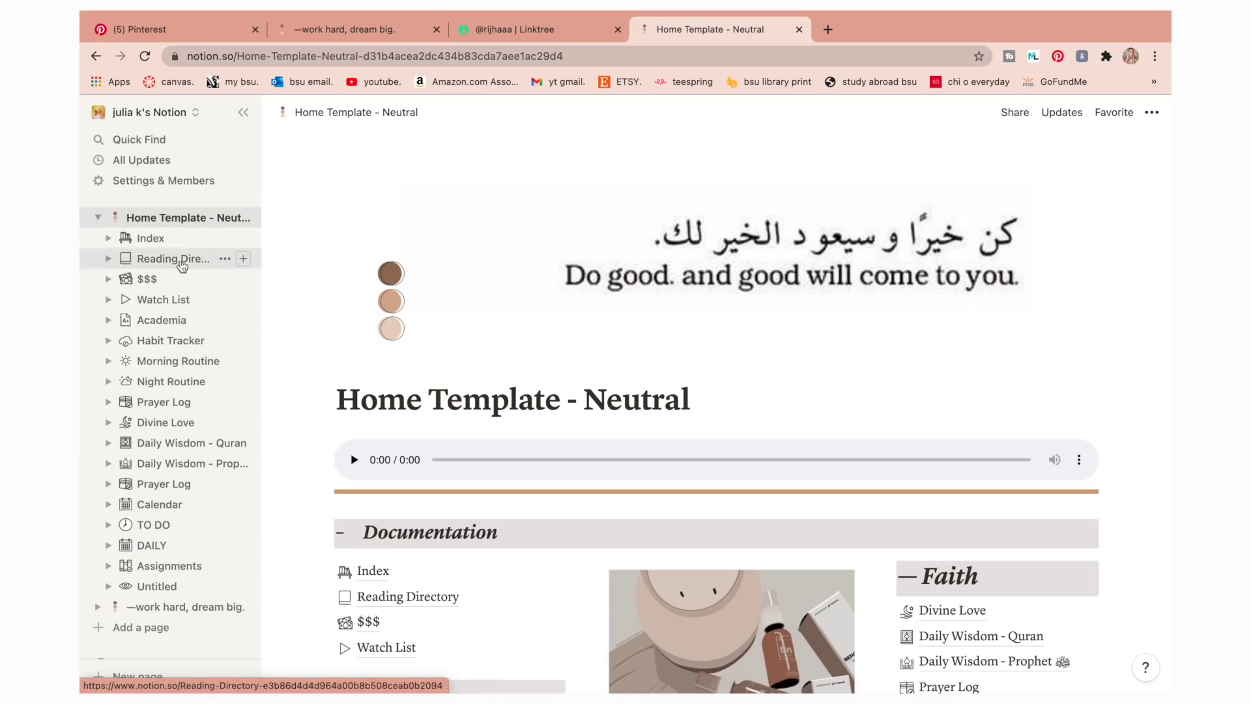
left_click(577, 399)
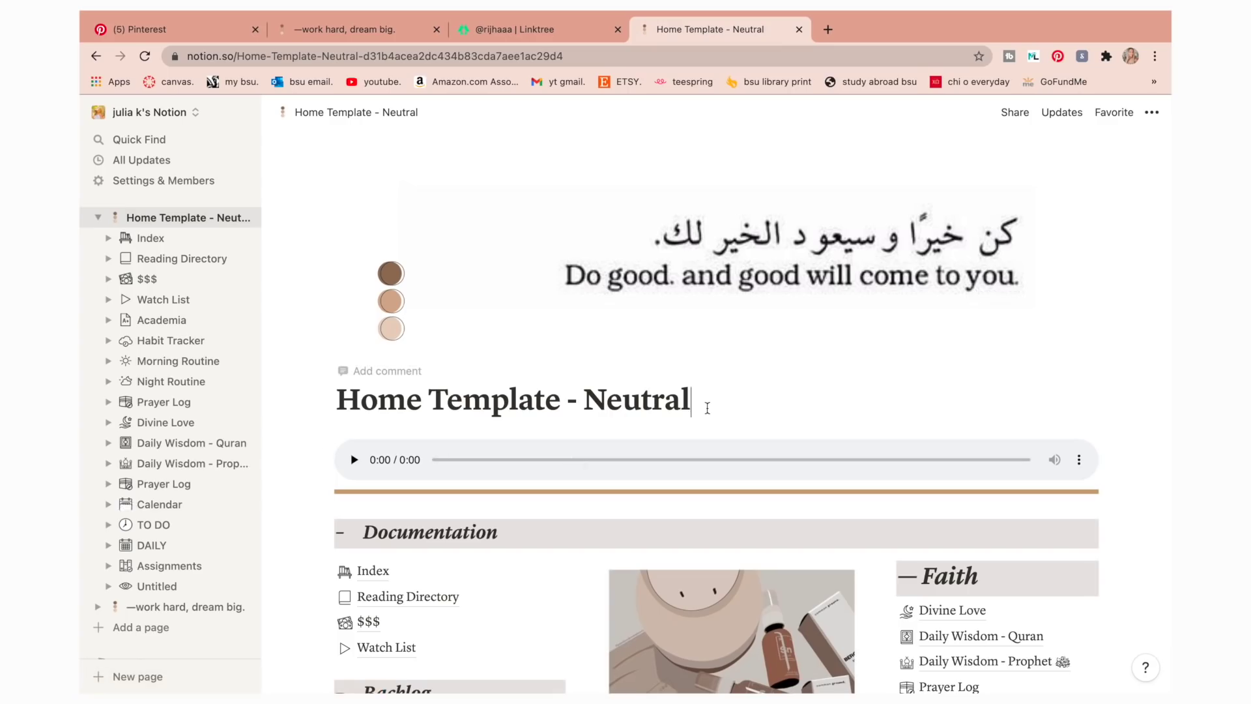
Clear the old title and retype it as an em dash, the owner's name and 'notion'
left_click_drag(706, 404, 351, 404)
key("BackSpace")
key("BackSpace")
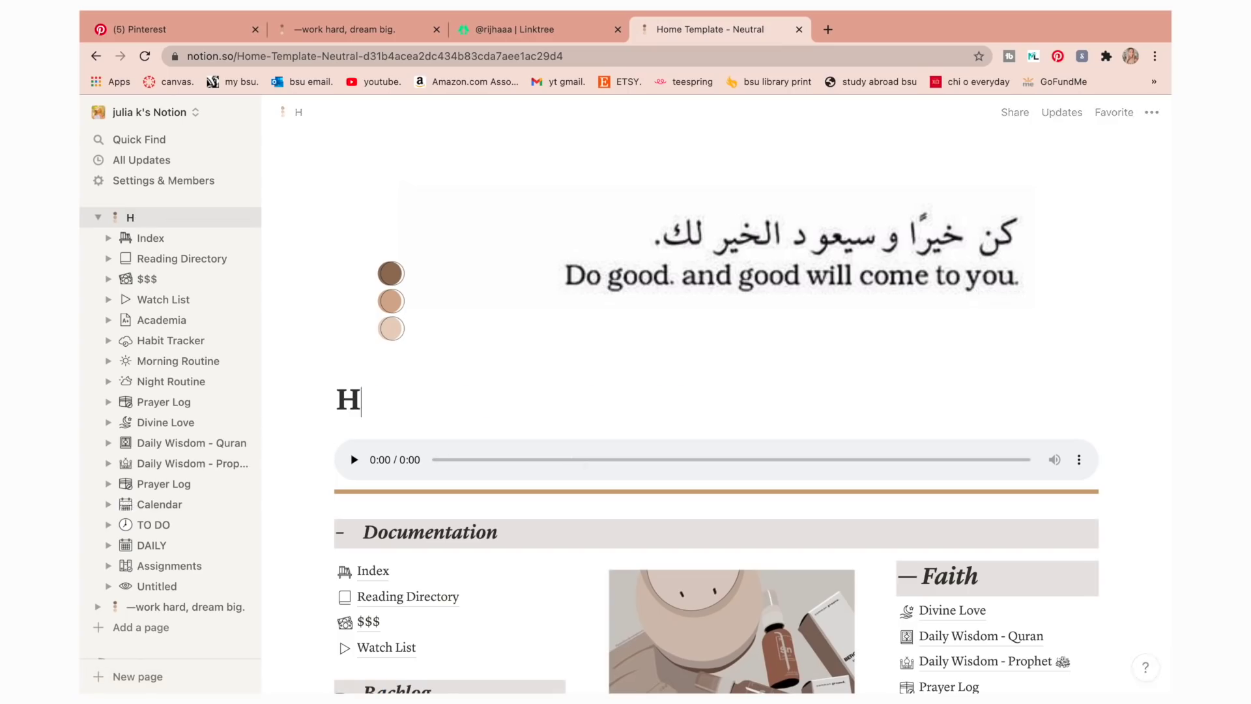
type("—-work")
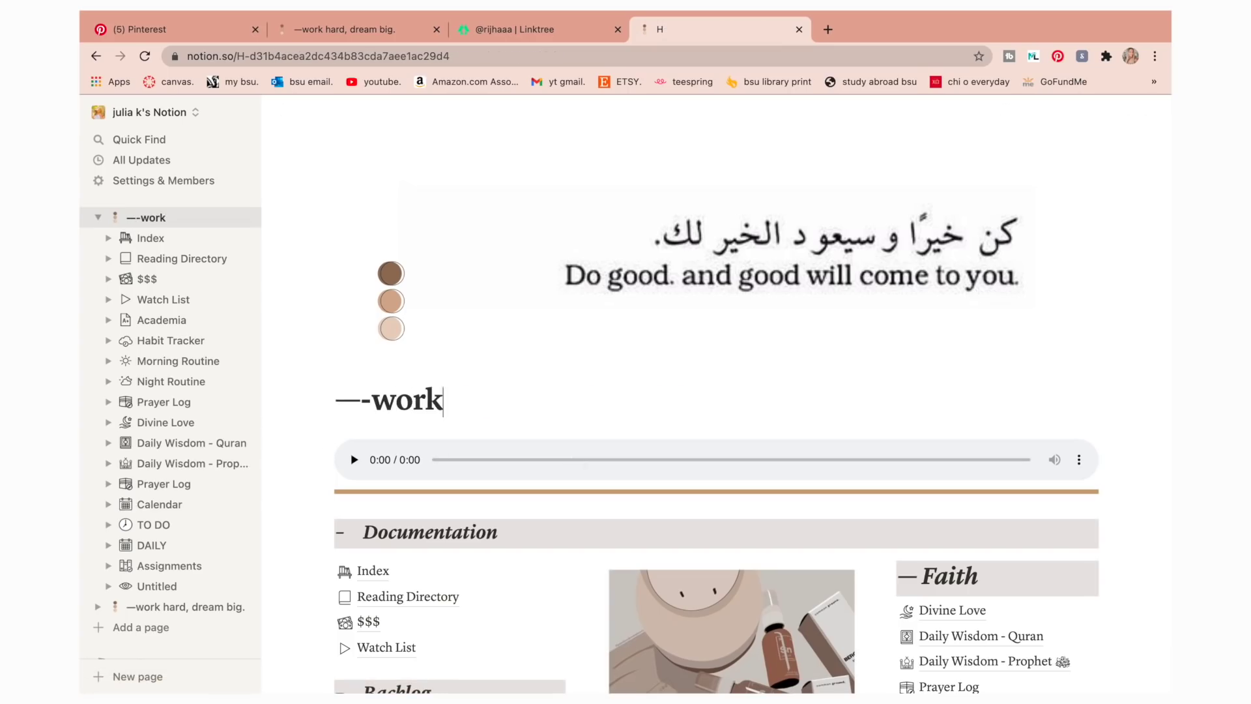
type(" hard, dreak")
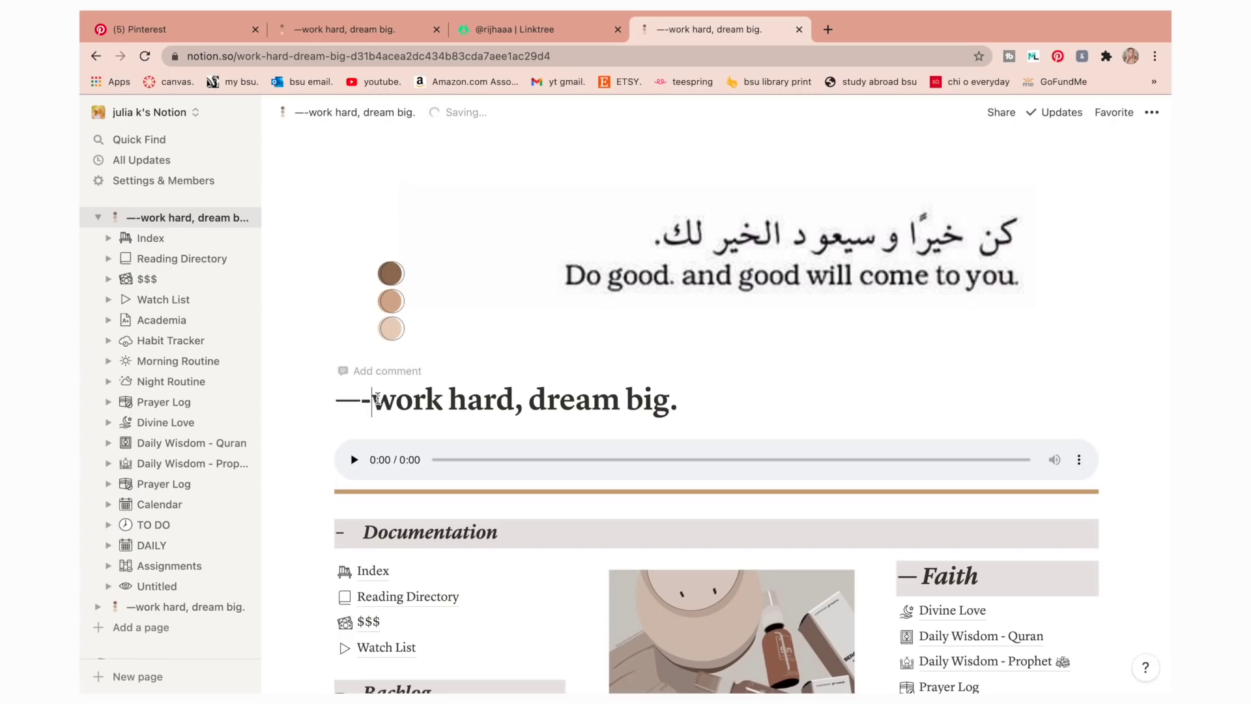
key("BackSpace")
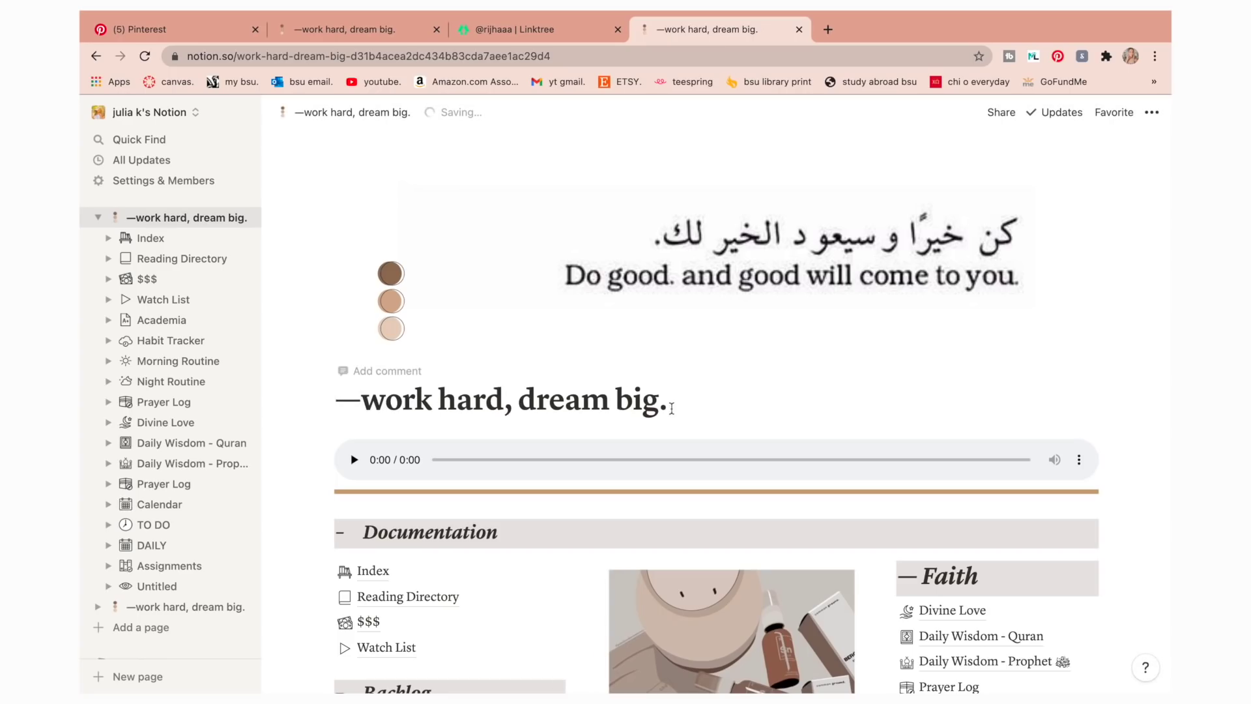
left_click_drag(671, 408, 362, 404)
type("juli")
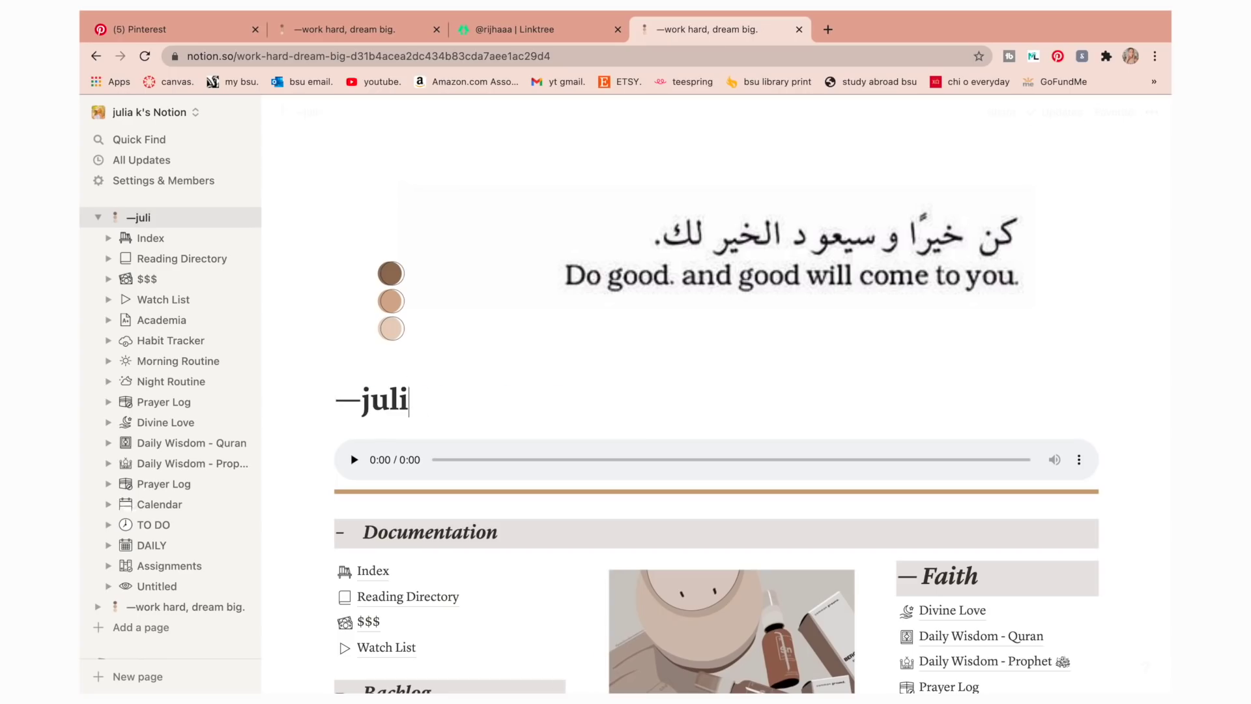
type("a's notion.")
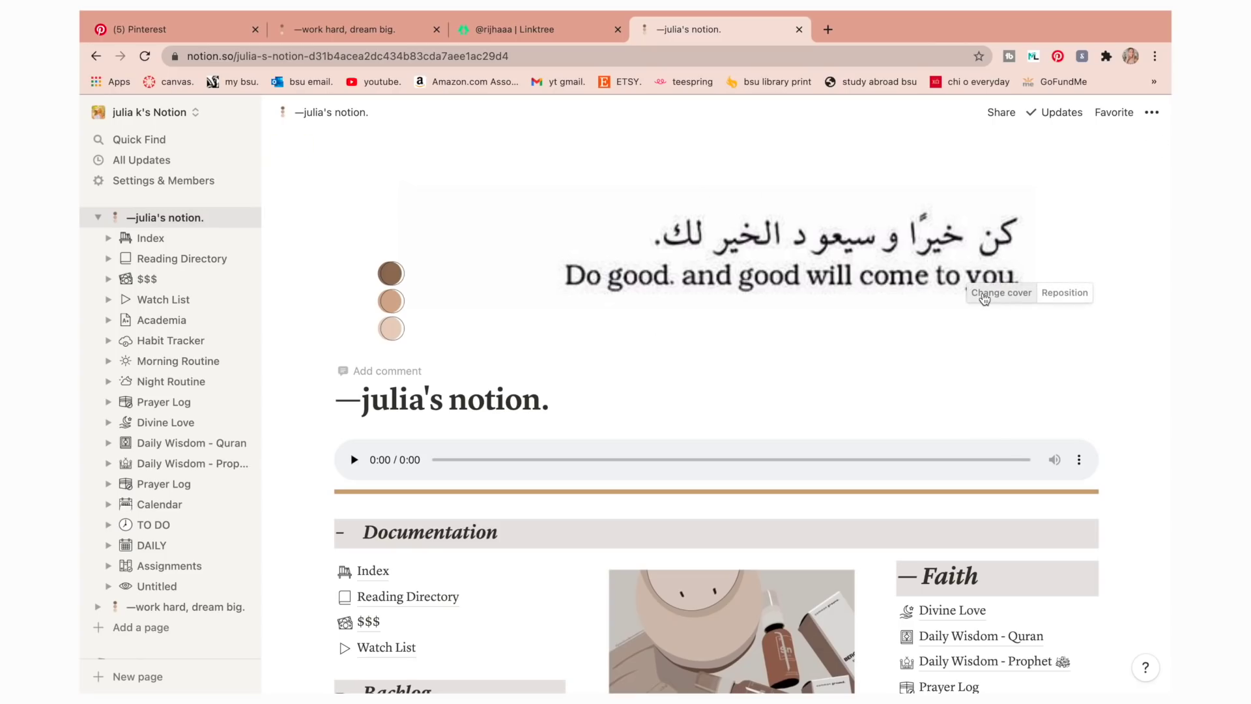
Upload the Untitled design collage PNG from the Desktop as the page's cover
left_click(984, 296)
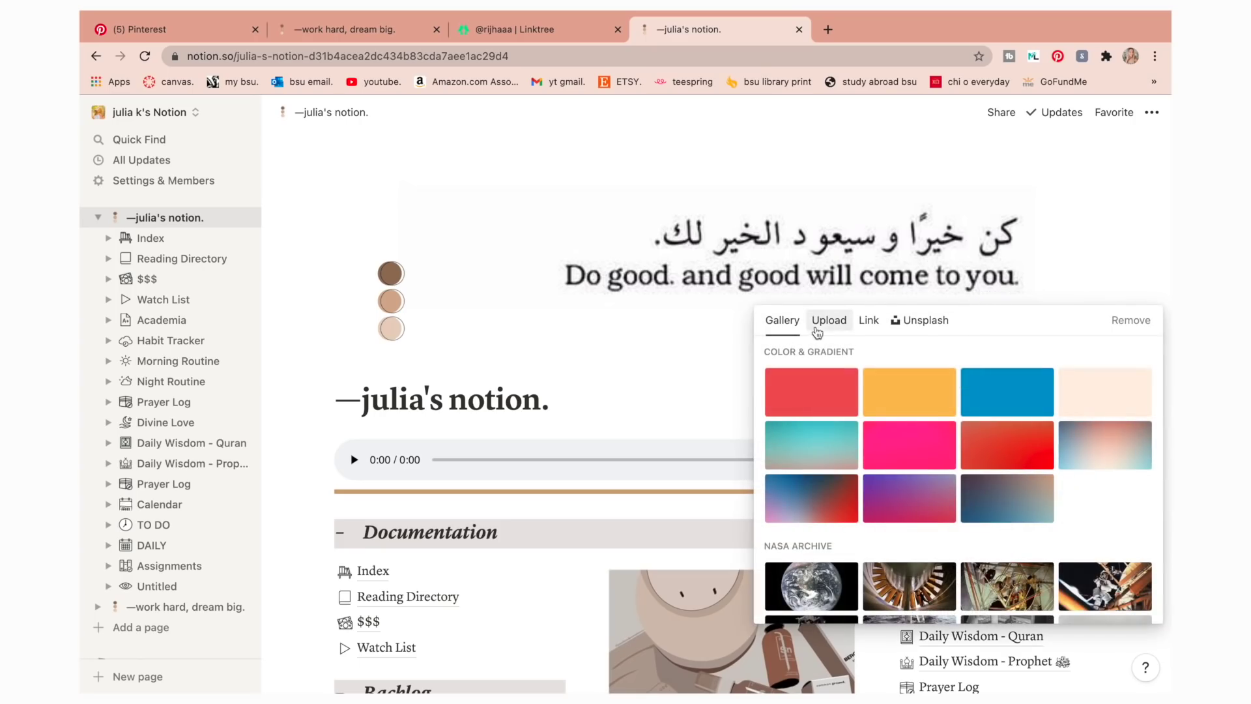
left_click(830, 326)
left_click(932, 370)
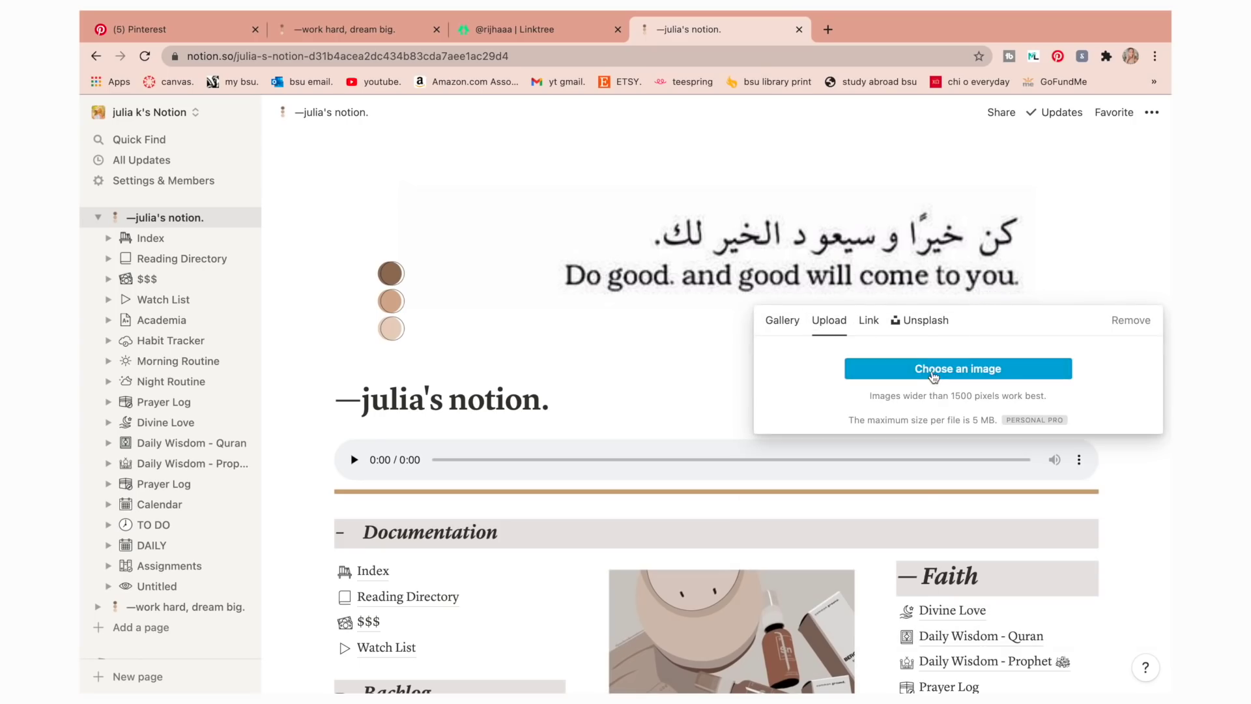
left_click(561, 310)
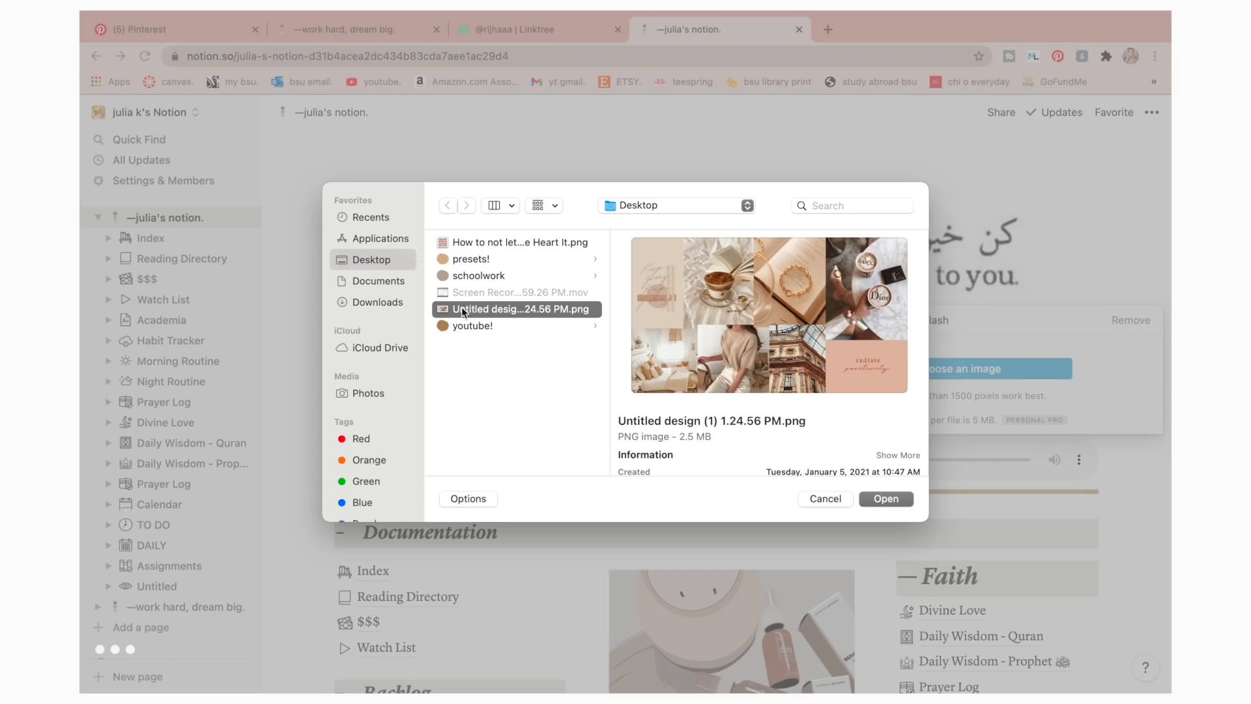
left_click(893, 500)
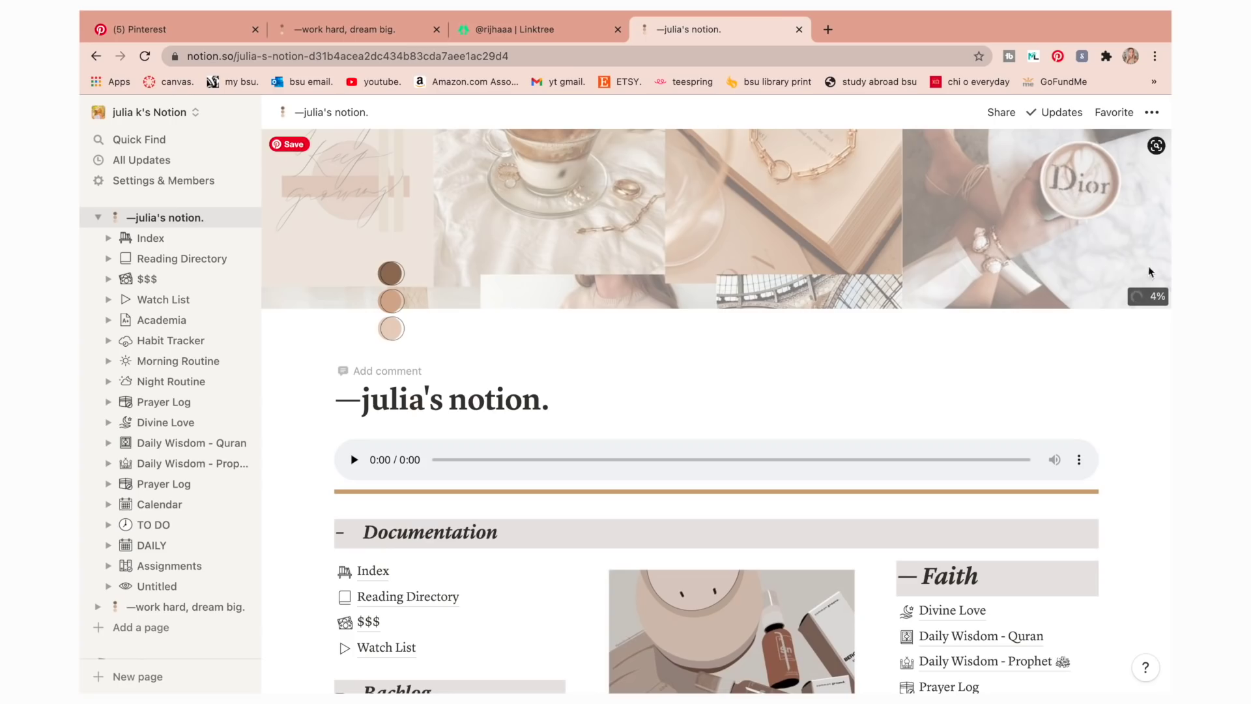
Delete the Spotify playlist embed and its block from the home page
scroll(931, 414, "down", 4)
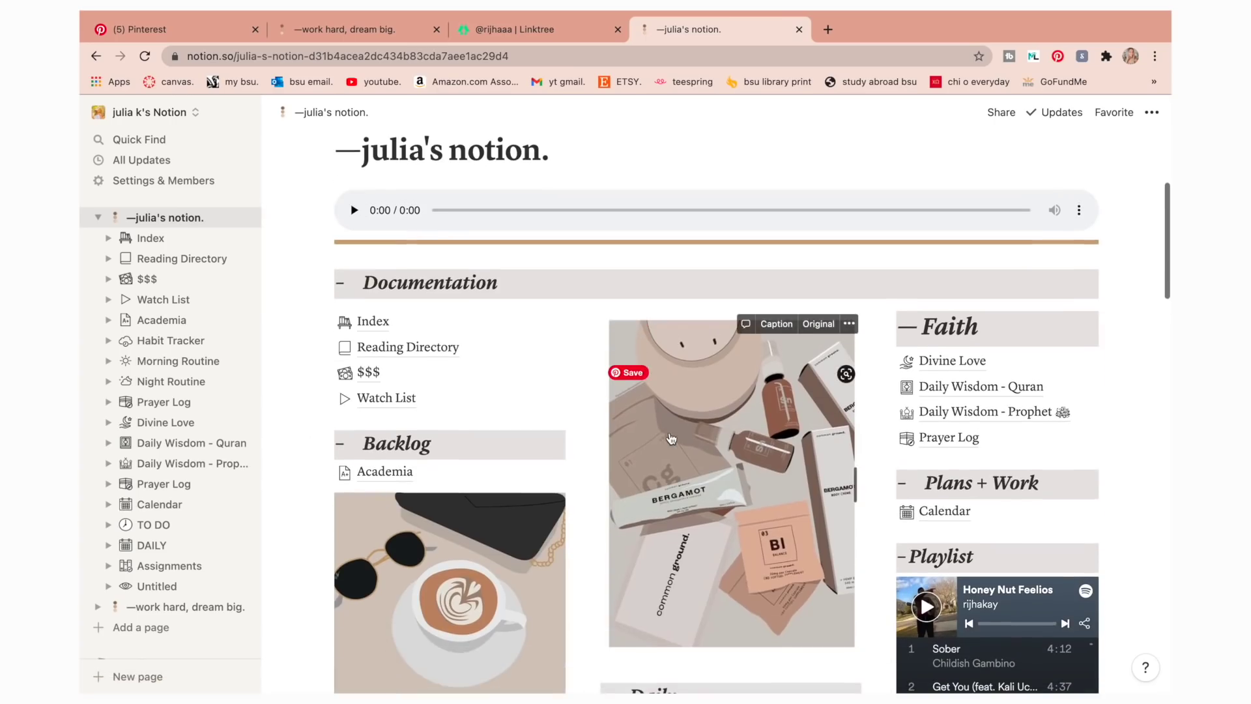
scroll(1048, 420, "down", 3)
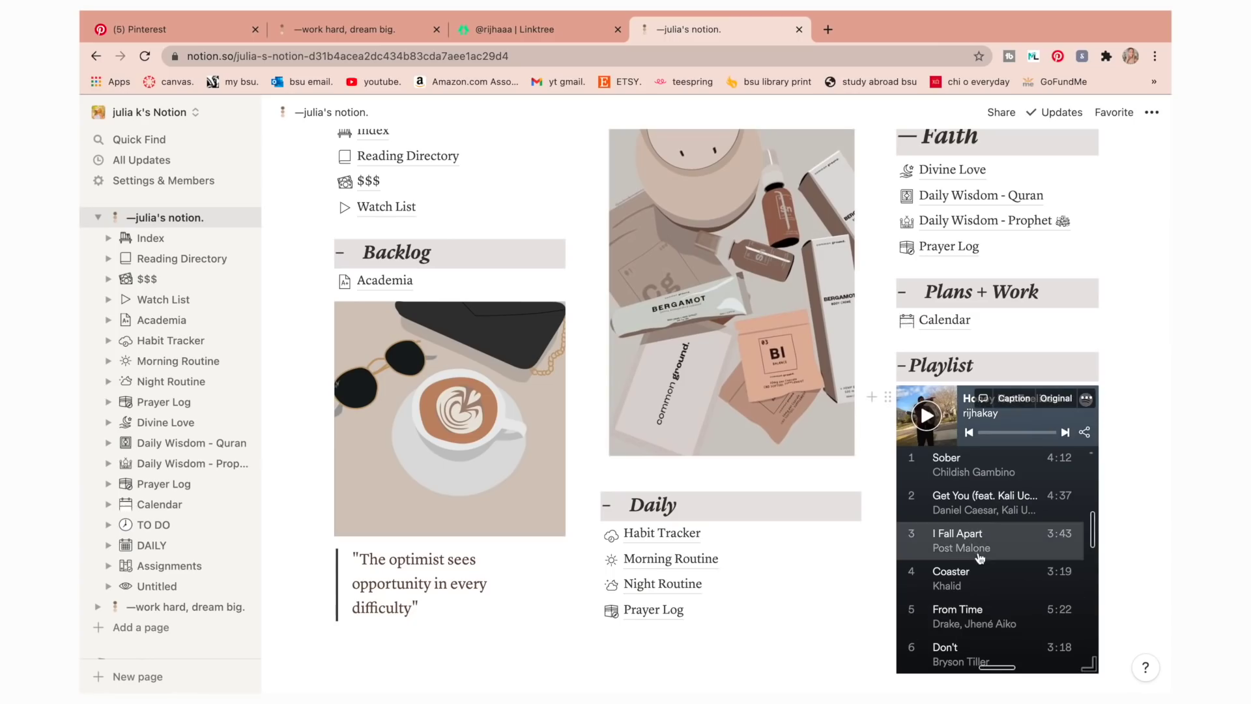
left_click(1086, 400)
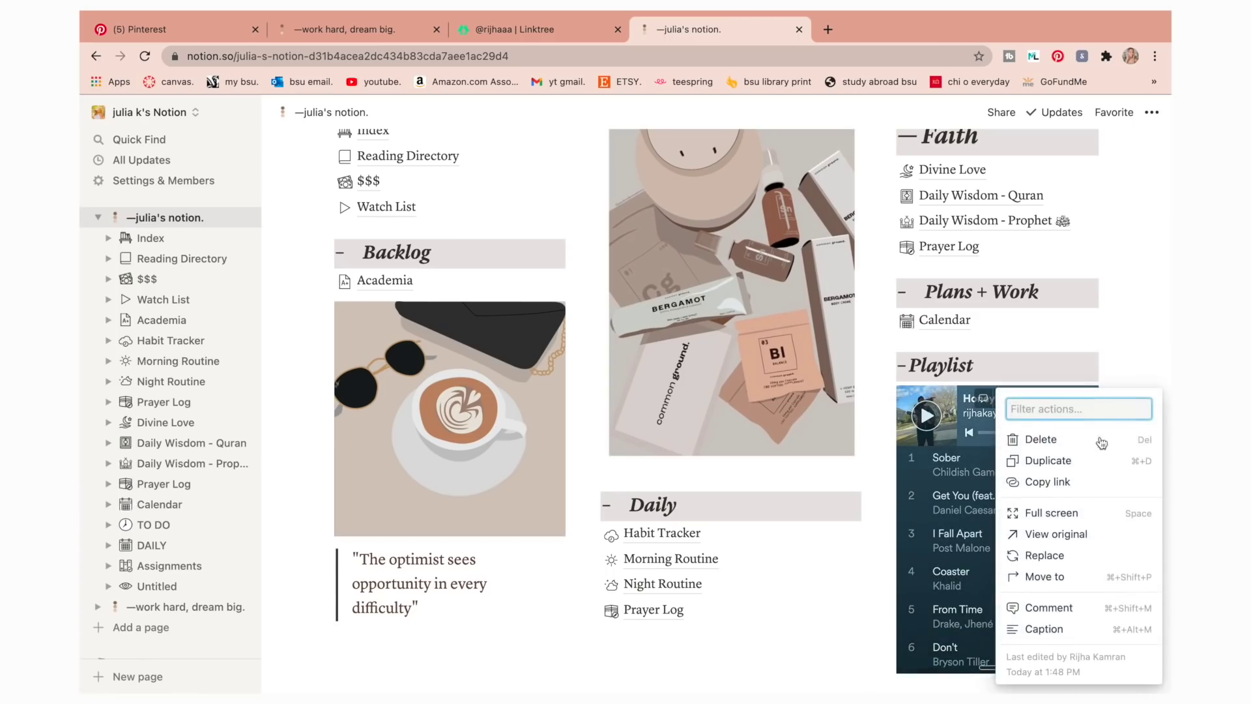
left_click(1032, 441)
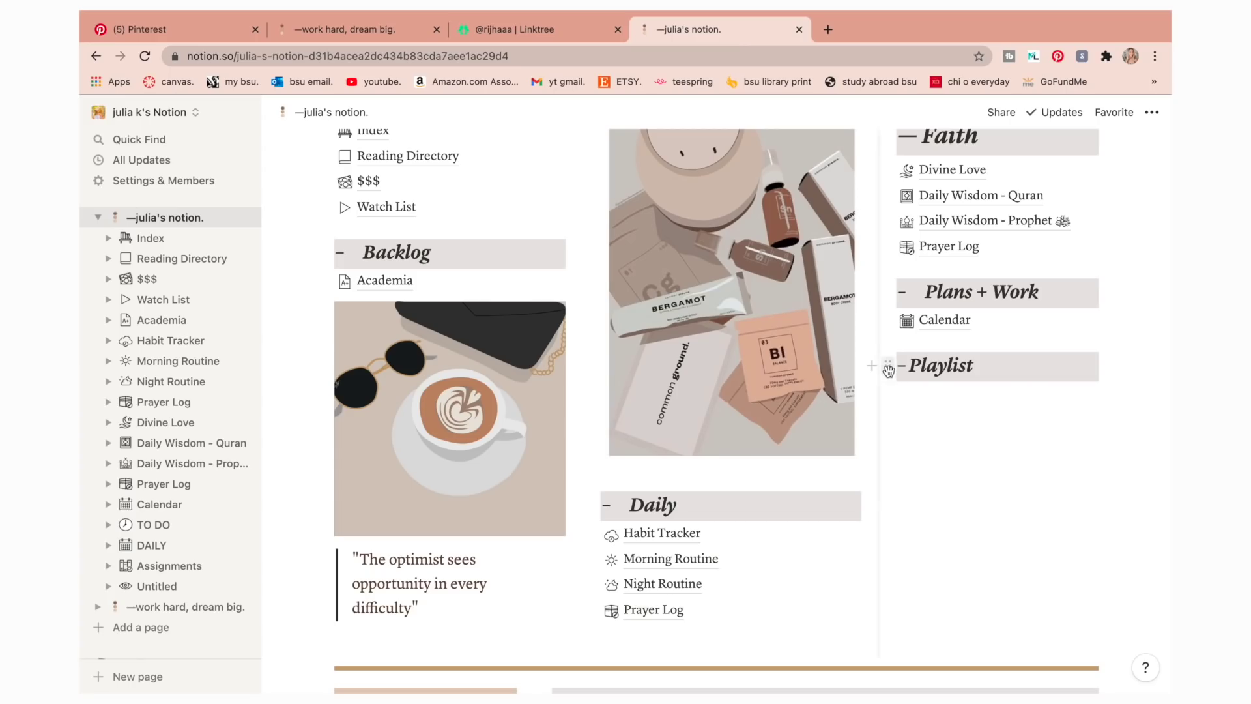
left_click(888, 365)
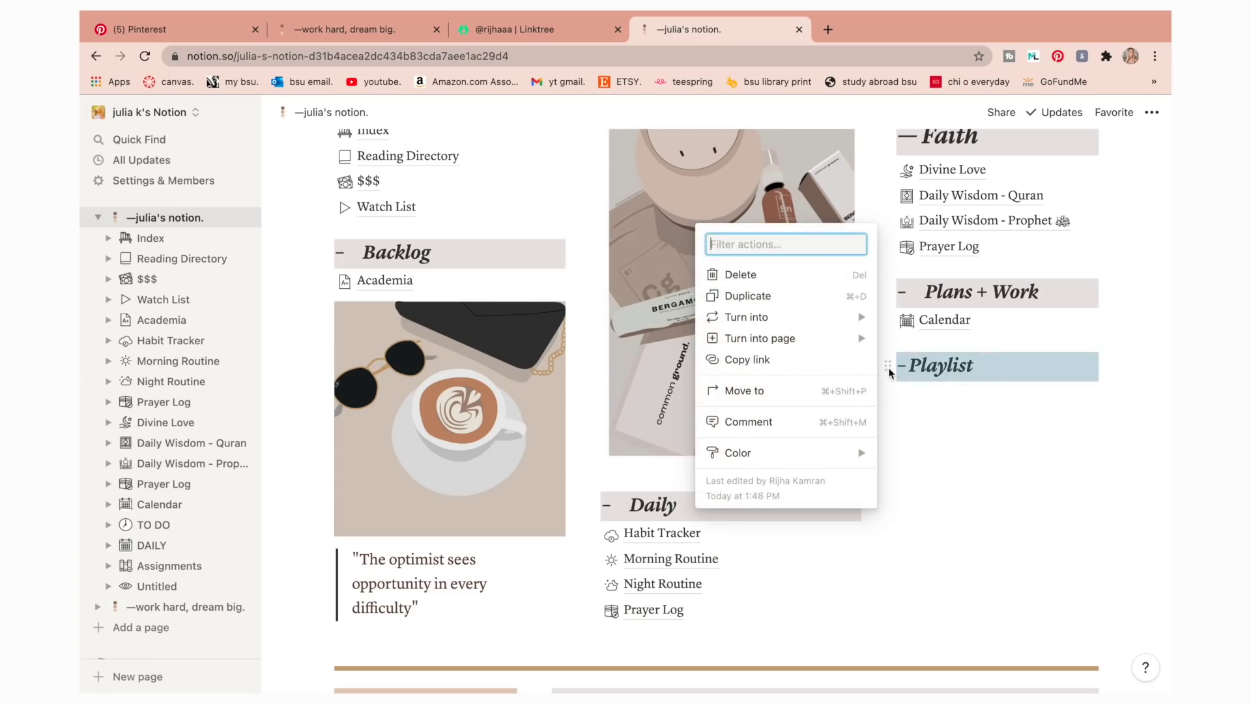
left_click(782, 274)
Rename the Faith heading to '—inspiration + affirmations' and open the Divine Love page
scroll(936, 458, "up", 3)
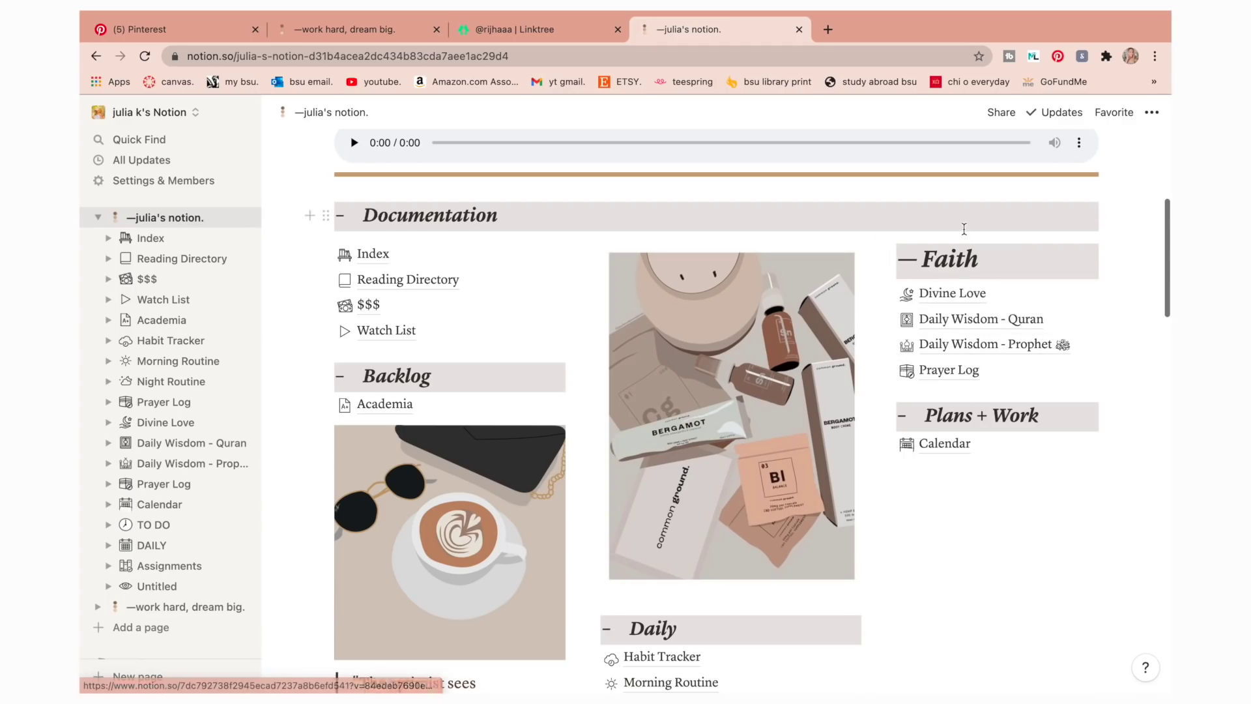
scroll(964, 232, "up", 2)
left_click_drag(995, 336, 922, 335)
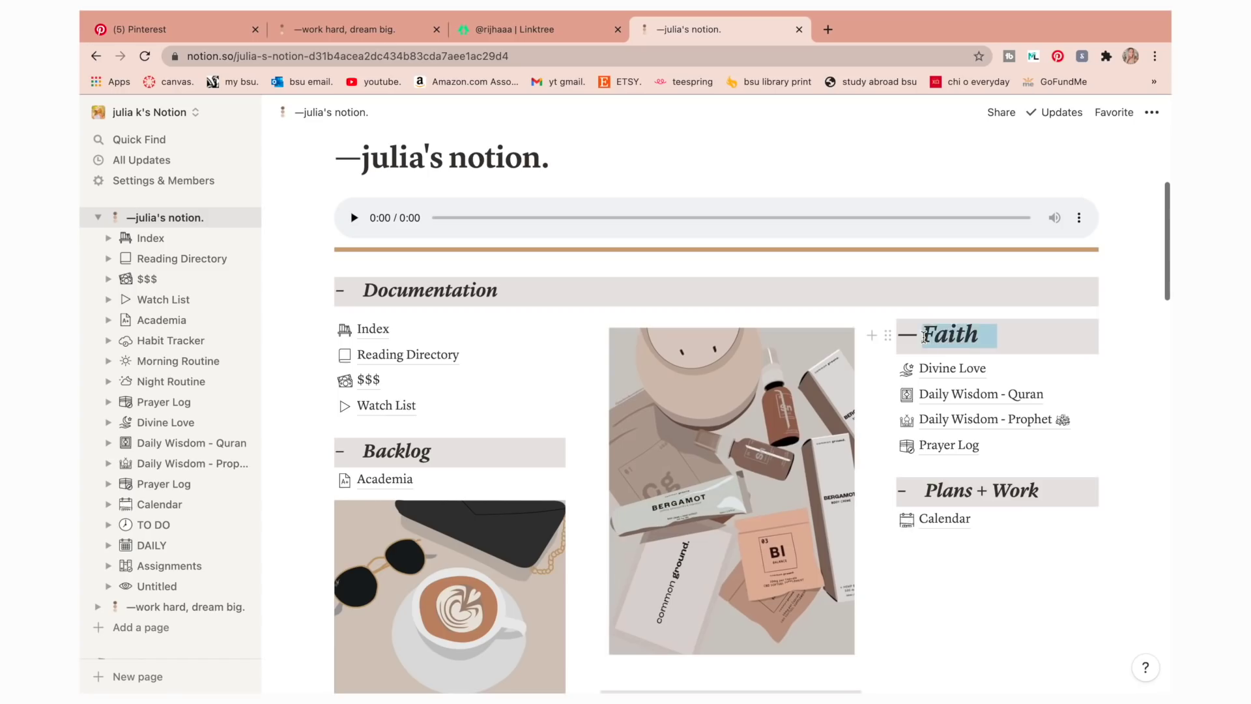
key("BackSpace")
type("inspiration +")
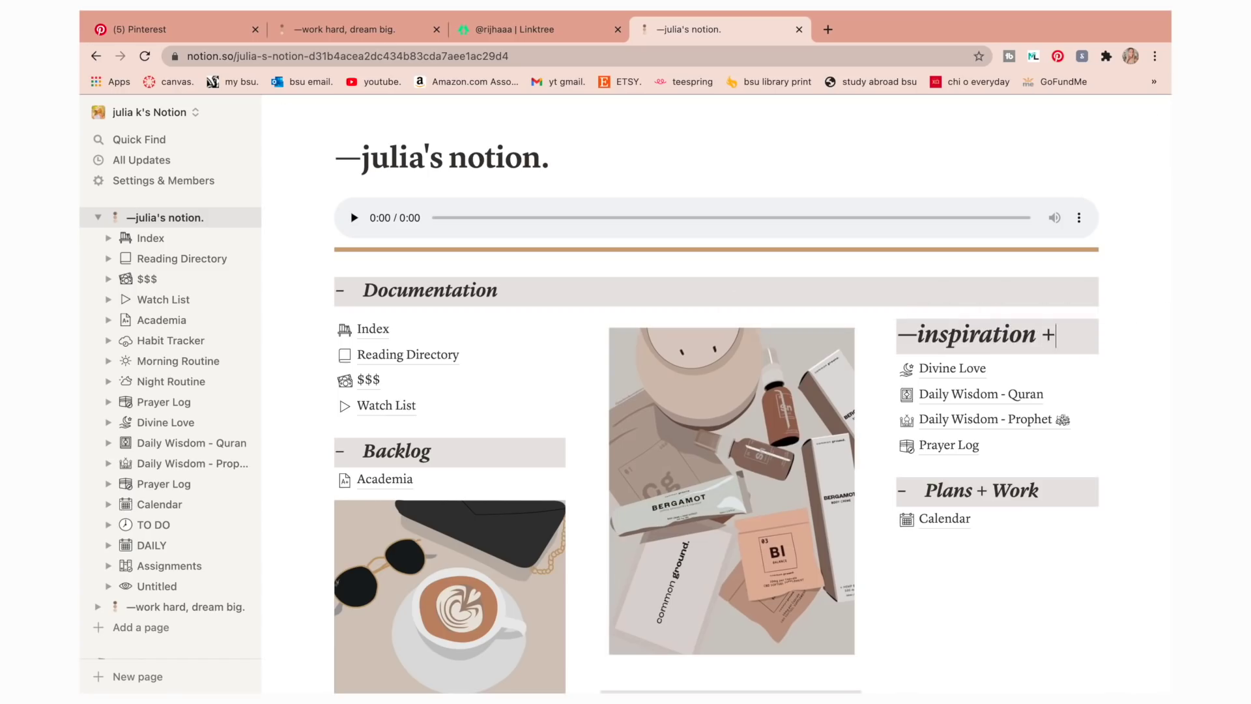
type(" affirmations")
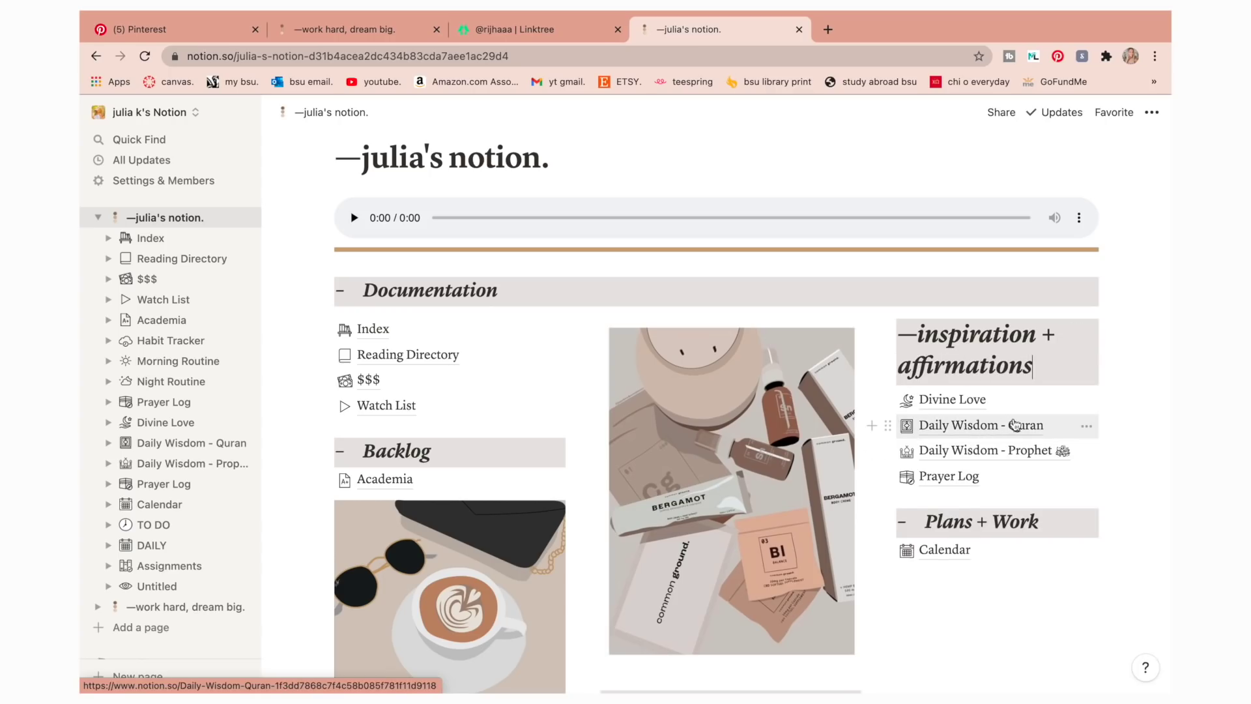
left_click(1020, 399)
Rename the Divine Love page to 'pinterest'
left_click(546, 172)
key("BackSpace")
key("BackSpace")
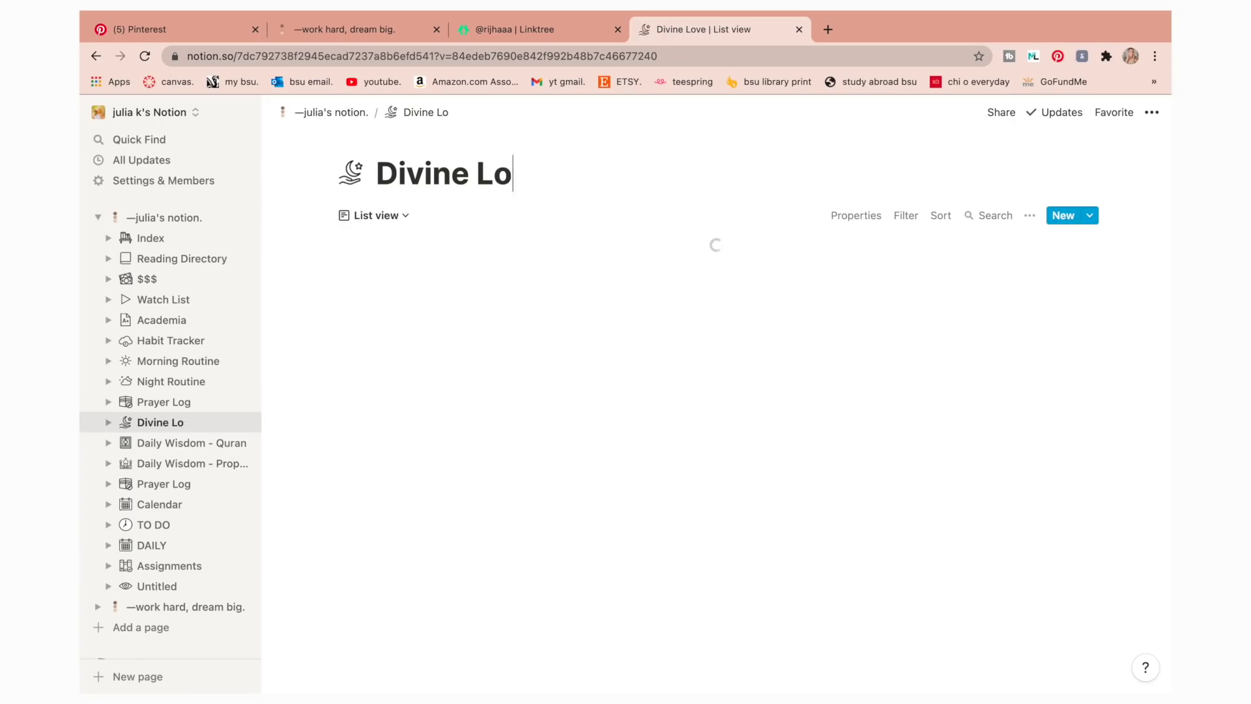
key("BackSpace")
key("BackSpace")
key("BackSpace")
key("BackSpace")
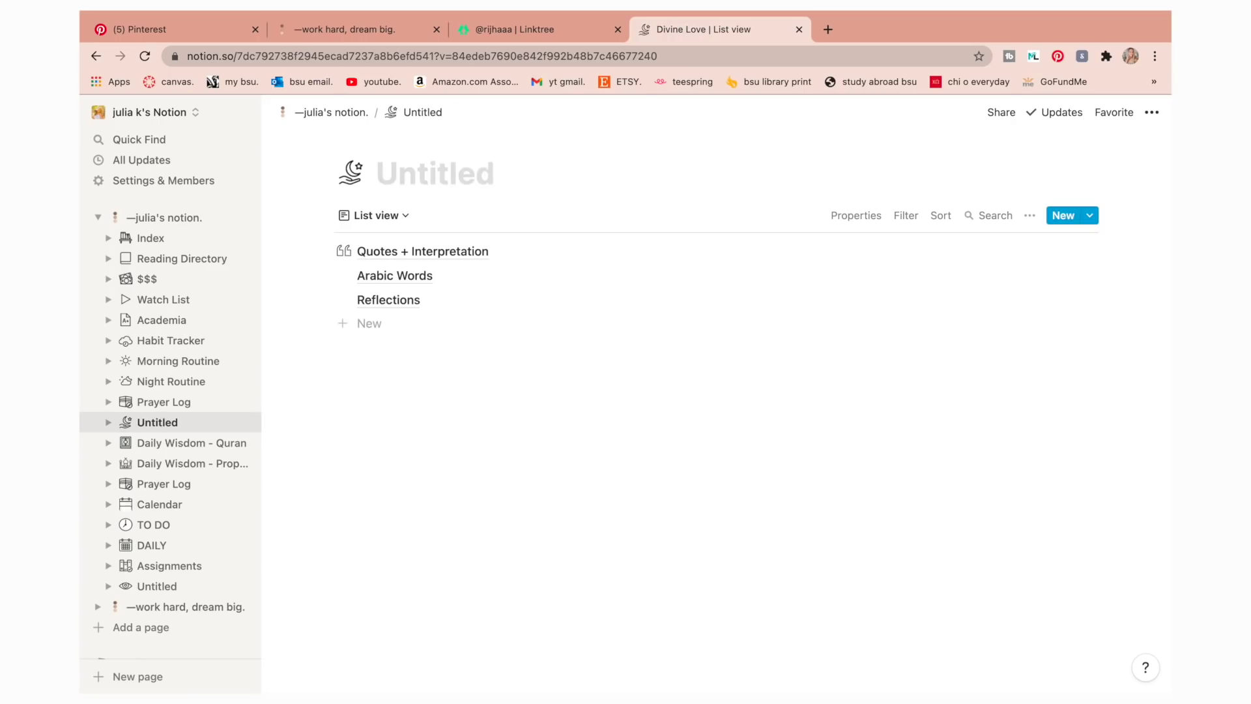
type("pinterest")
Delete the Quotes + Interpretation, Arabic Words and Reflections entries
left_click(324, 249)
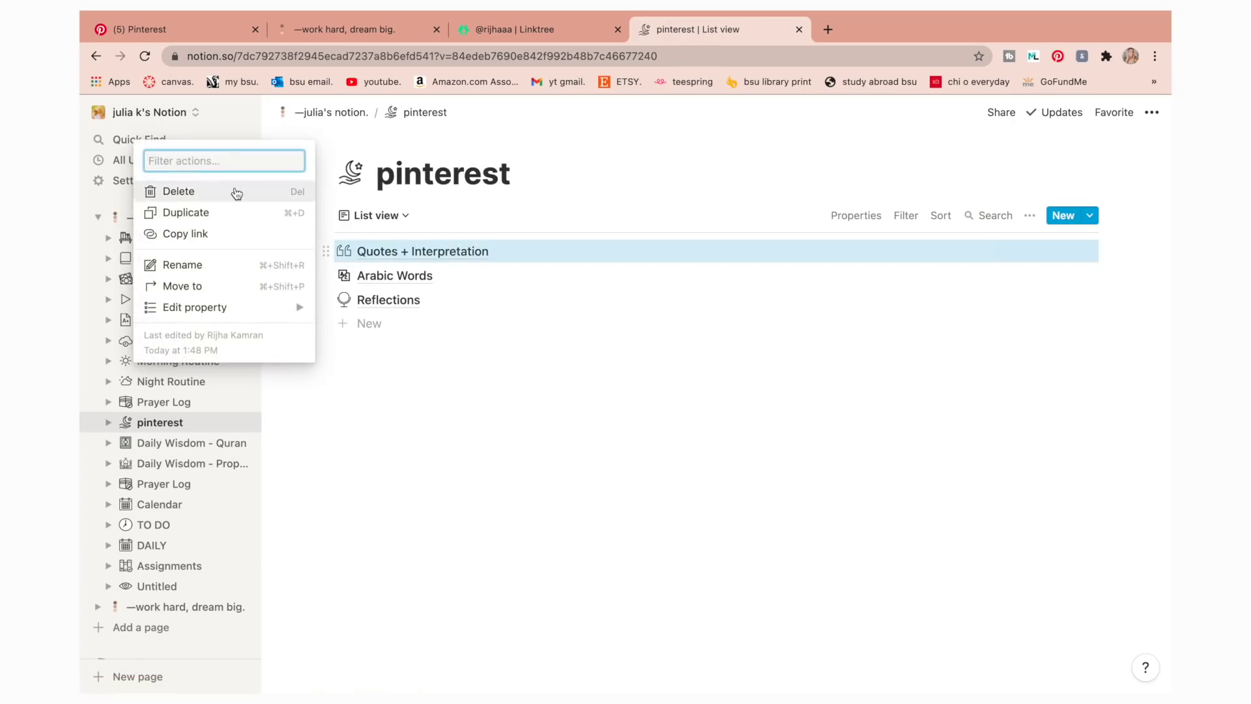
left_click(235, 189)
left_click(326, 252)
left_click(246, 194)
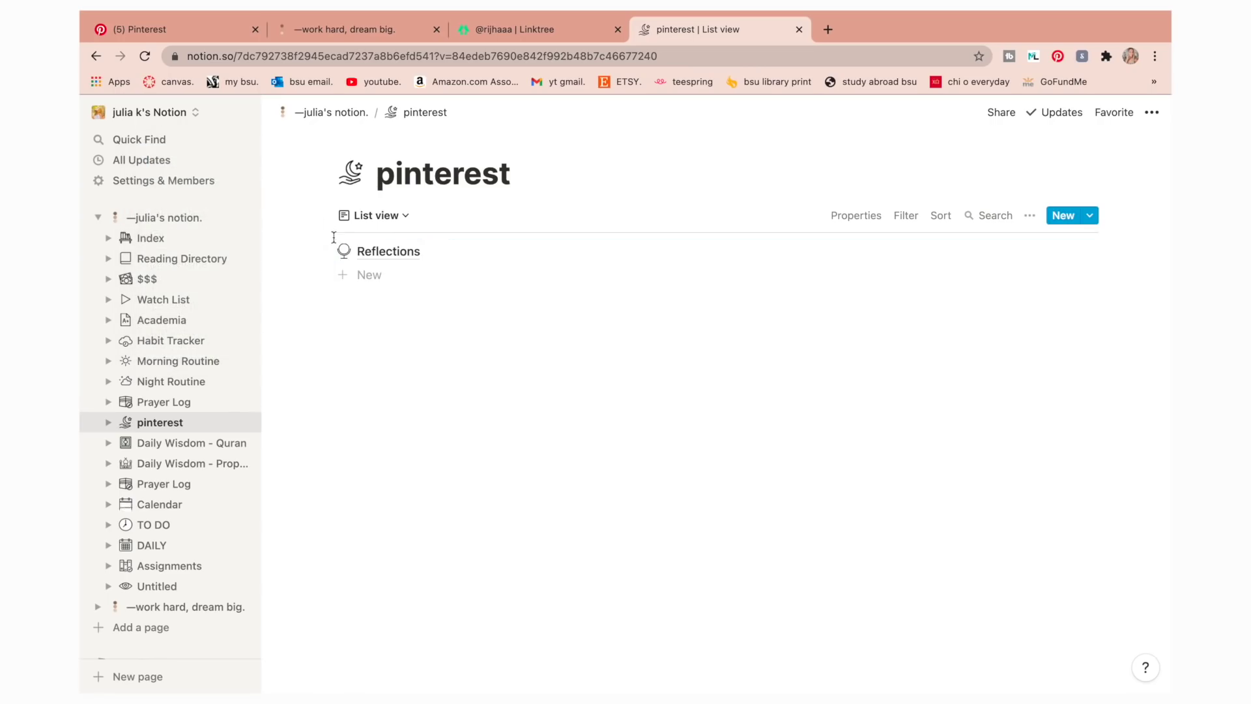
left_click(323, 251)
left_click(226, 193)
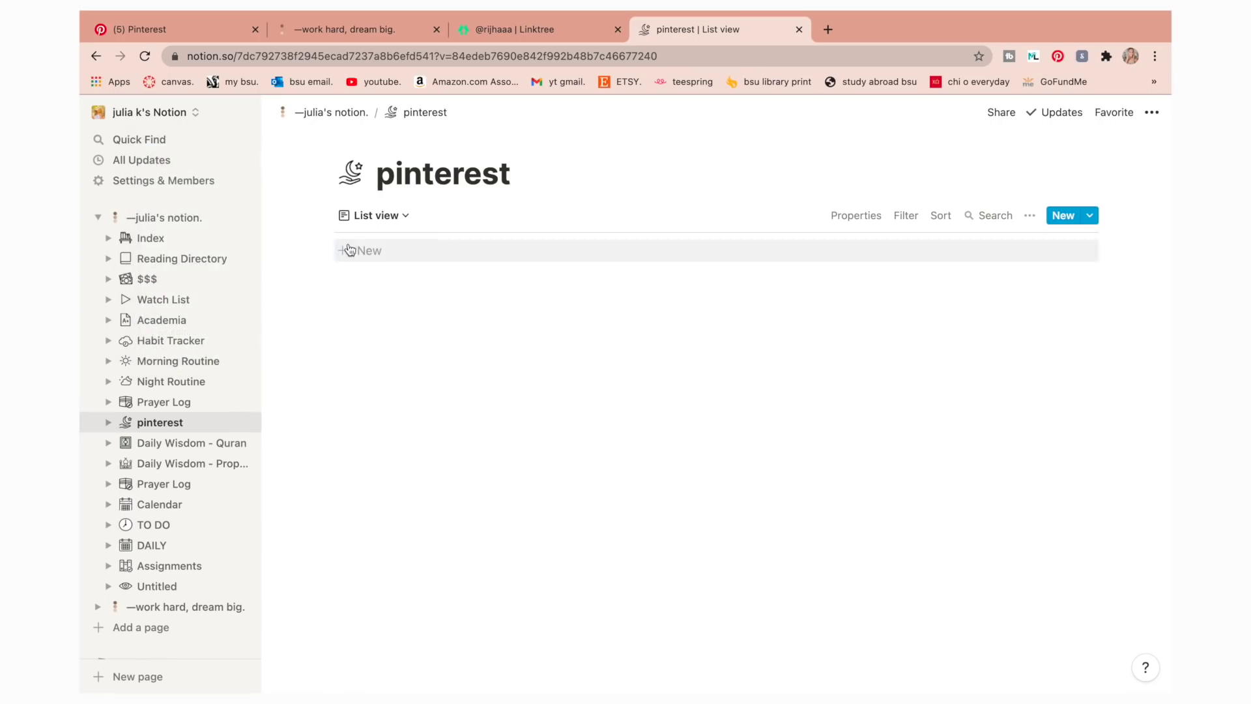
Add a new entry, make its property a URL type, and grab the Pinterest profile address
left_click(375, 255)
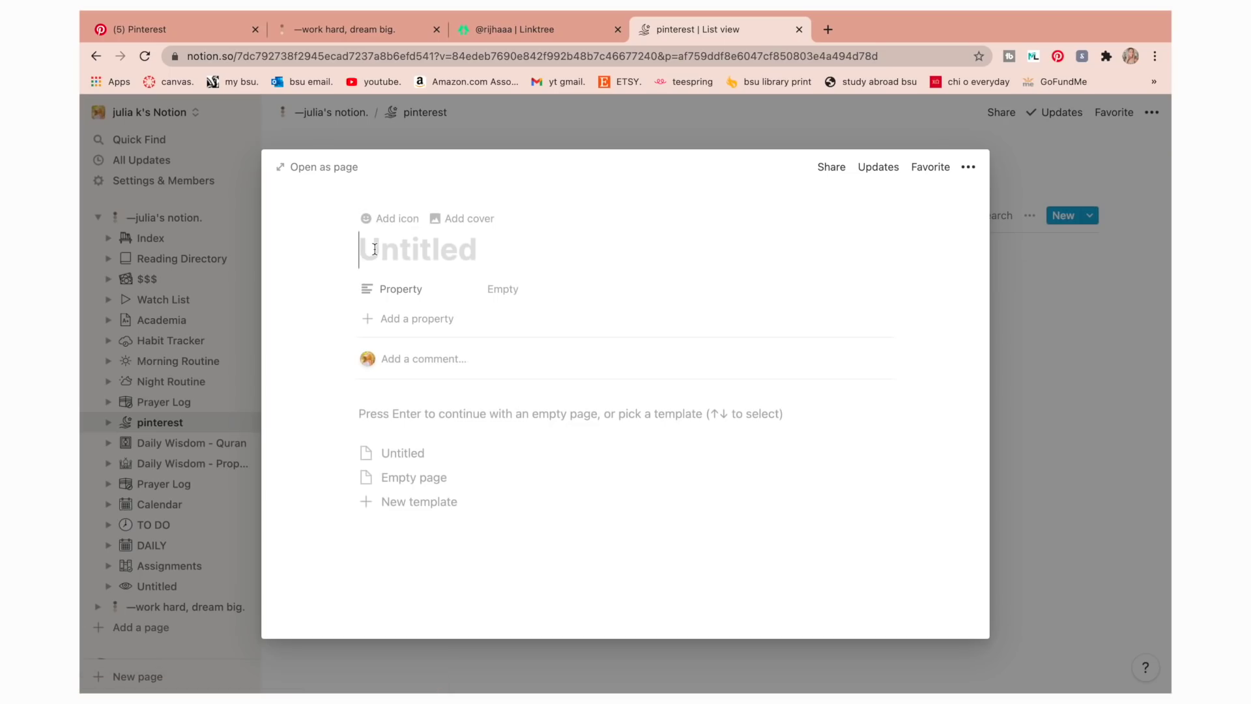
left_click(408, 294)
mouse_move(405, 378)
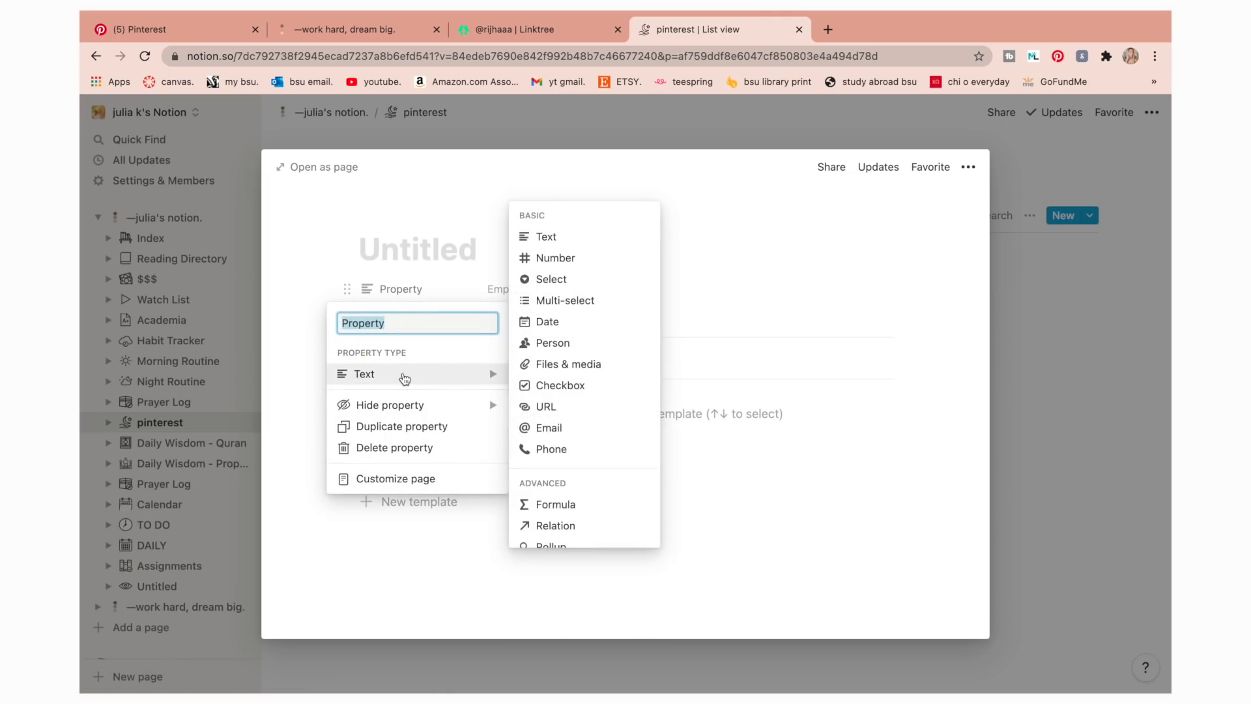
left_click(531, 406)
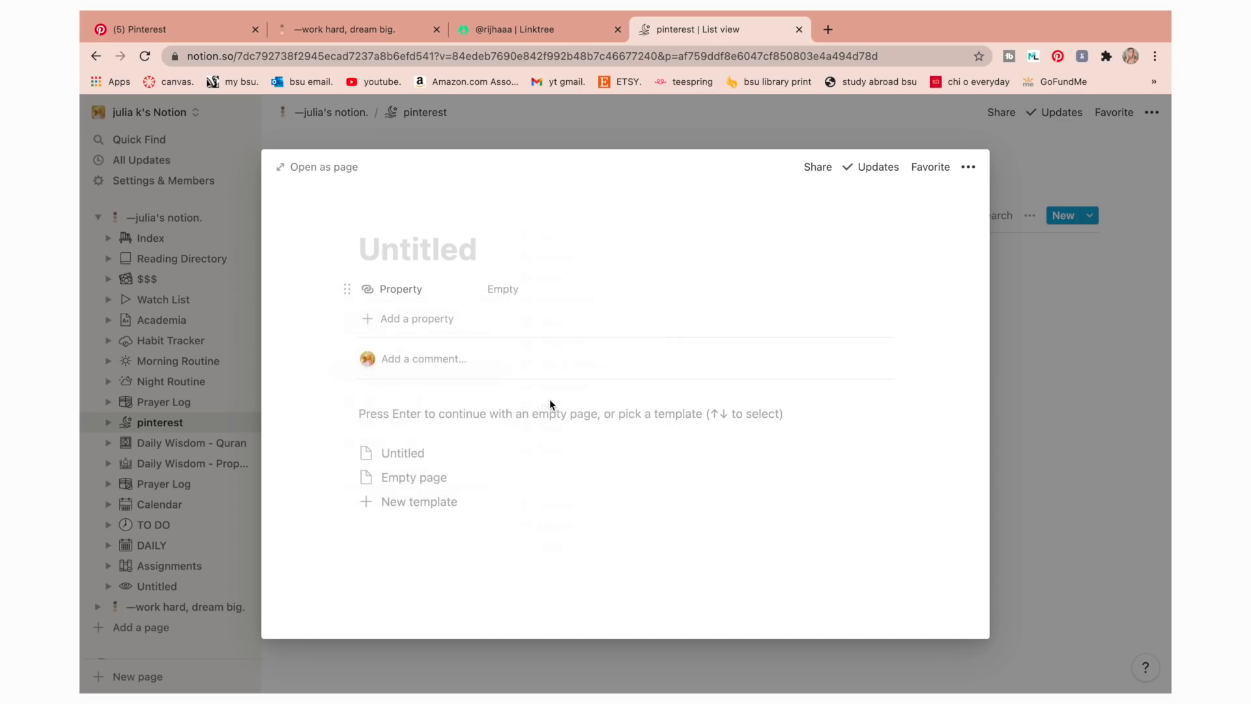
left_click(507, 288)
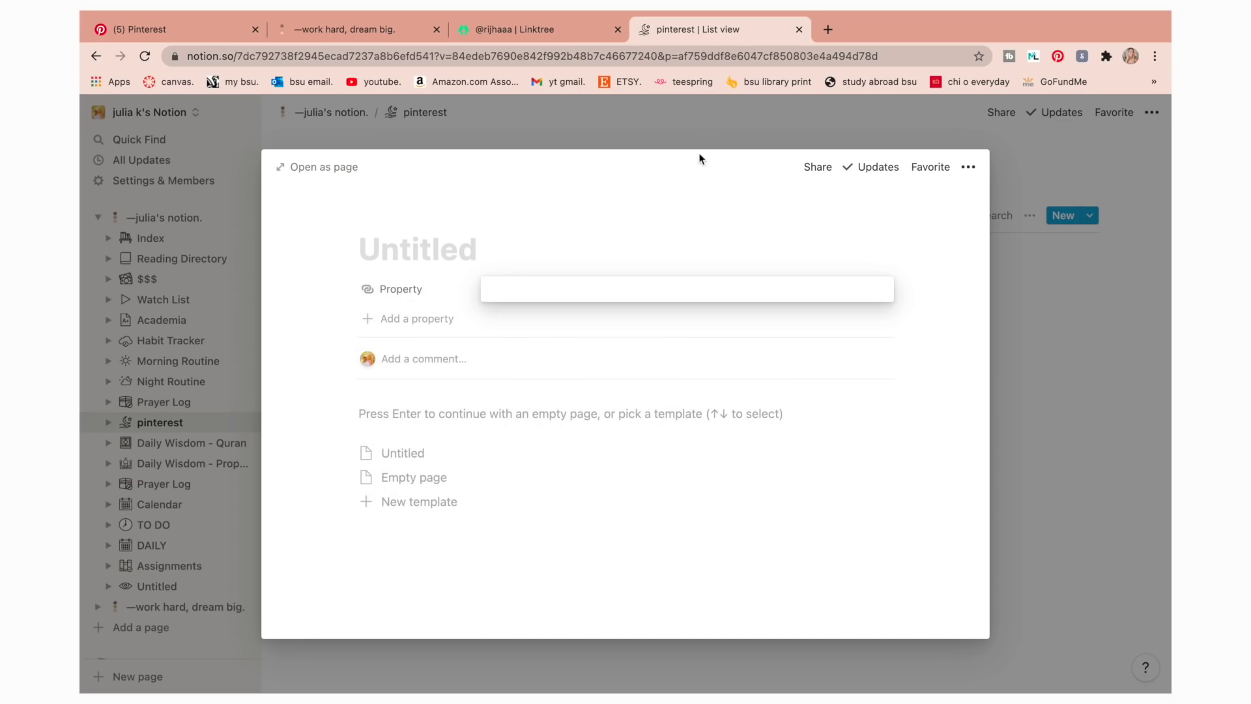
left_click(190, 26)
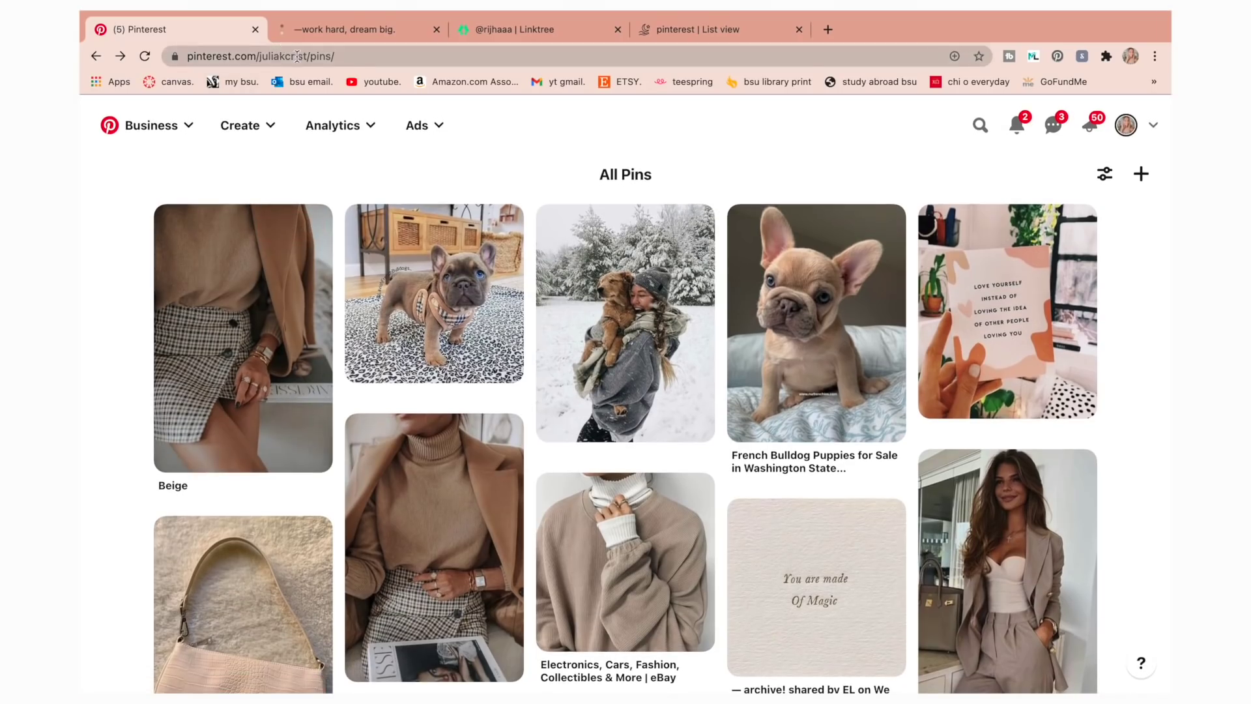
left_click(297, 56)
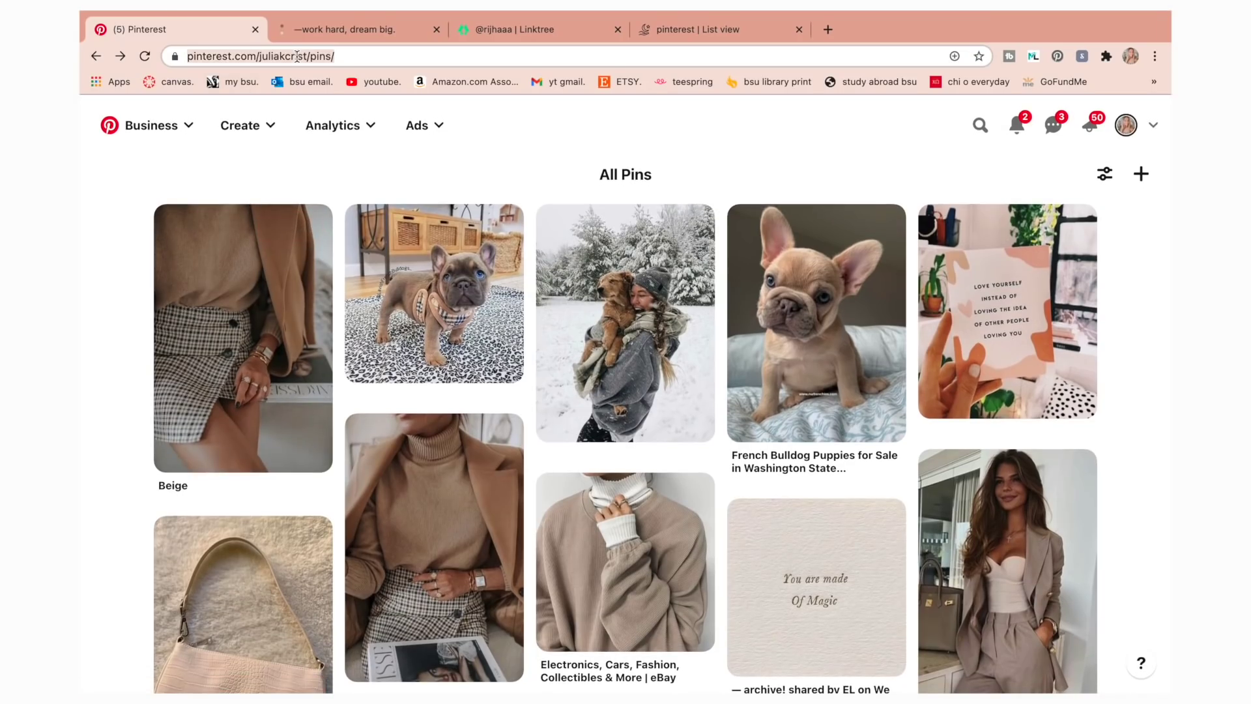
Paste the copied Pinterest profile URL into the 'pinterest link' entry's link property
key("ctrl+c")
left_click(726, 21)
key("ctrl+v")
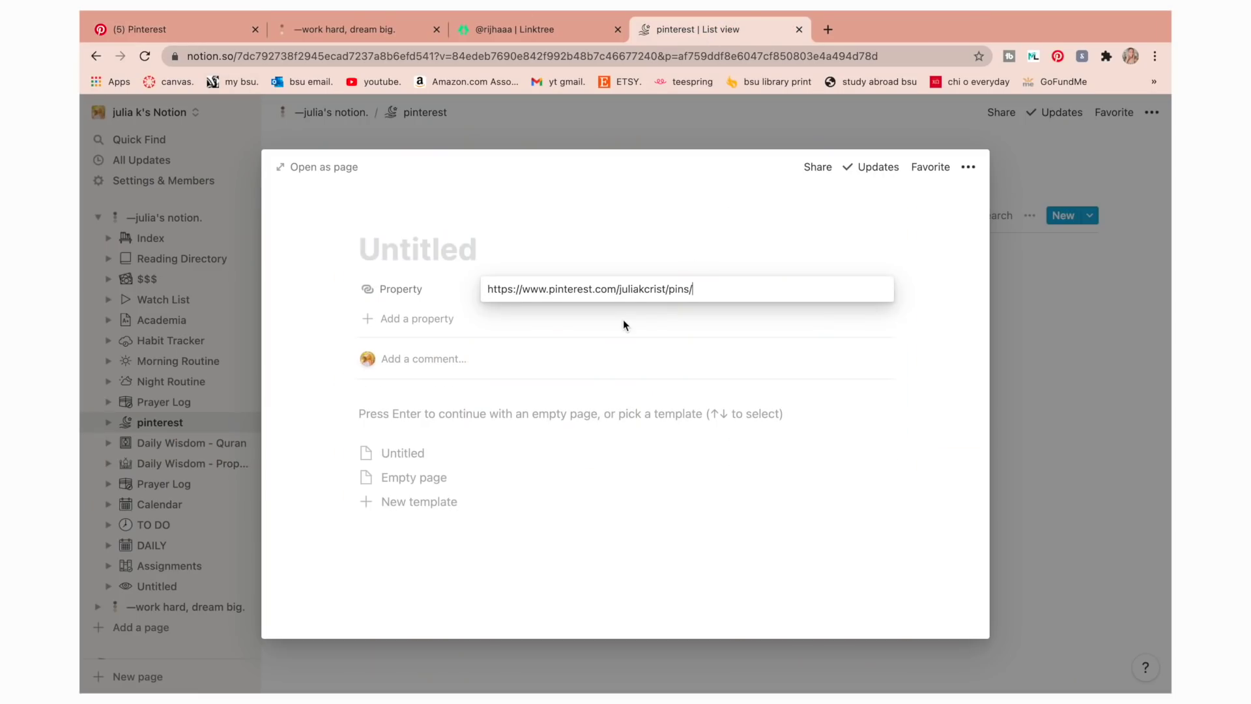
left_click(947, 300)
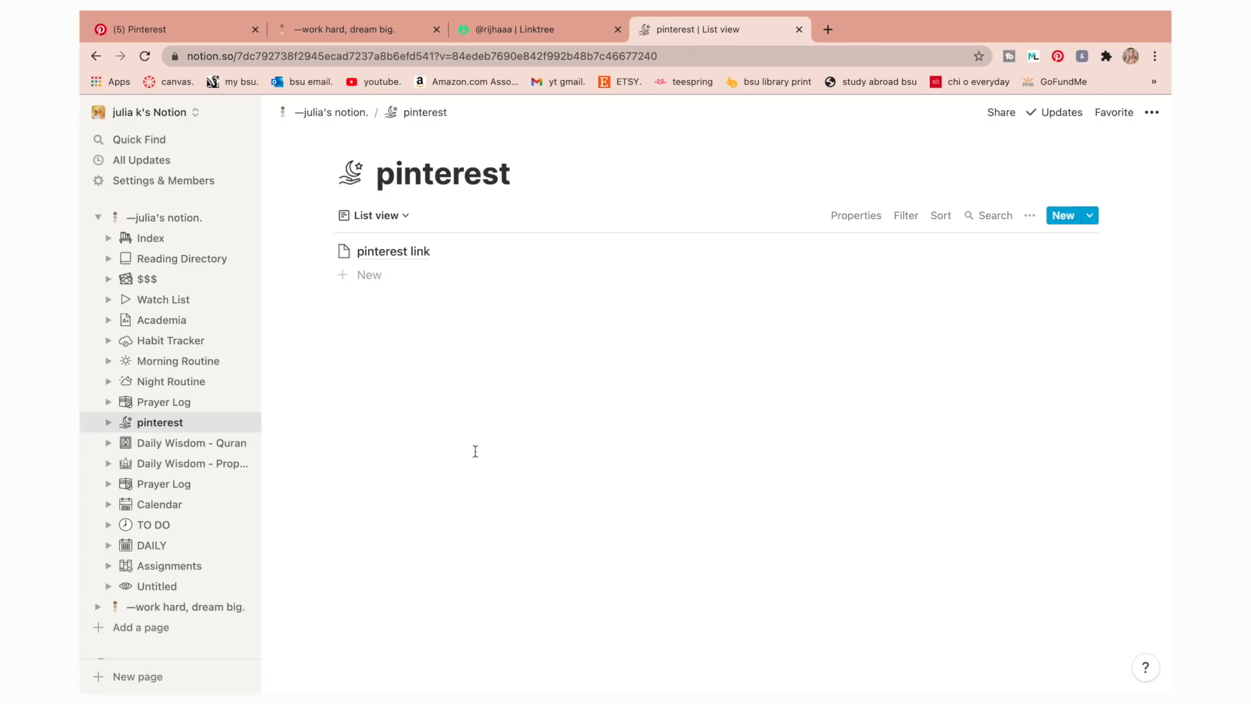
left_click(434, 253)
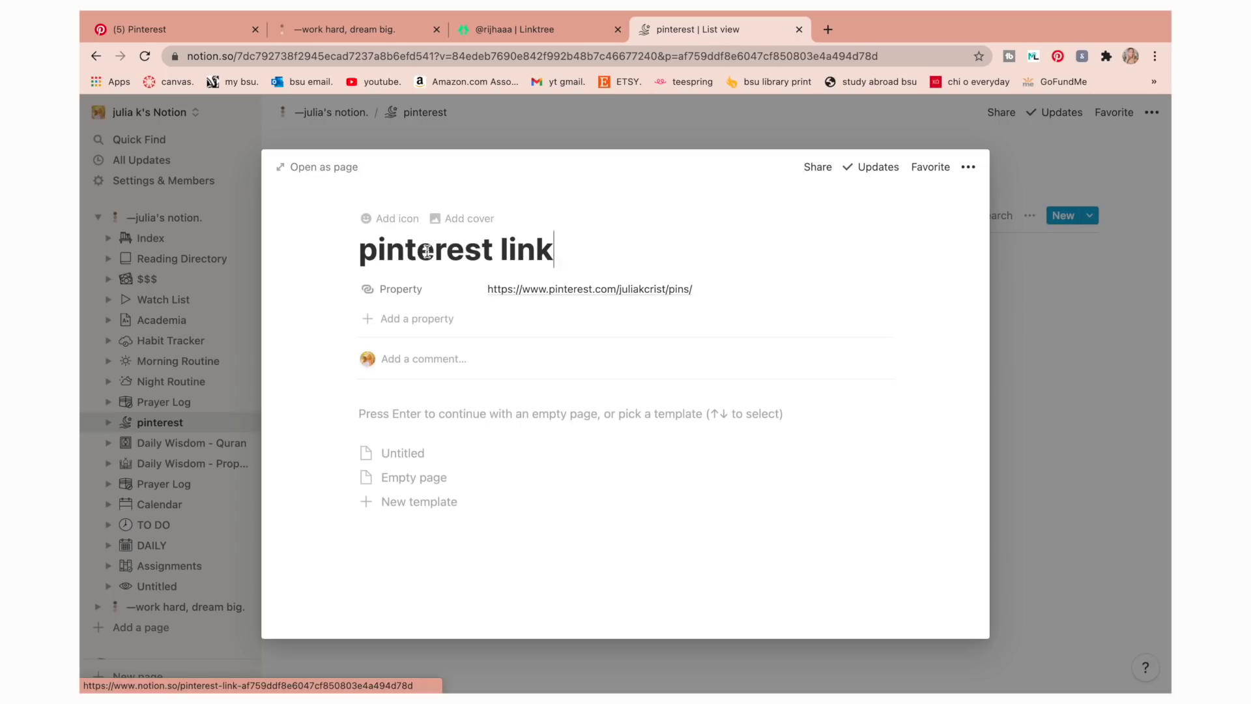
left_click(1042, 312)
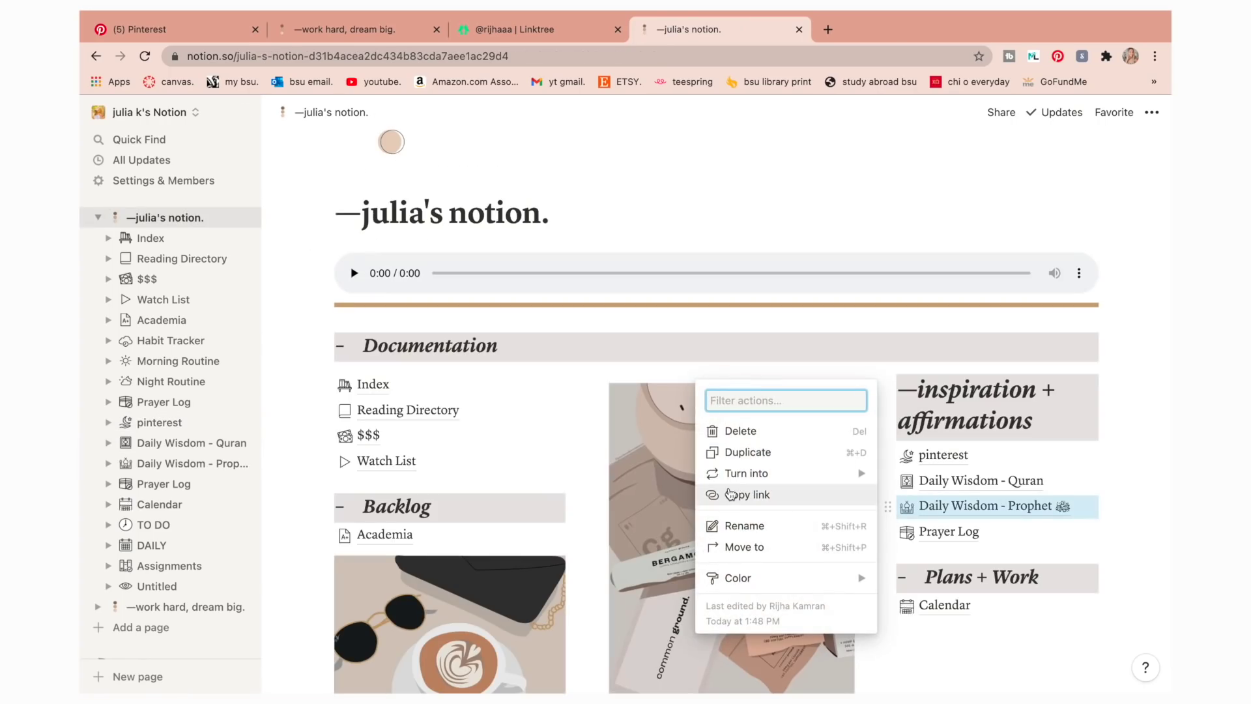
Delete the Daily Wisdom - Prophet link and clear the Backlog heading for retyping
left_click(736, 430)
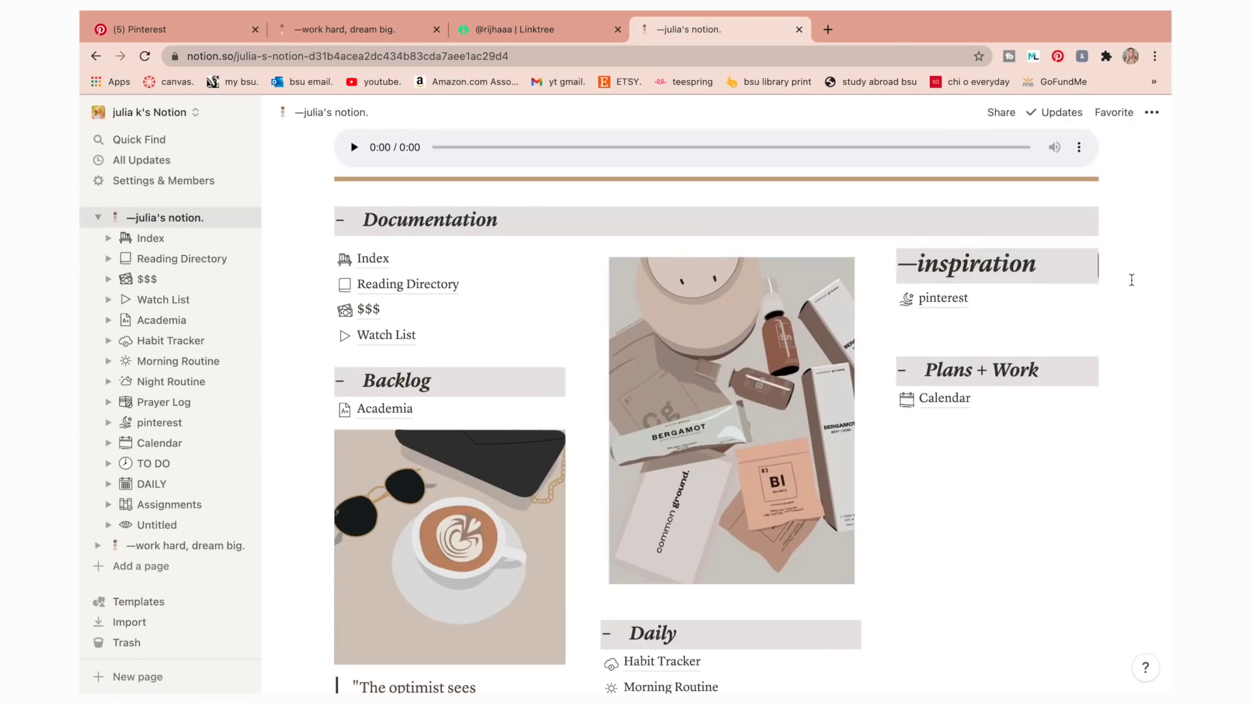
scroll(991, 385, "up", 2)
scroll(983, 578, "down", 2)
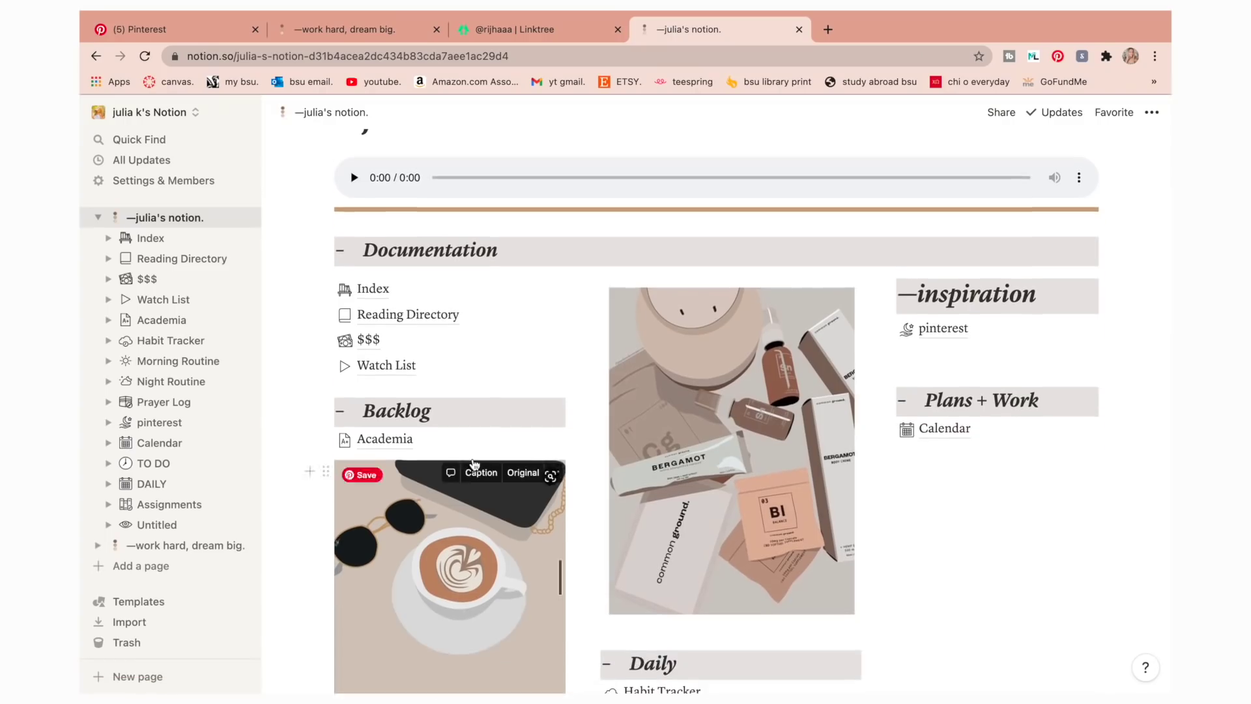
left_click(444, 416)
key("BackSpace")
key("BackSpace")
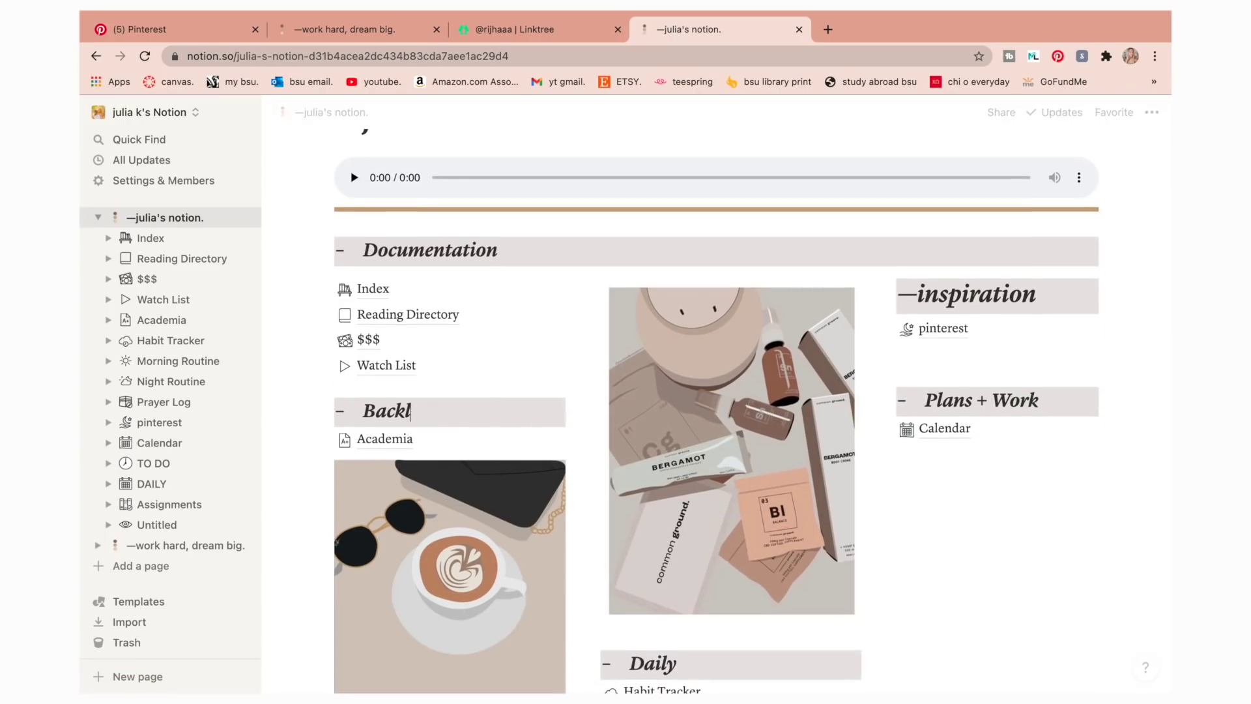
key("BackSpace")
key("BackSpace")
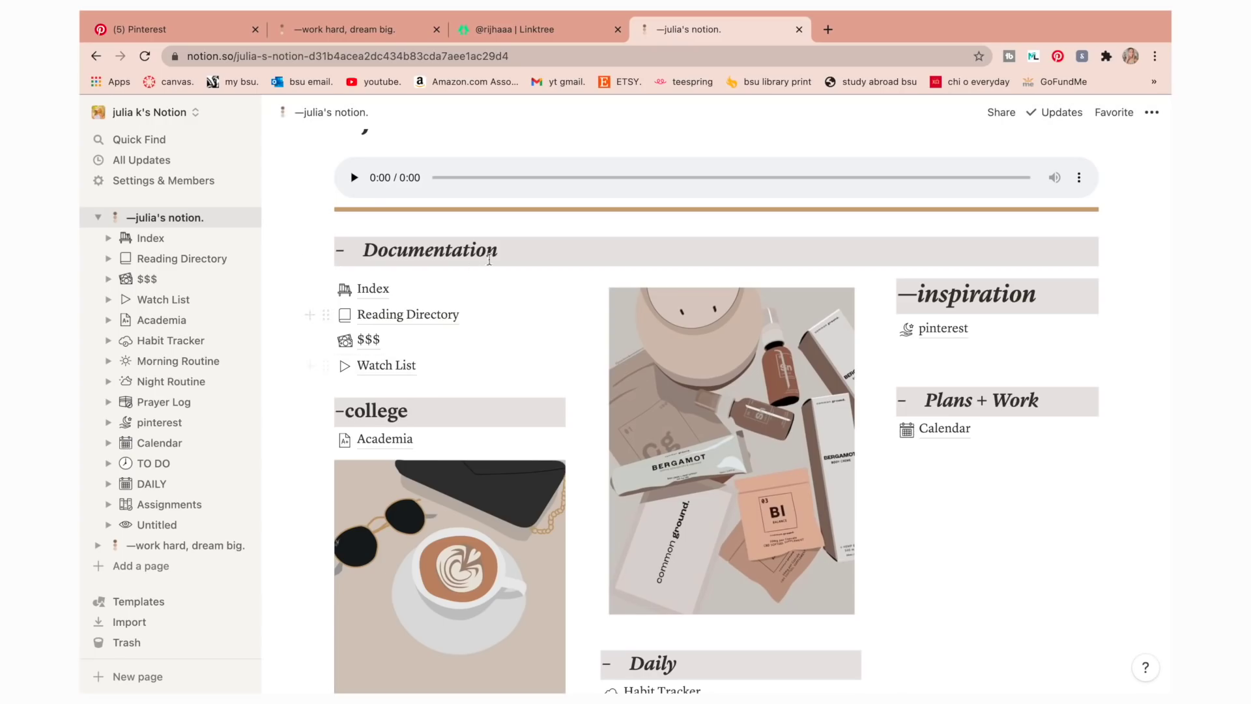
Rename the Documentation heading to '-documentation'
left_click_drag(498, 252, 415, 253)
left_click(386, 253)
key("BackSpace")
key("BackSpace")
key("BackSpace")
key("BackSpace")
key("BackSpace")
type("-d")
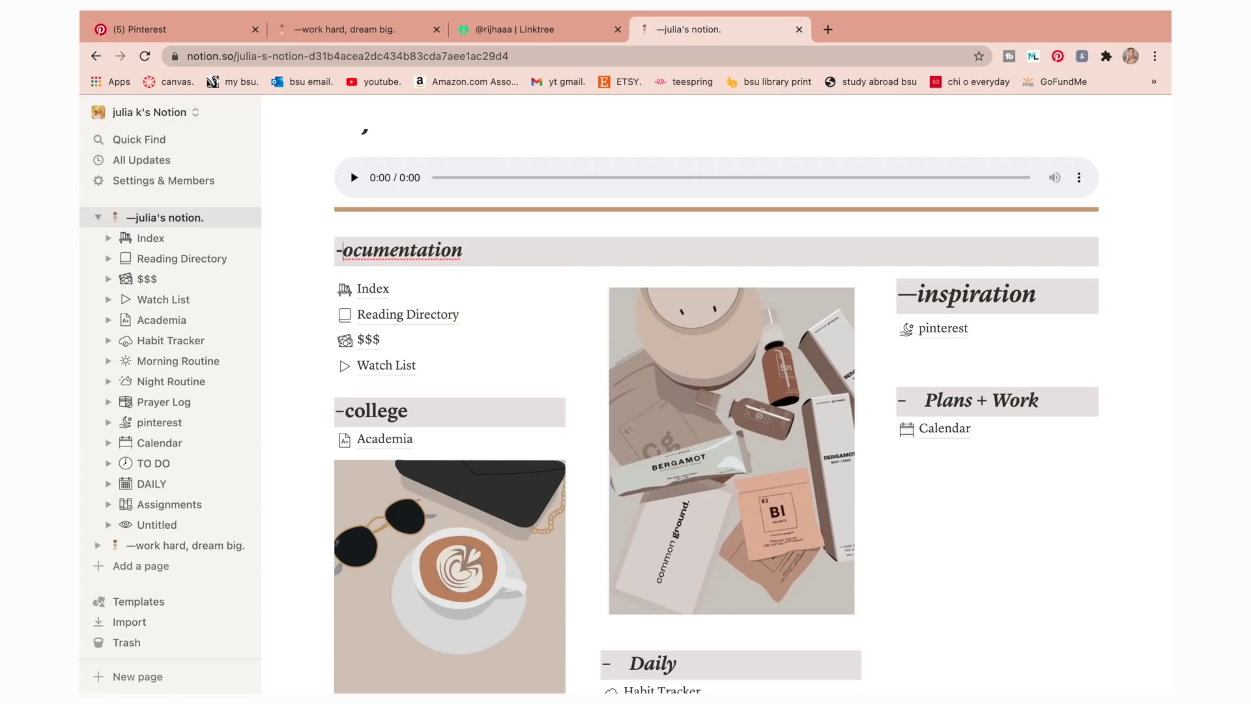
left_click(939, 453)
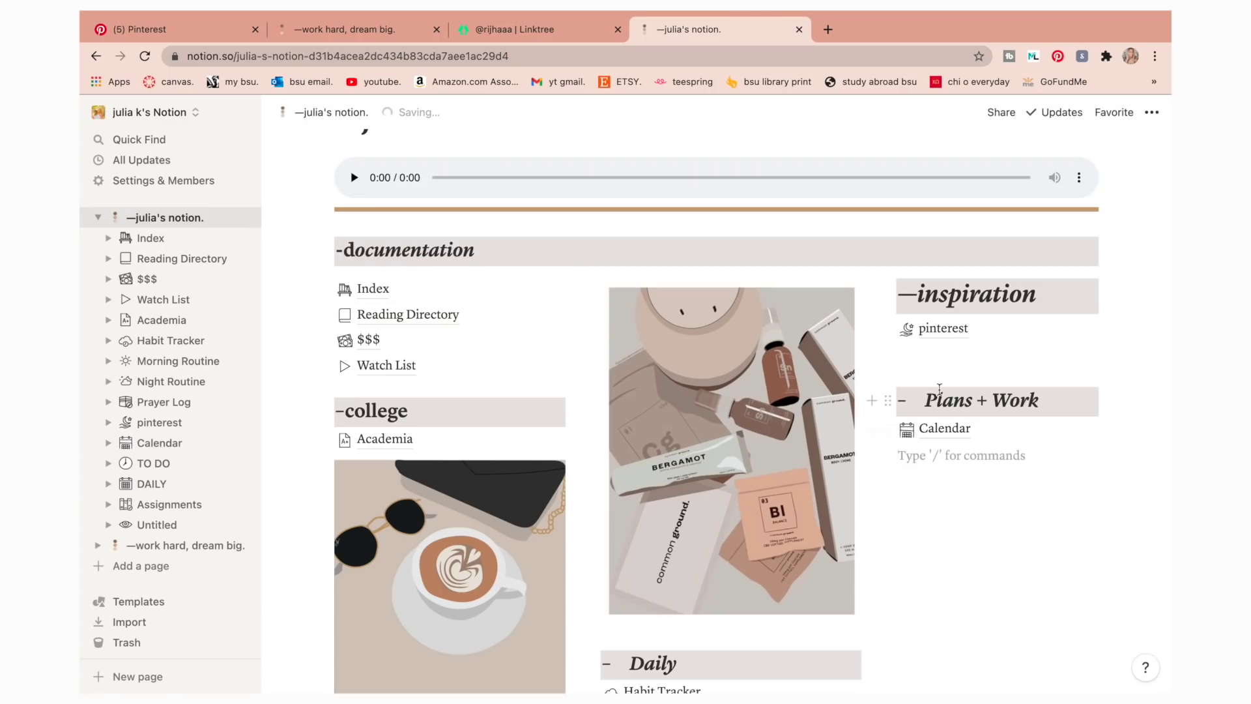
Rename the Plans + Work heading to '-plans + work'
left_click(935, 400)
key("BackSpace")
key("BackSpace")
key("BackSpace")
key("BackSpace")
type("-p")
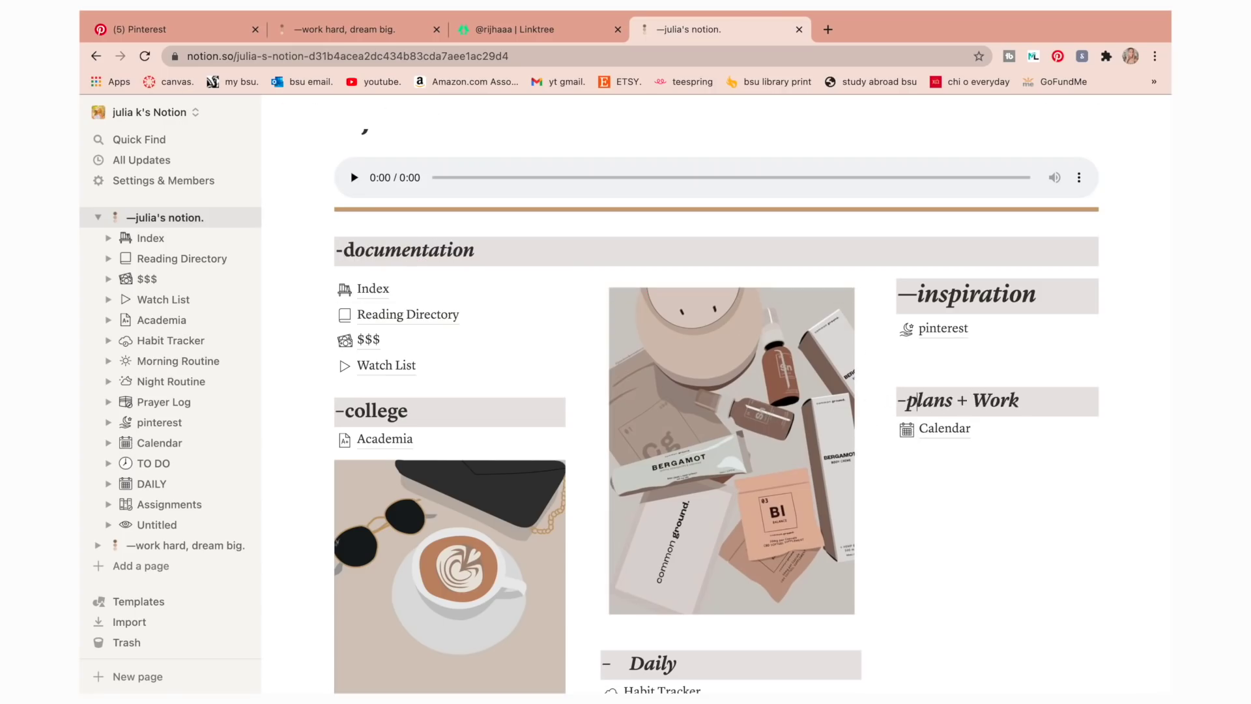
left_click(992, 403)
key("BackSpace")
type("w")
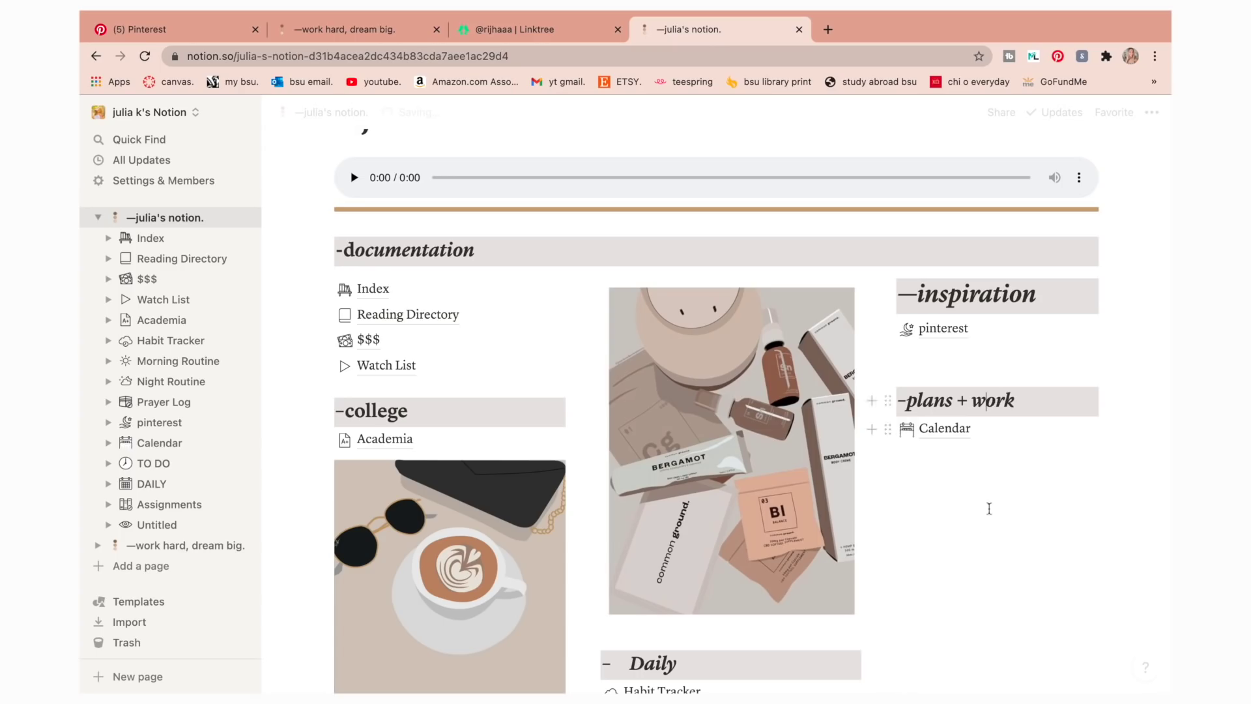
left_click(977, 571)
scroll(978, 572, "down", 2)
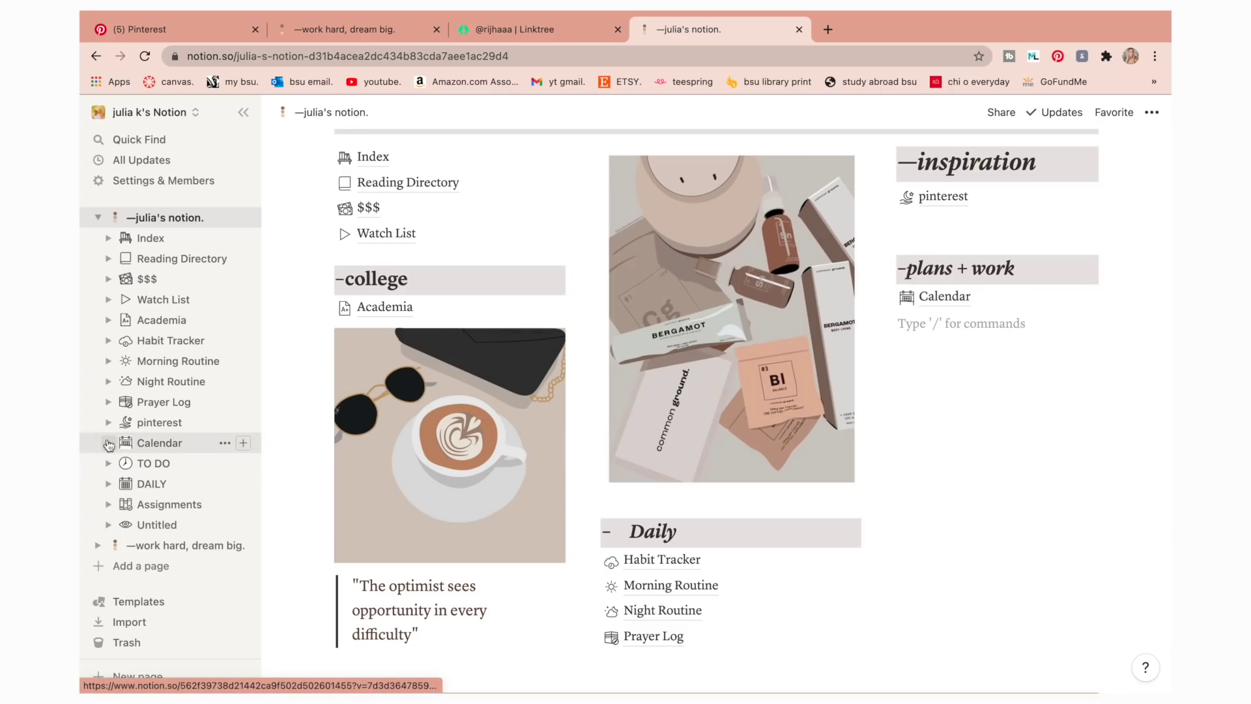
left_click(225, 443)
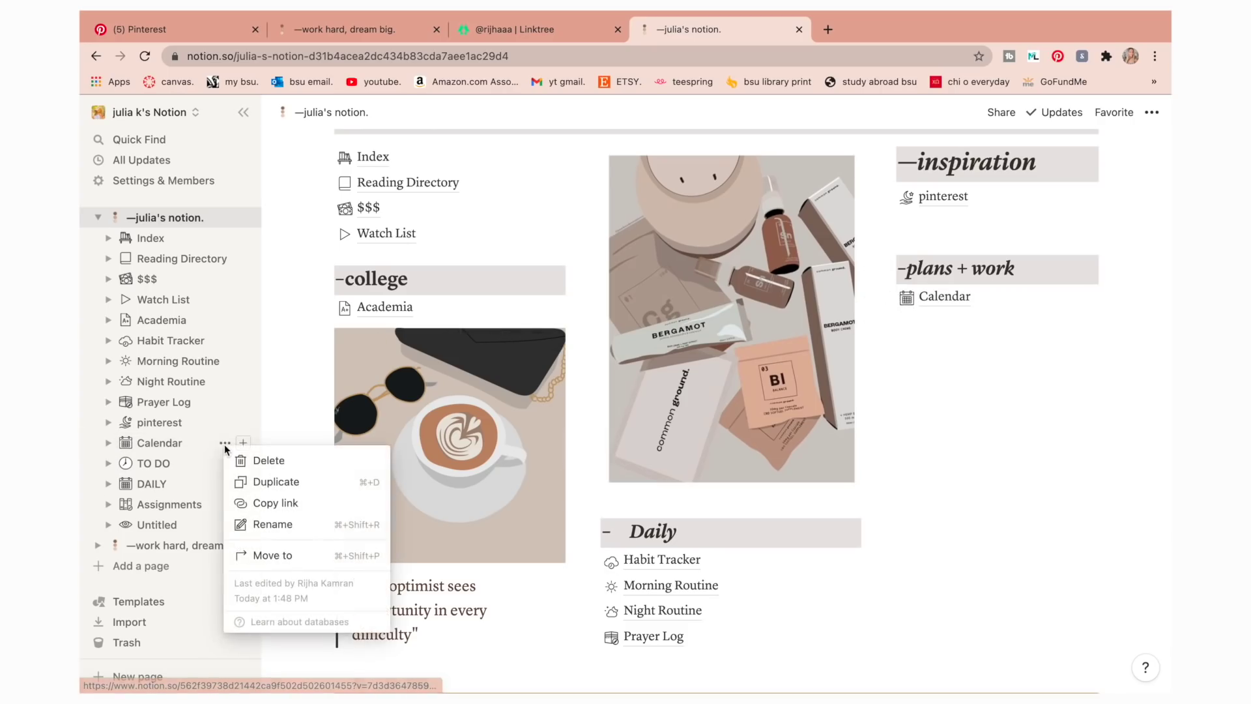
Duplicate the Calendar page and retitle the copy 'Content Calendar'
left_click(258, 479)
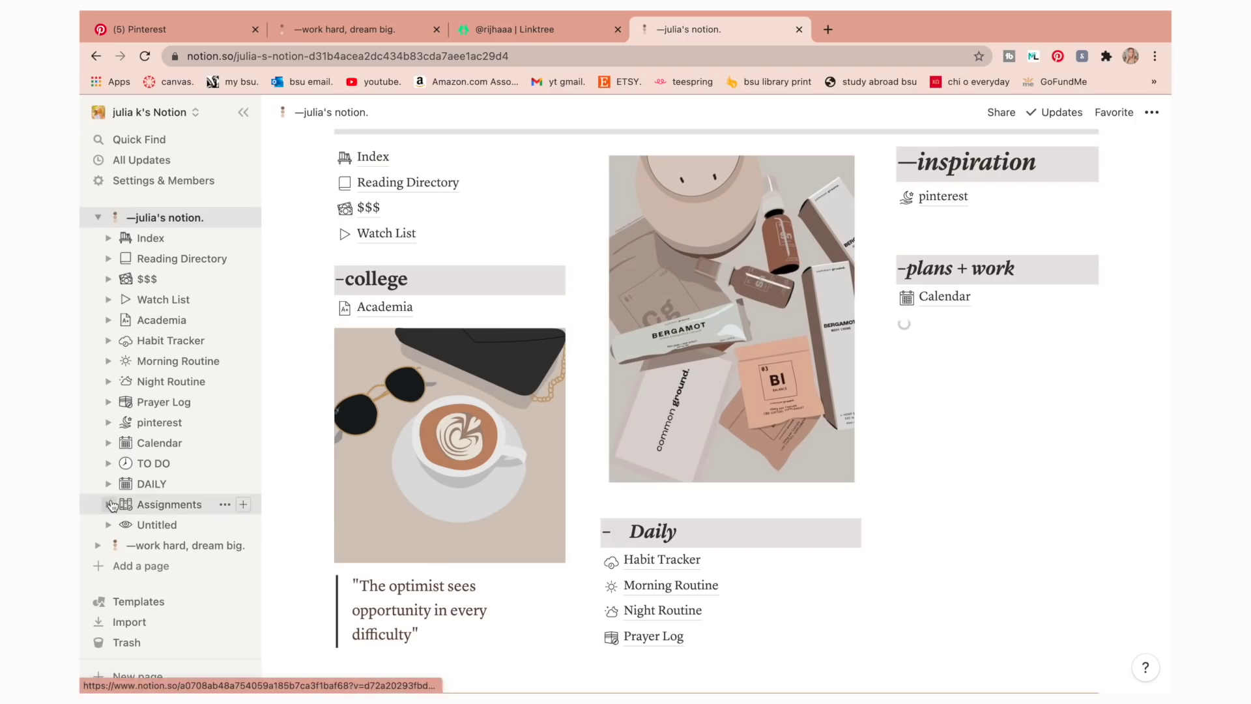
left_click(165, 464)
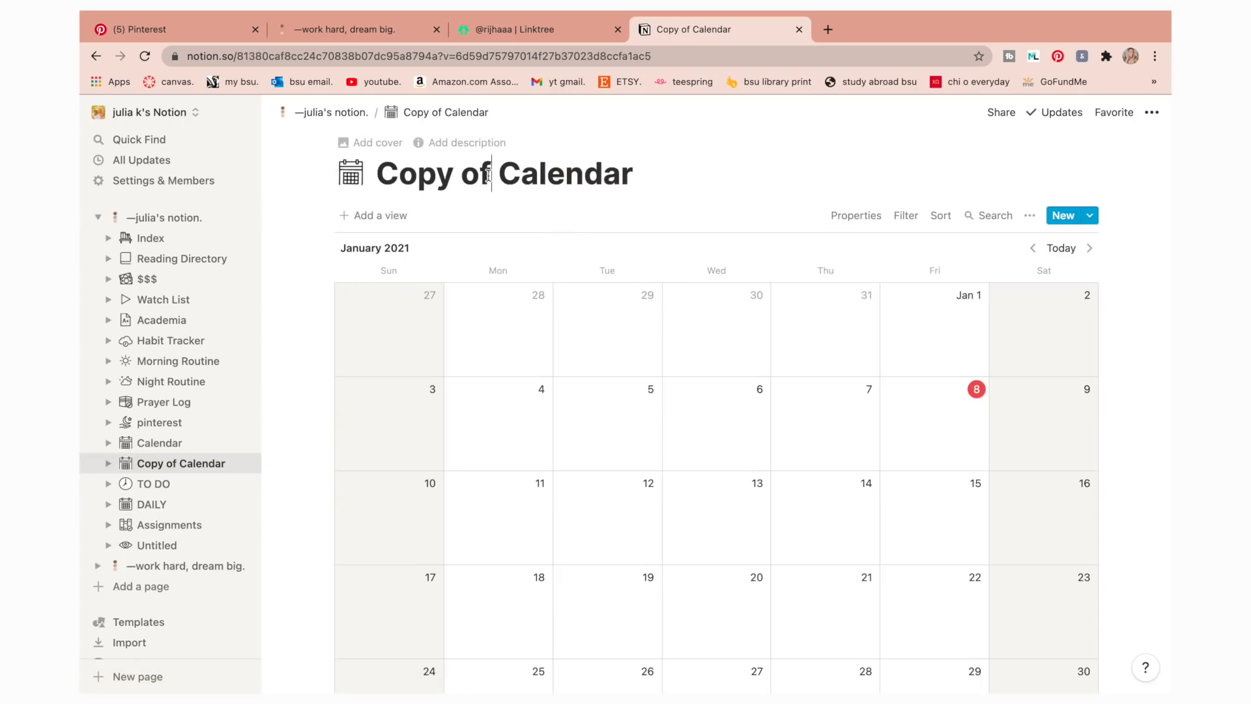
key("BackSpace")
key("BackSpace")
key("BackSpace")
key("BackSpace")
key("BackSpace")
key("BackSpace")
key("BackSpace")
type("C")
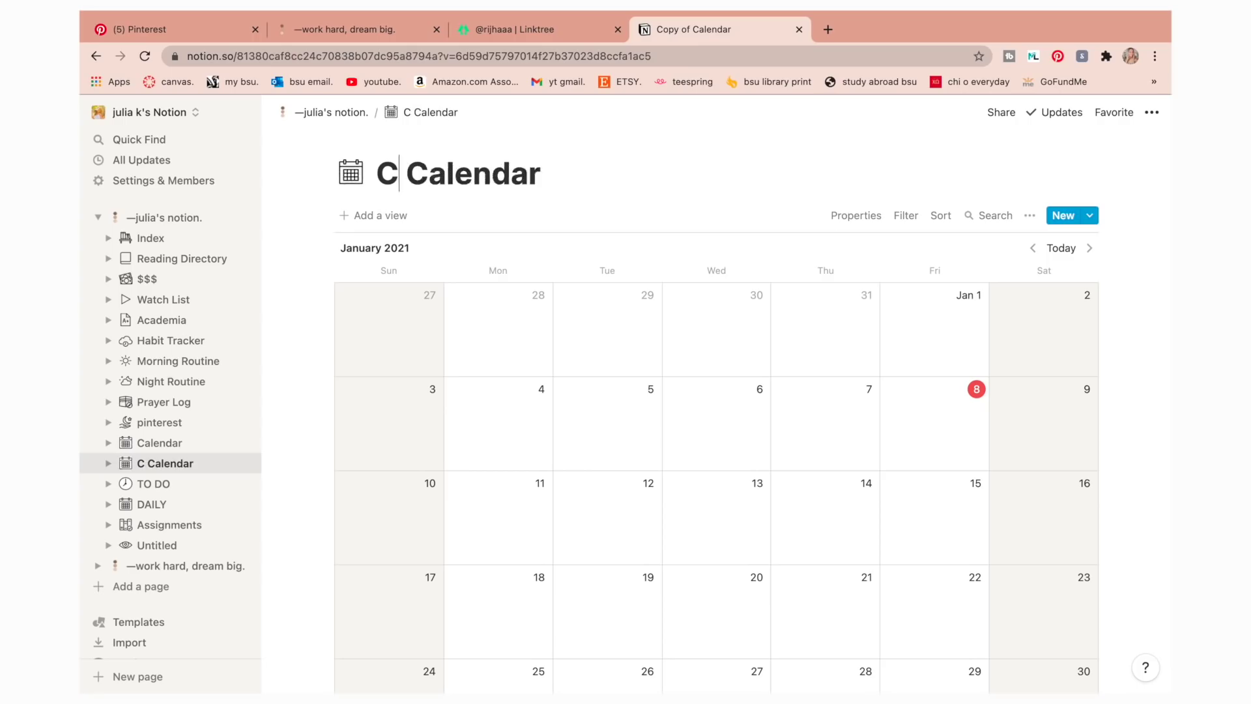
type("ontent")
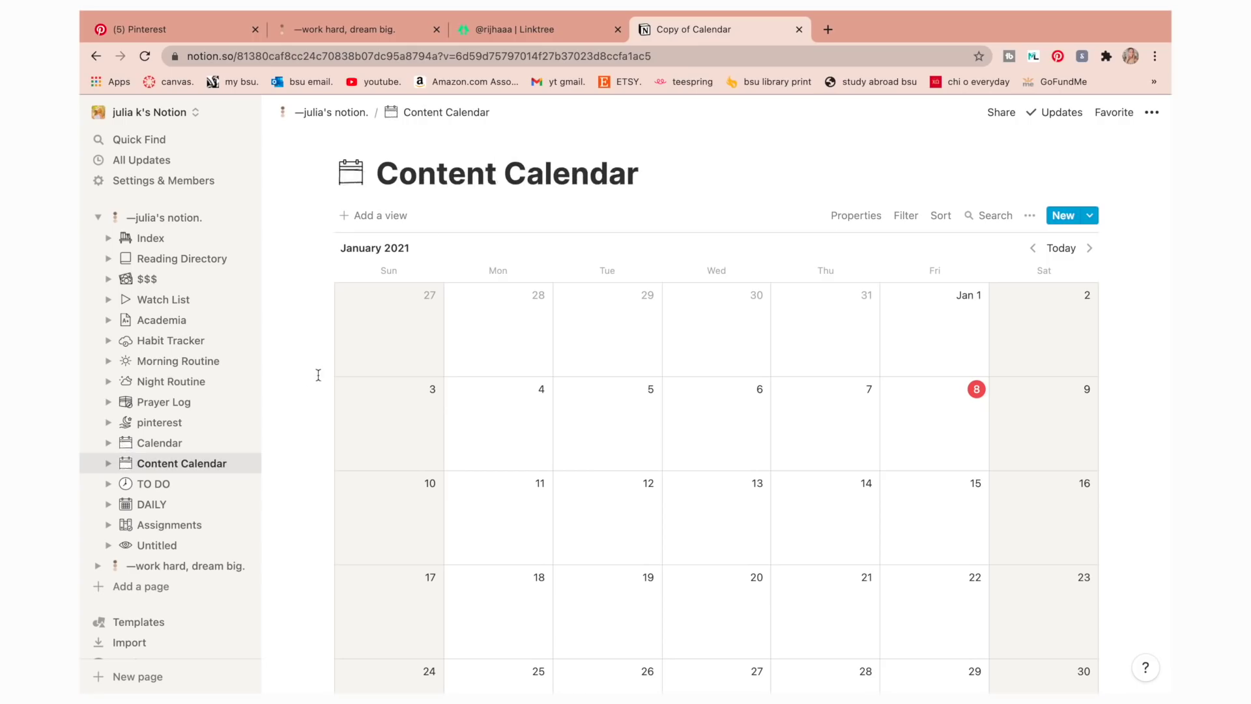
scroll(1146, 316, "down", 2)
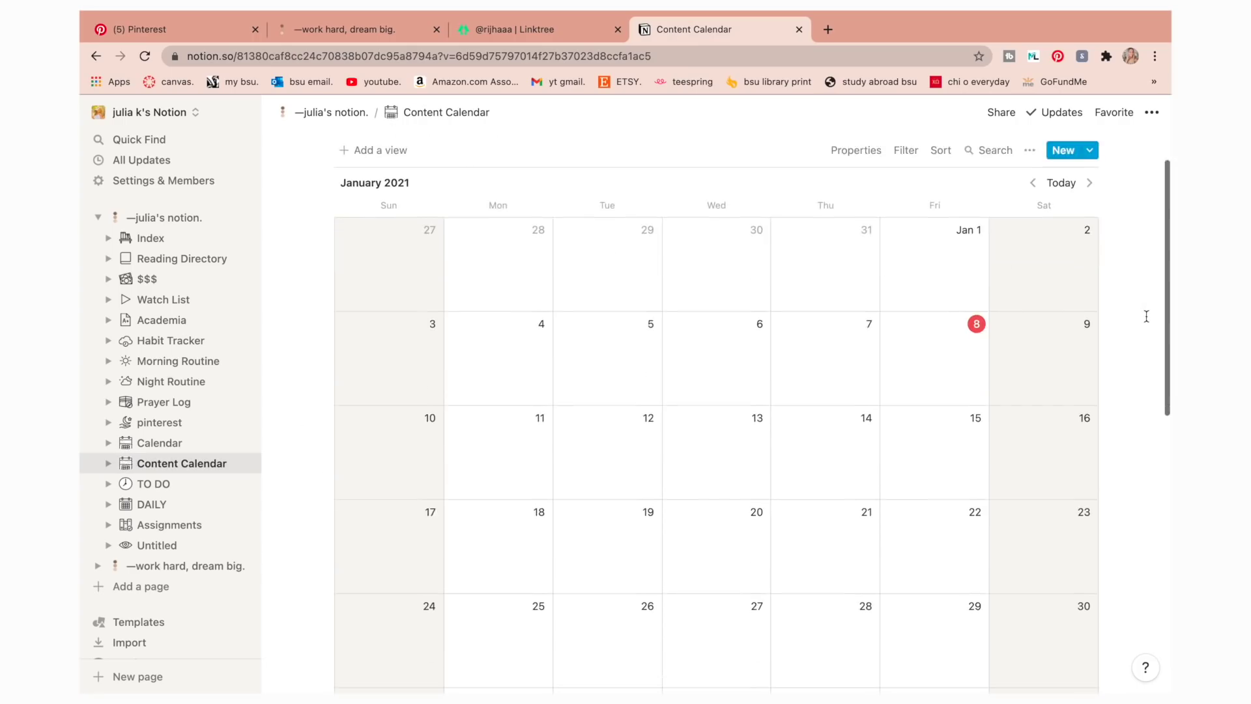
scroll(899, 364, "up", 2)
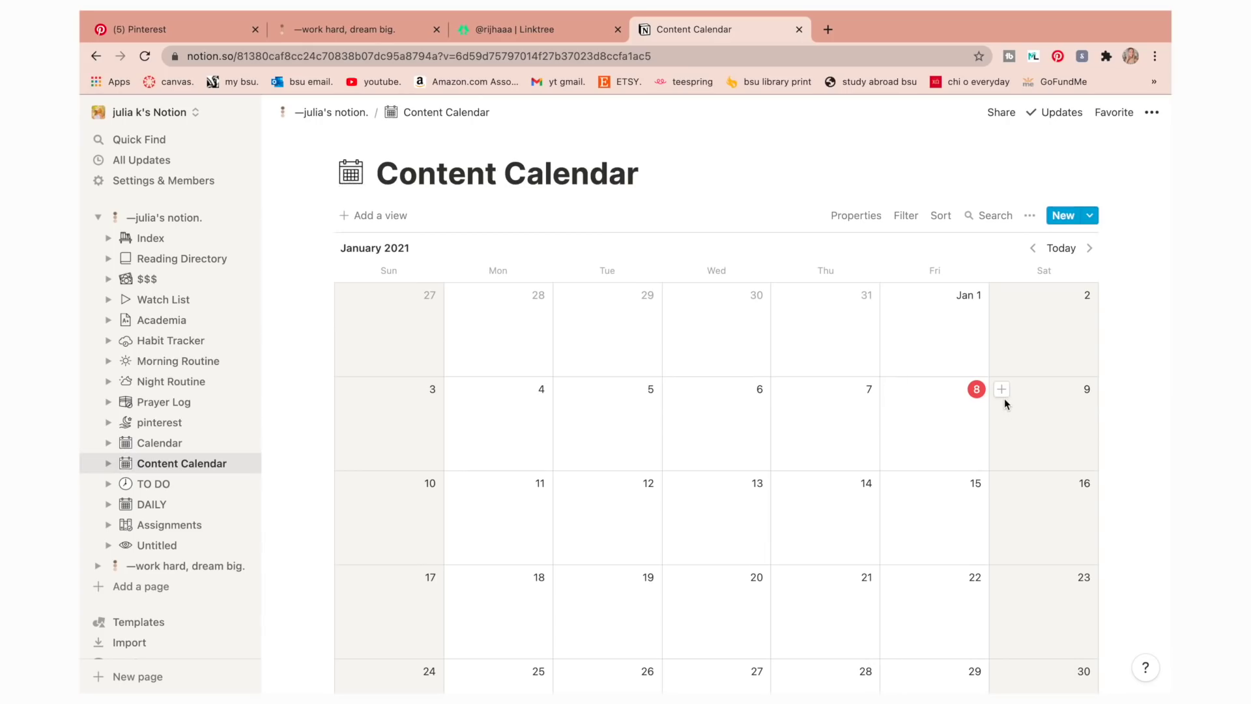
Add a 'YT VIDEO' entry on January 9 tagged 'how to use notion'
left_click(1001, 389)
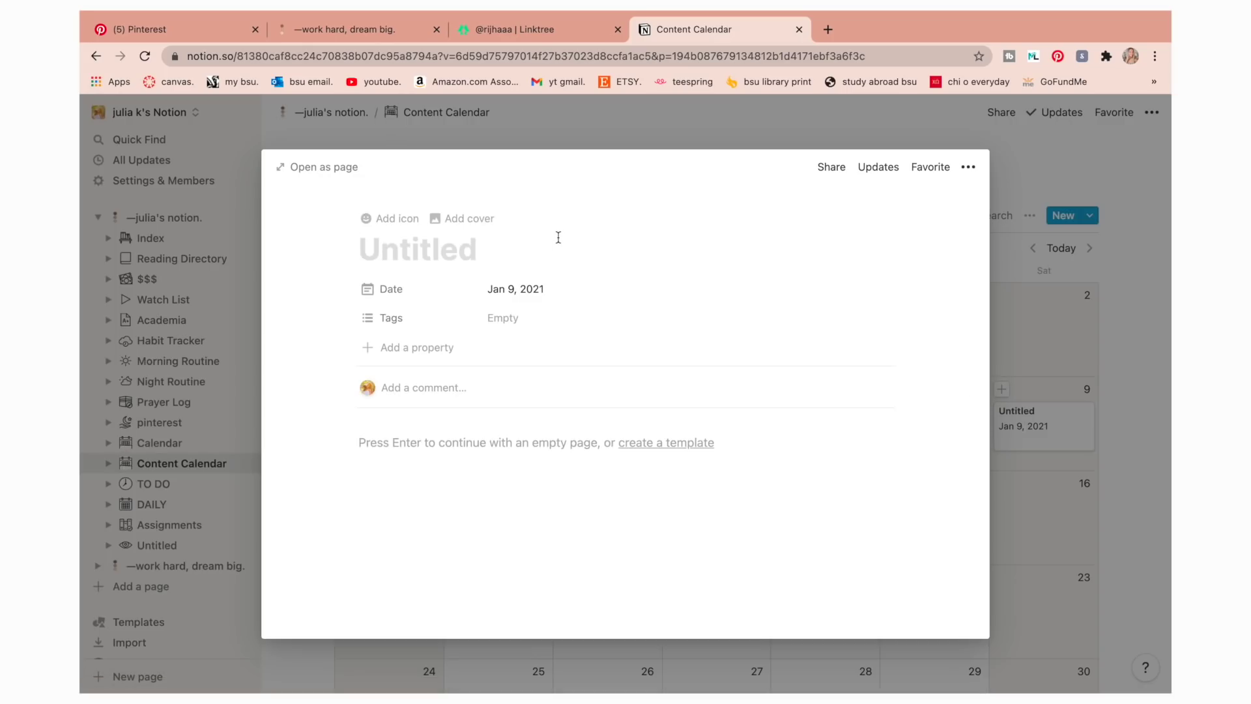
type("YT I")
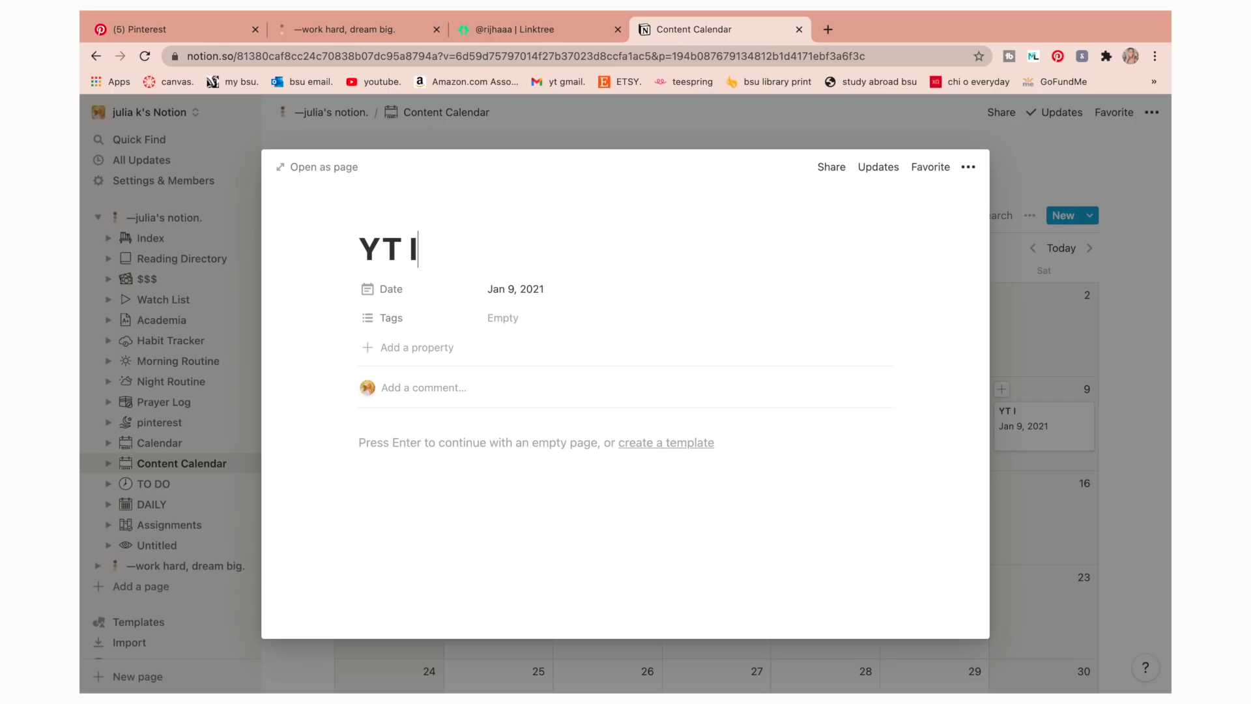
type("DE")
key("BackSpace")
key("BackSpace")
key("BackSpace")
type("VIDEO")
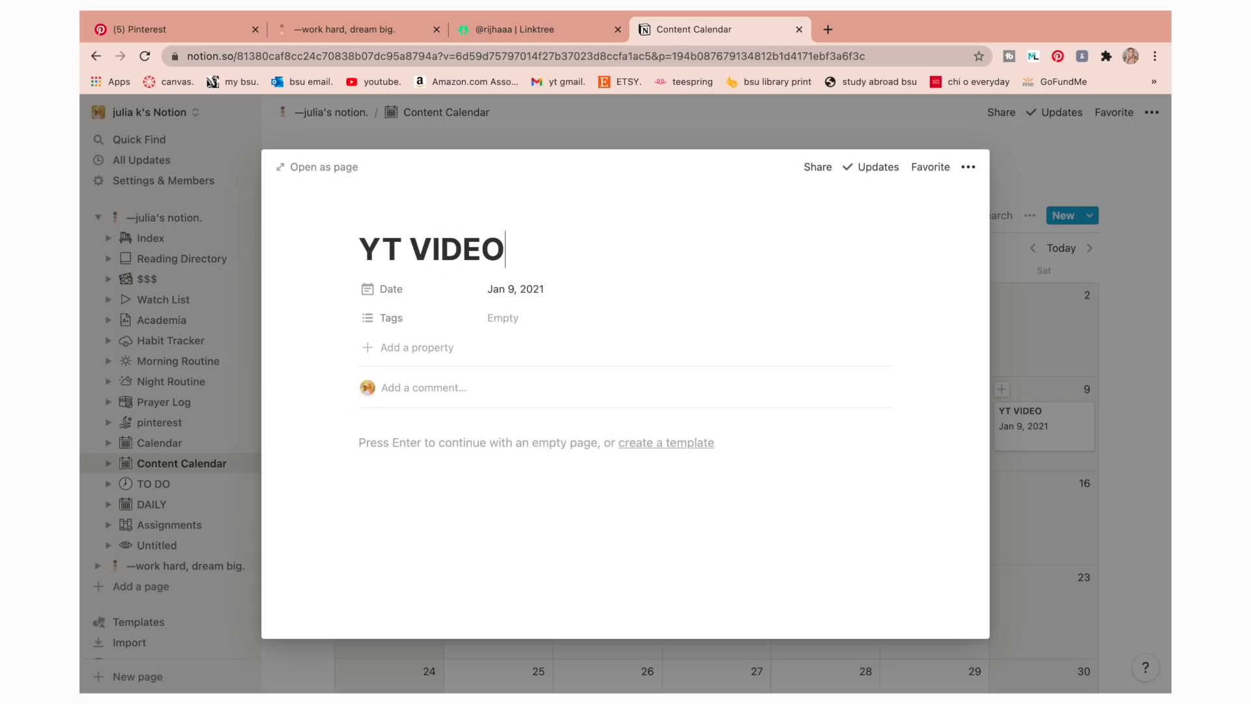
left_click(497, 318)
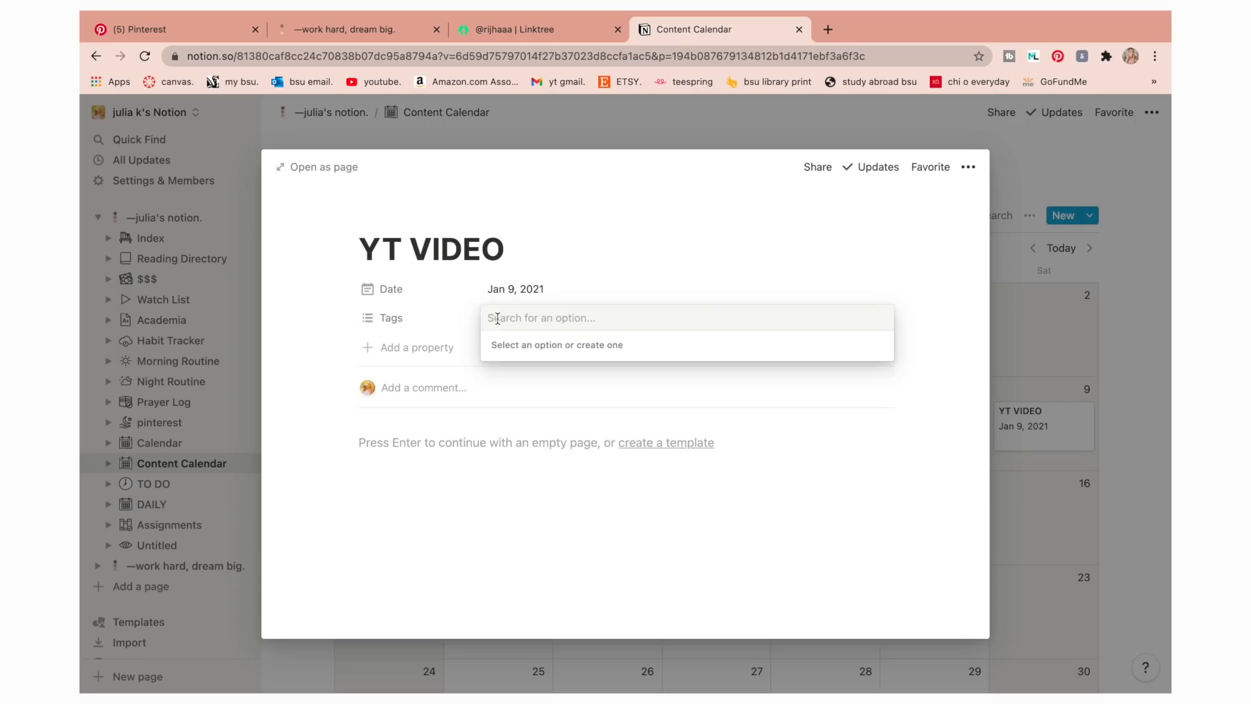
type("how")
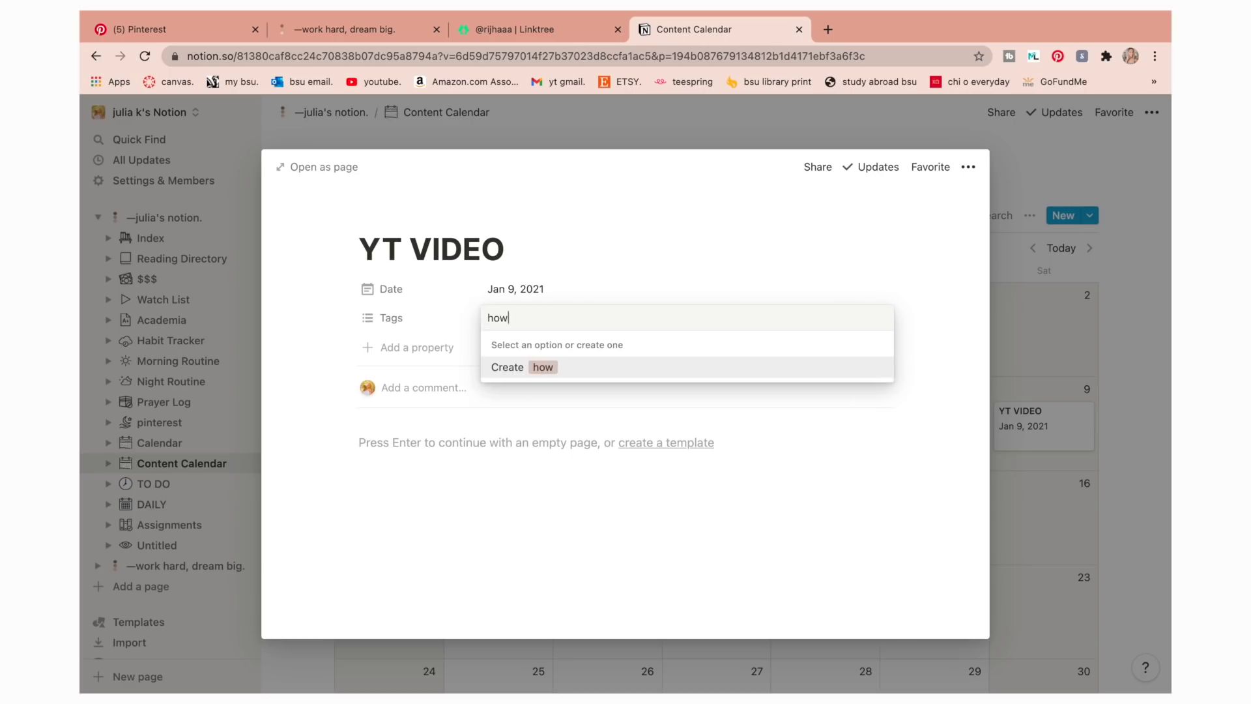
type(" to use notion")
key("Return")
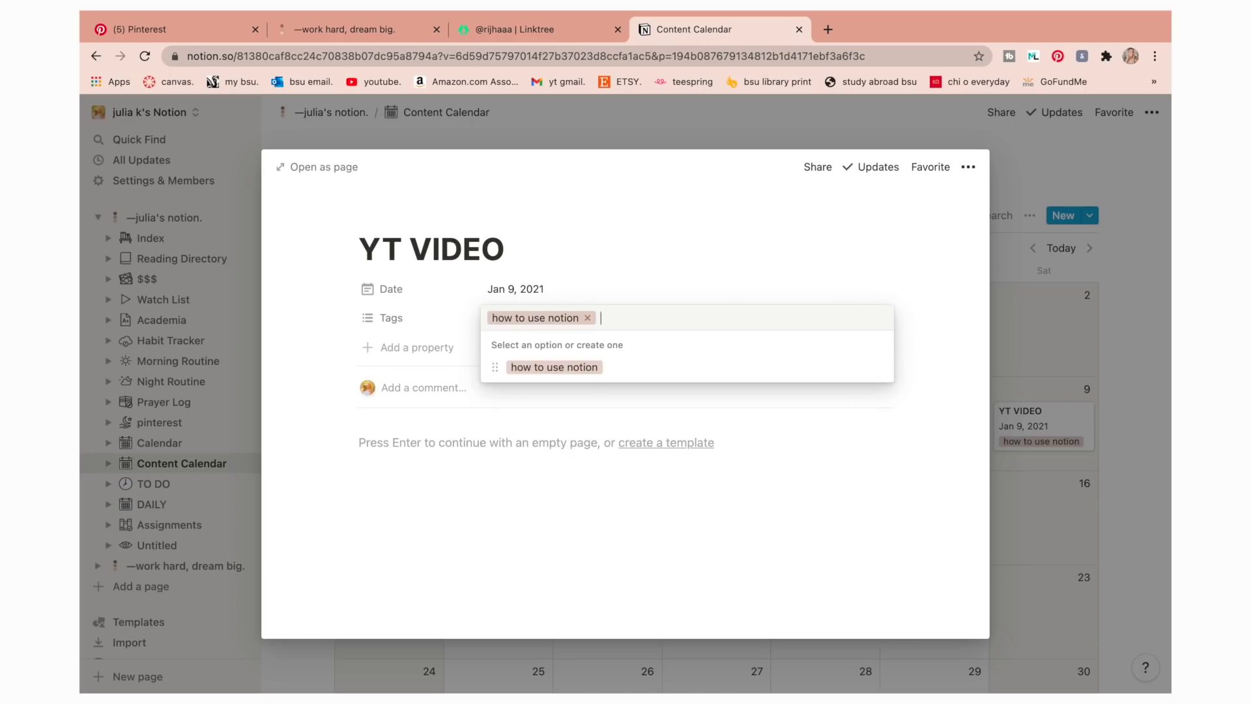
left_click(877, 374)
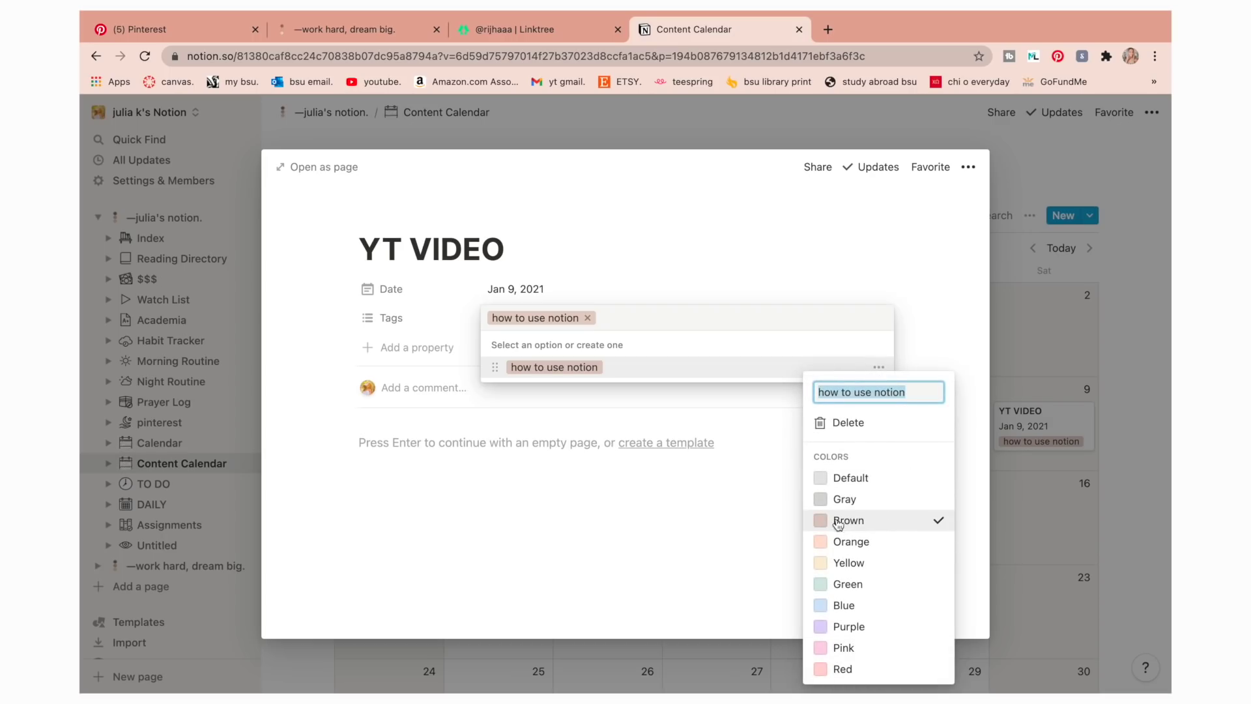
key("Escape")
key("Escape")
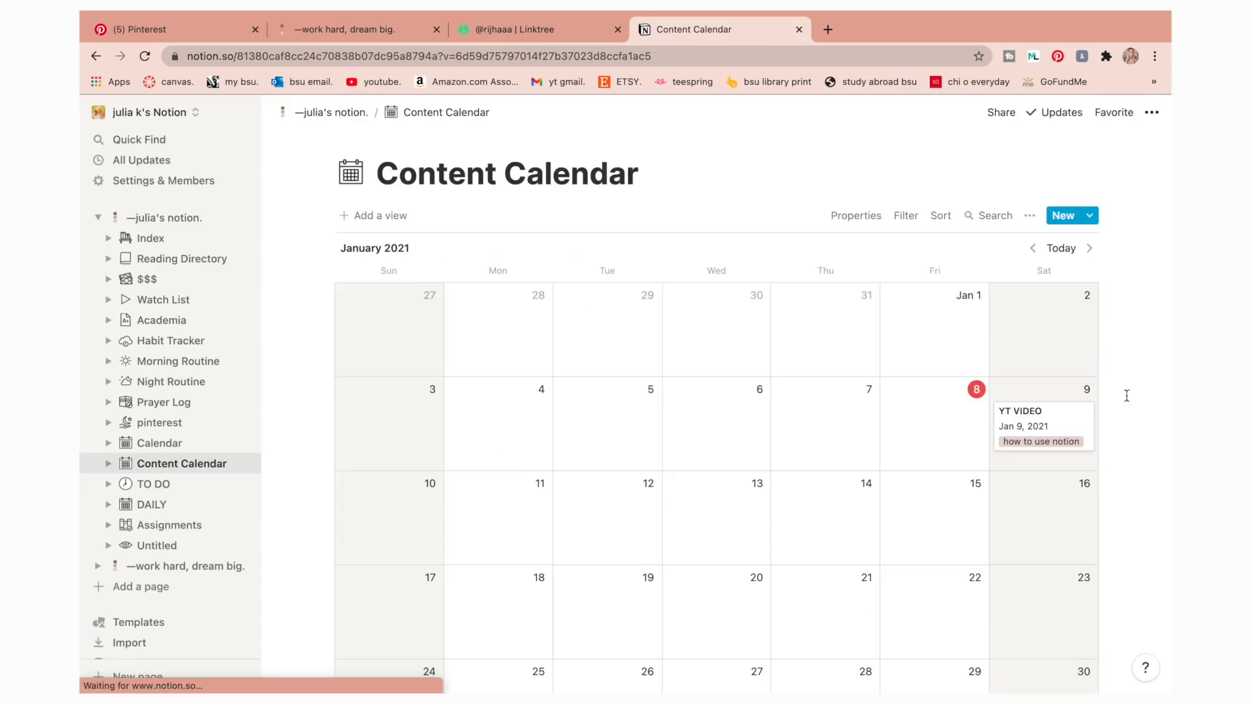
Add an 'IG REEL:' entry on January 9 with a new gray 'notion tour' tag
left_click(1001, 390)
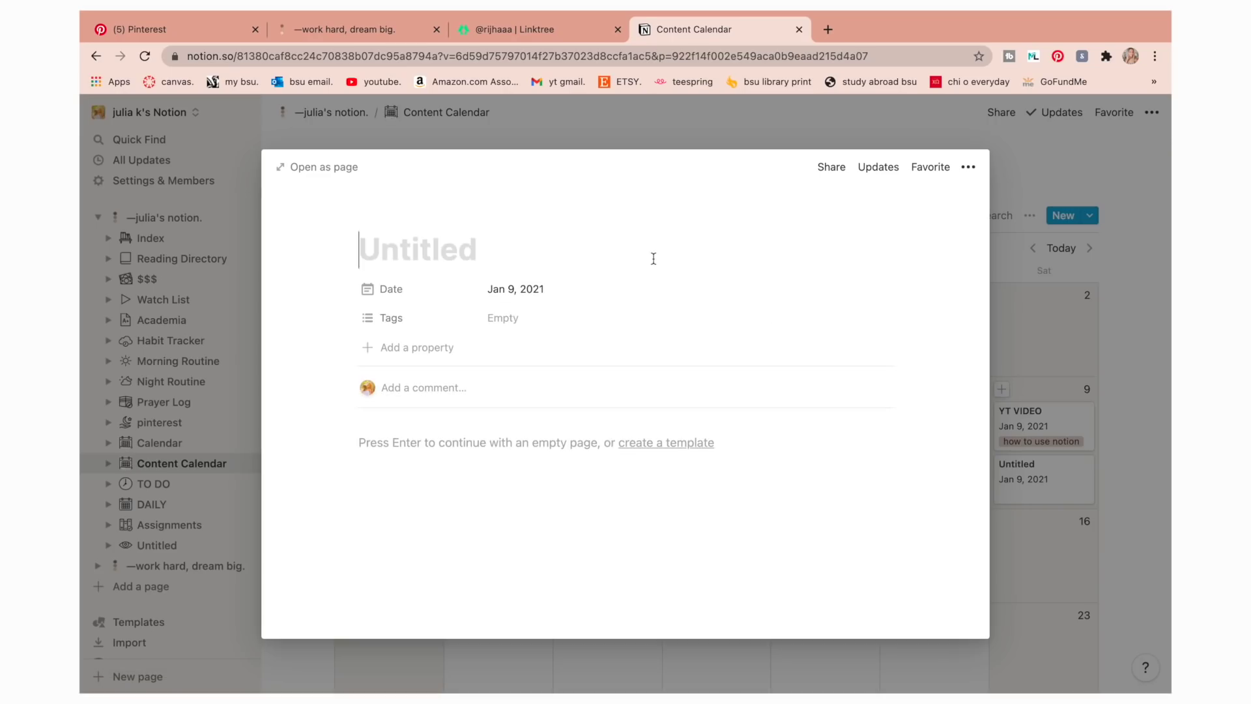
type("IG REEL:")
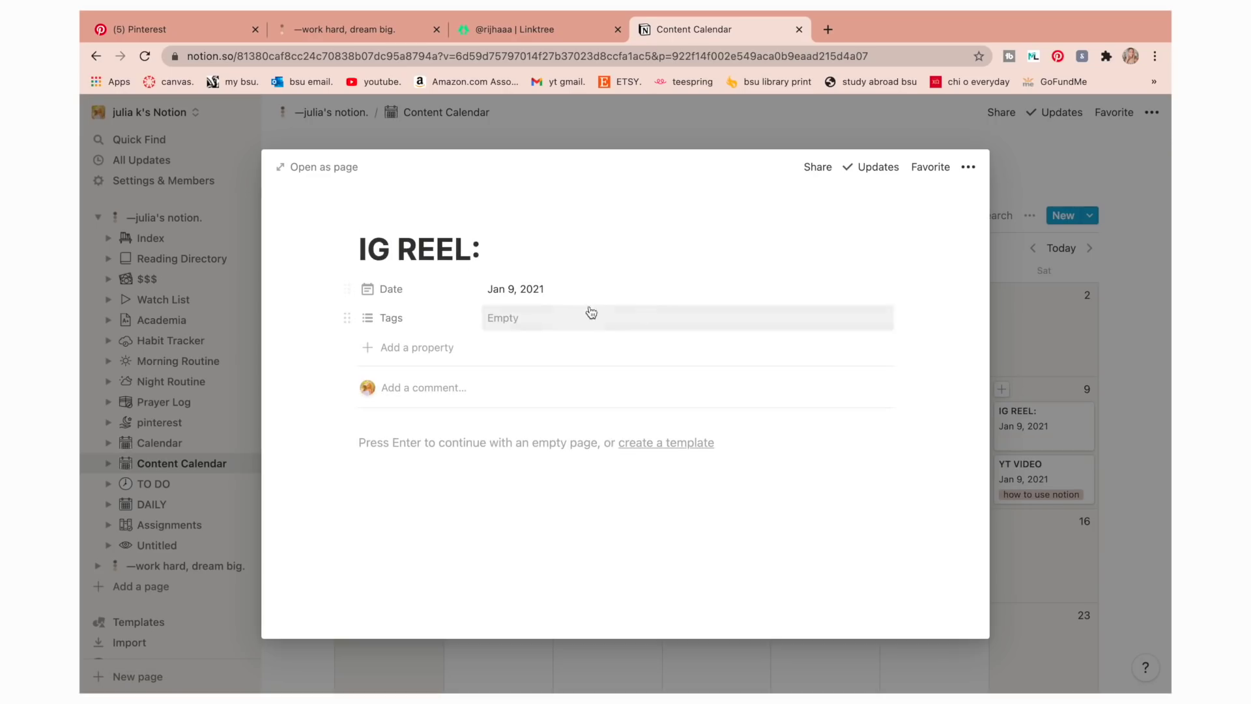
left_click(587, 311)
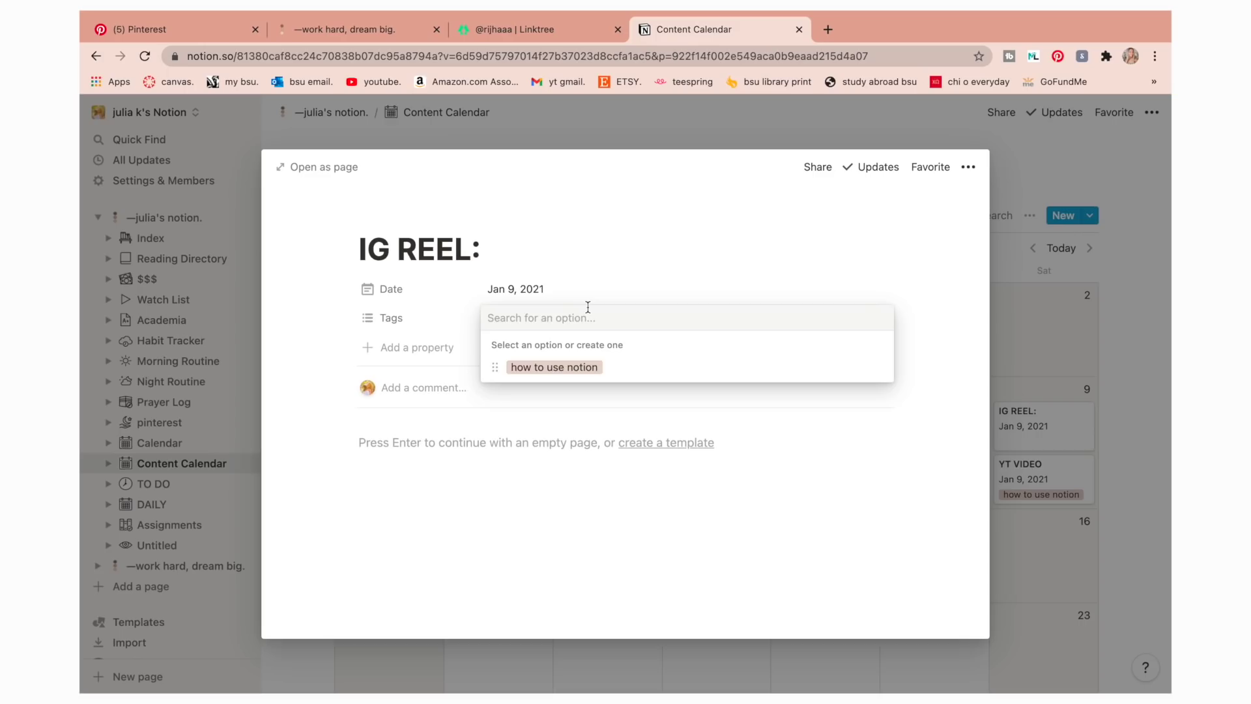
type("ni")
key("BackSpace")
type("o")
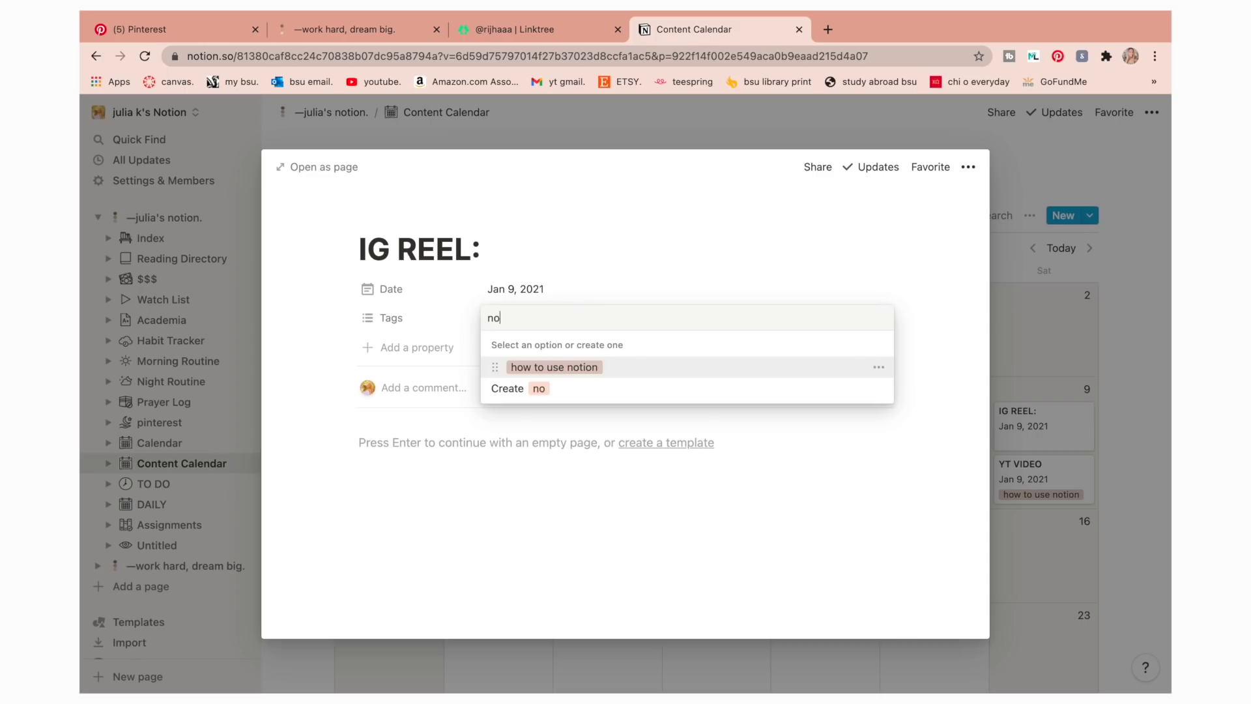
type("tion tour")
key("Return")
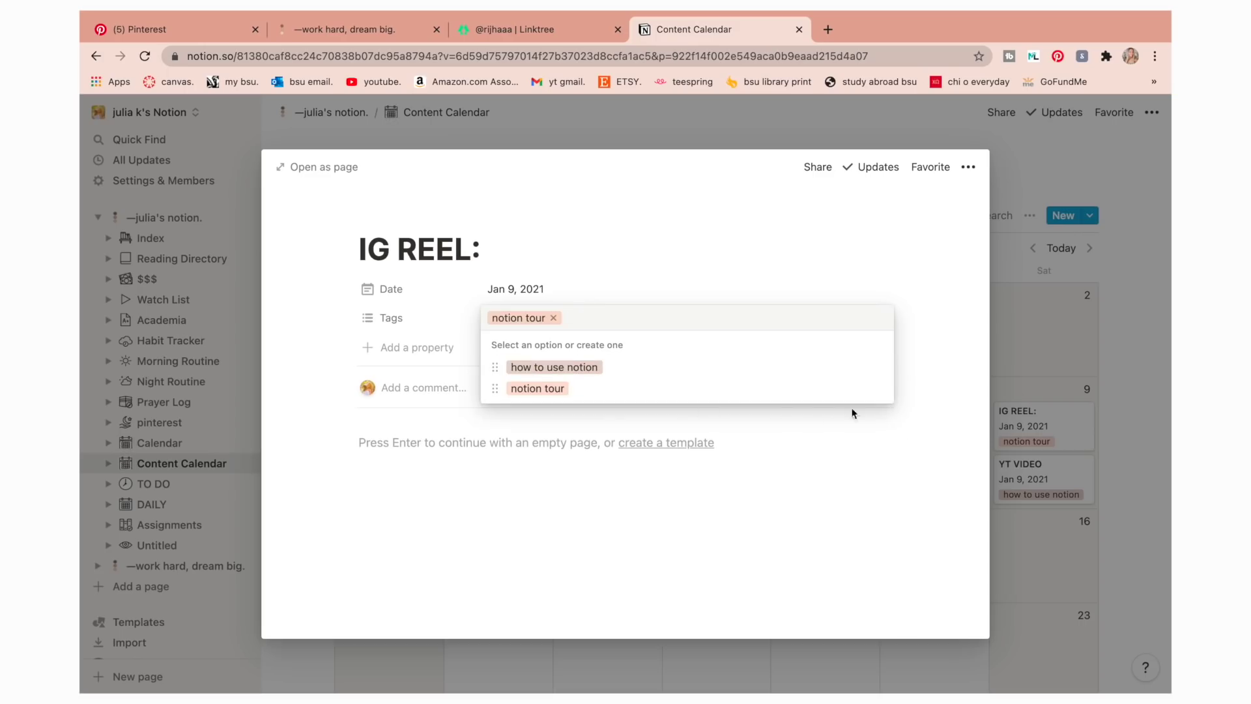
left_click(880, 388)
left_click(863, 503)
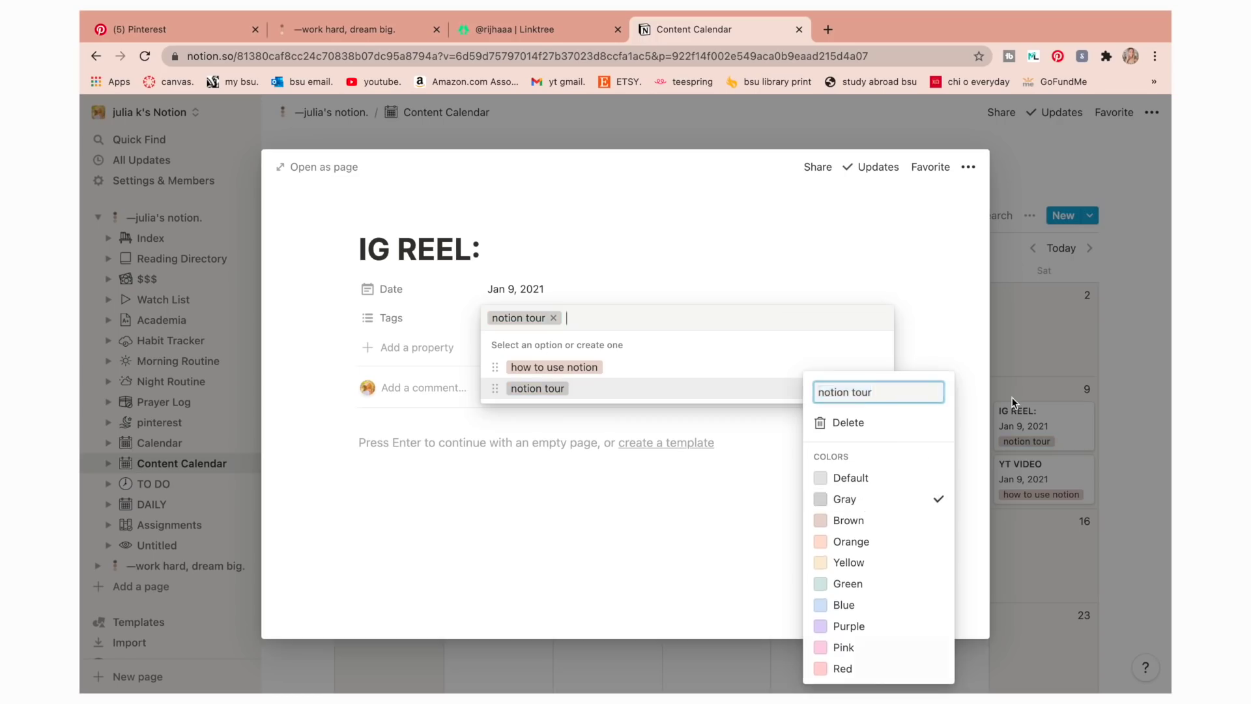
key("Escape")
key("Escape")
left_click(1104, 440)
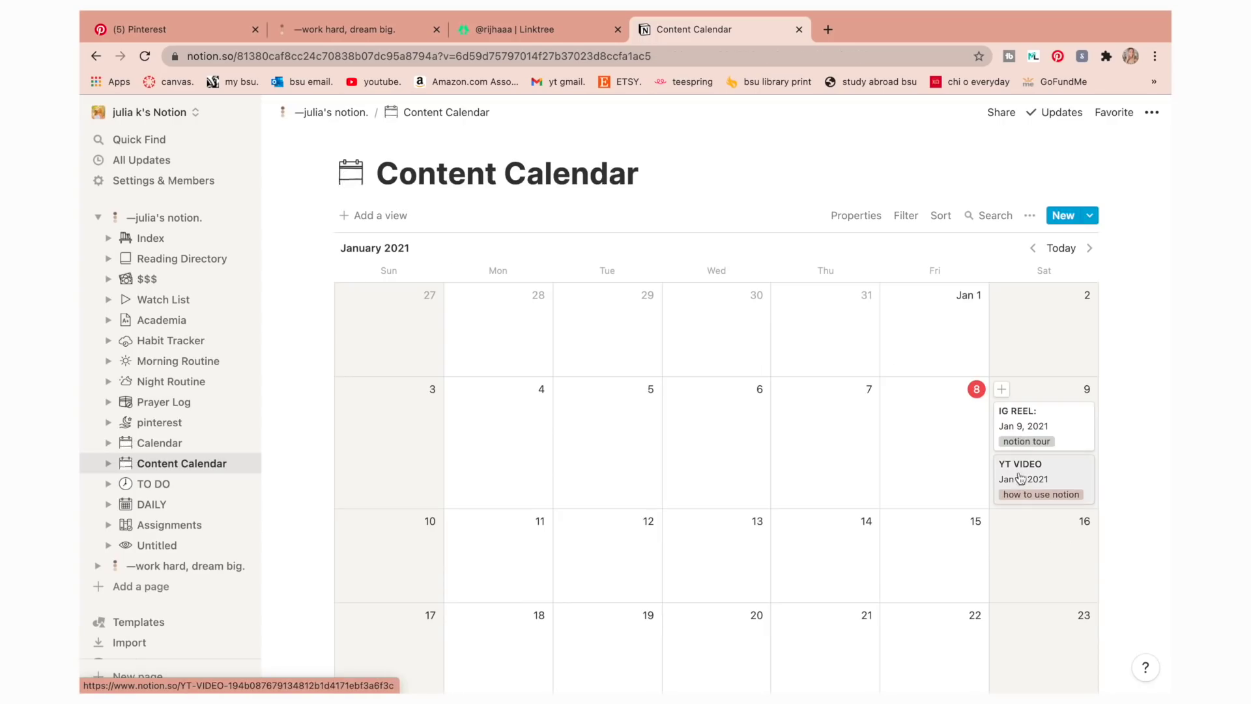
scroll(1026, 495, "down", 2)
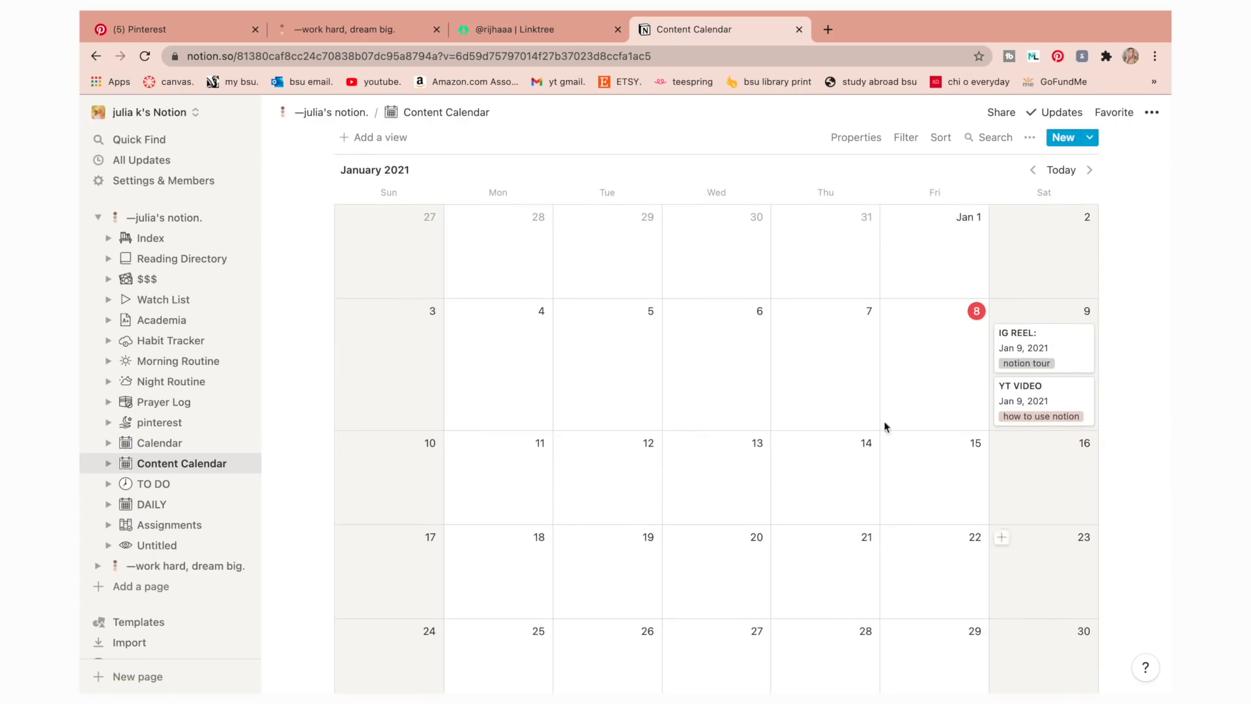
scroll(691, 392, "up", 2)
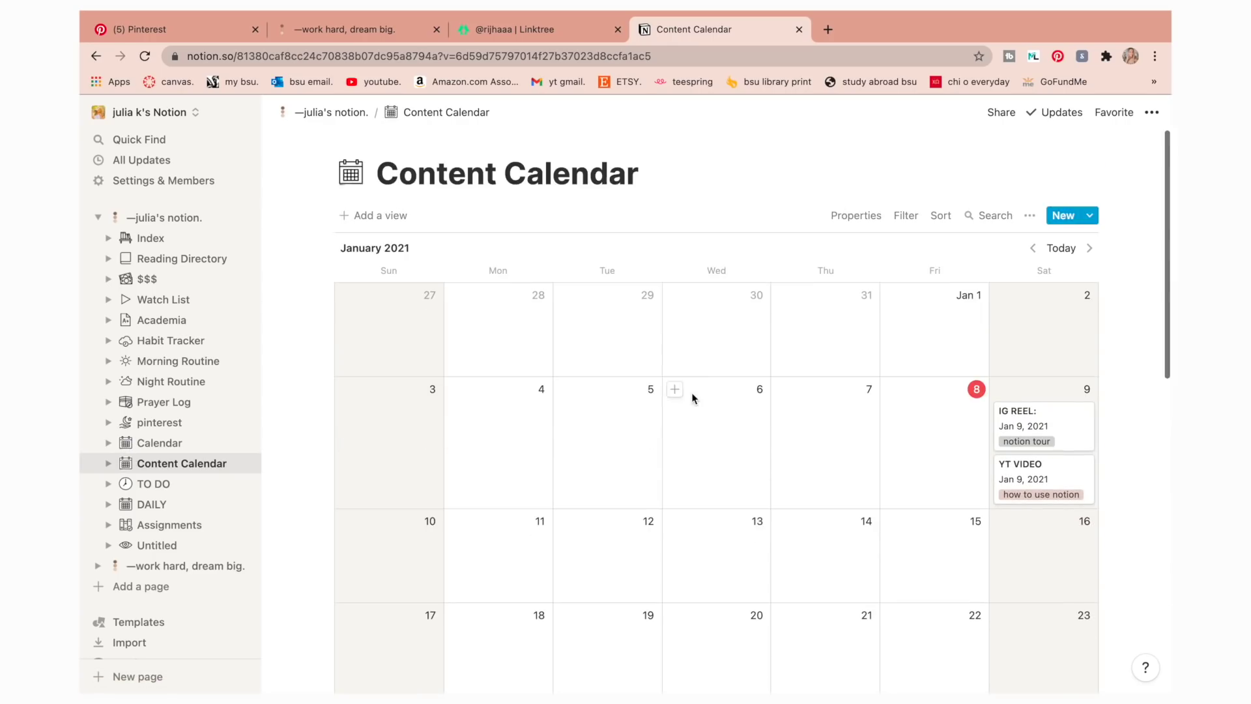
left_click(150, 217)
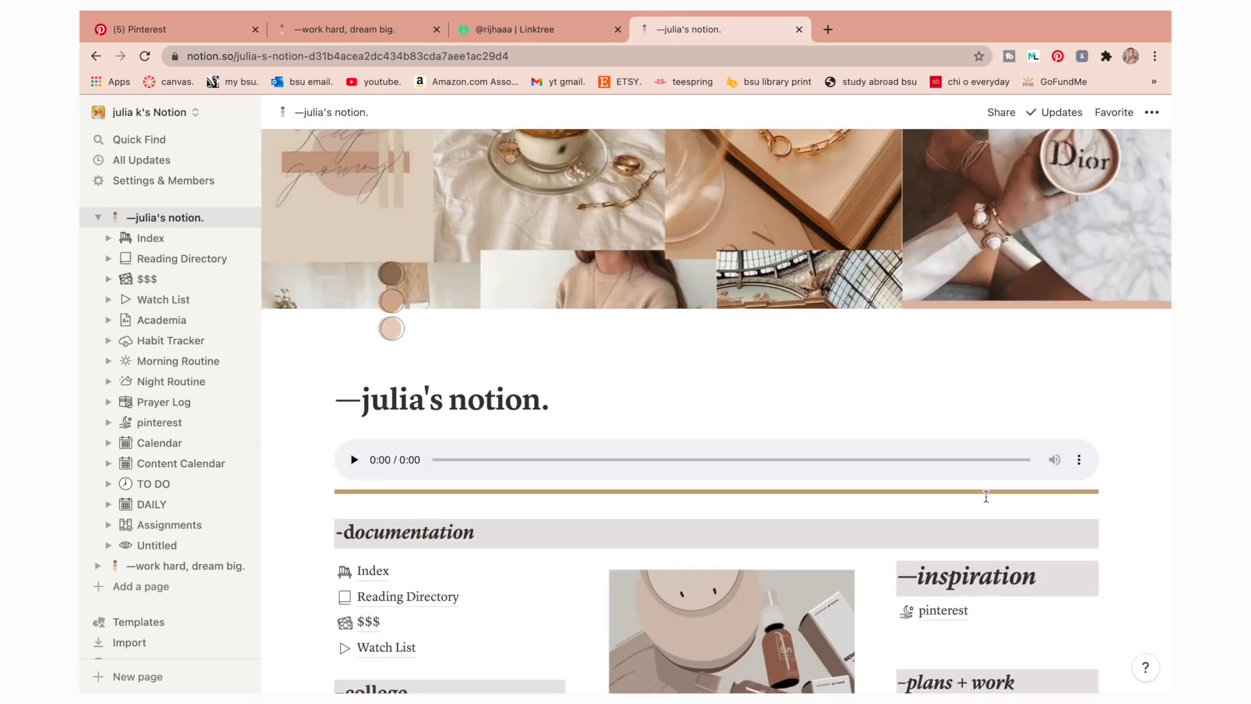
Delete the Reading Directory page from its sidebar menu, then return to the dashboard
scroll(977, 534, "down", 3)
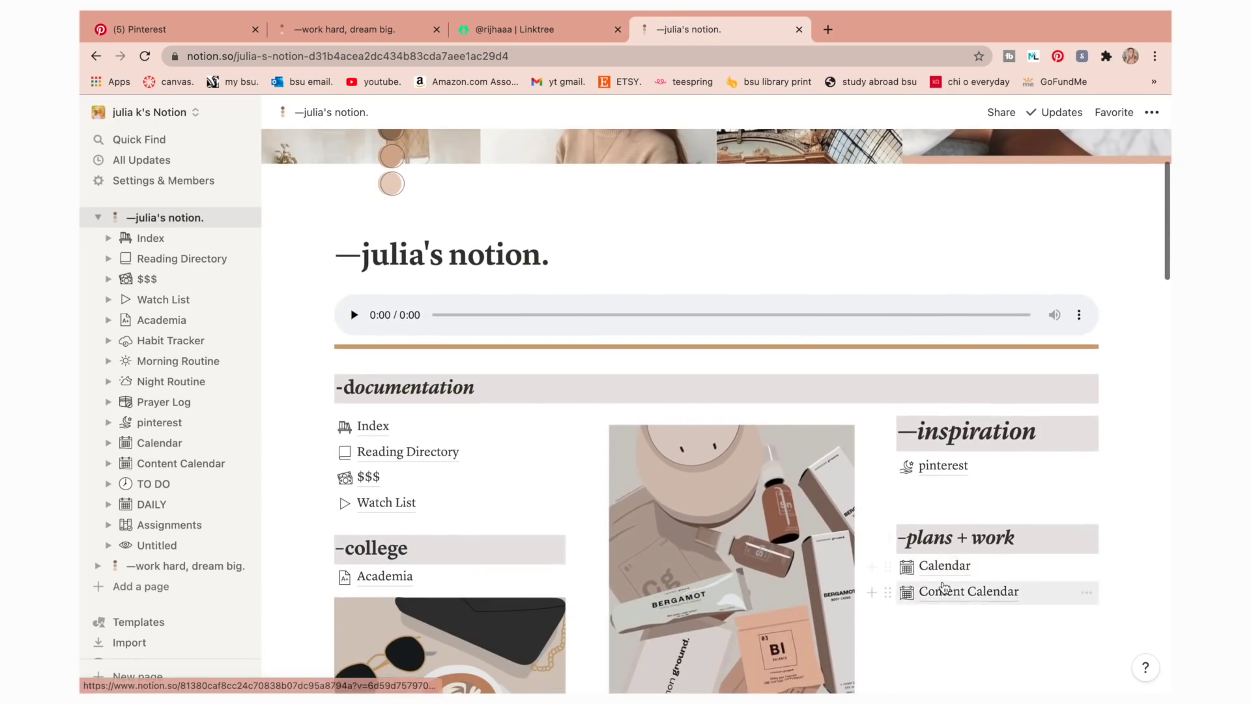
scroll(941, 580, "down", 2)
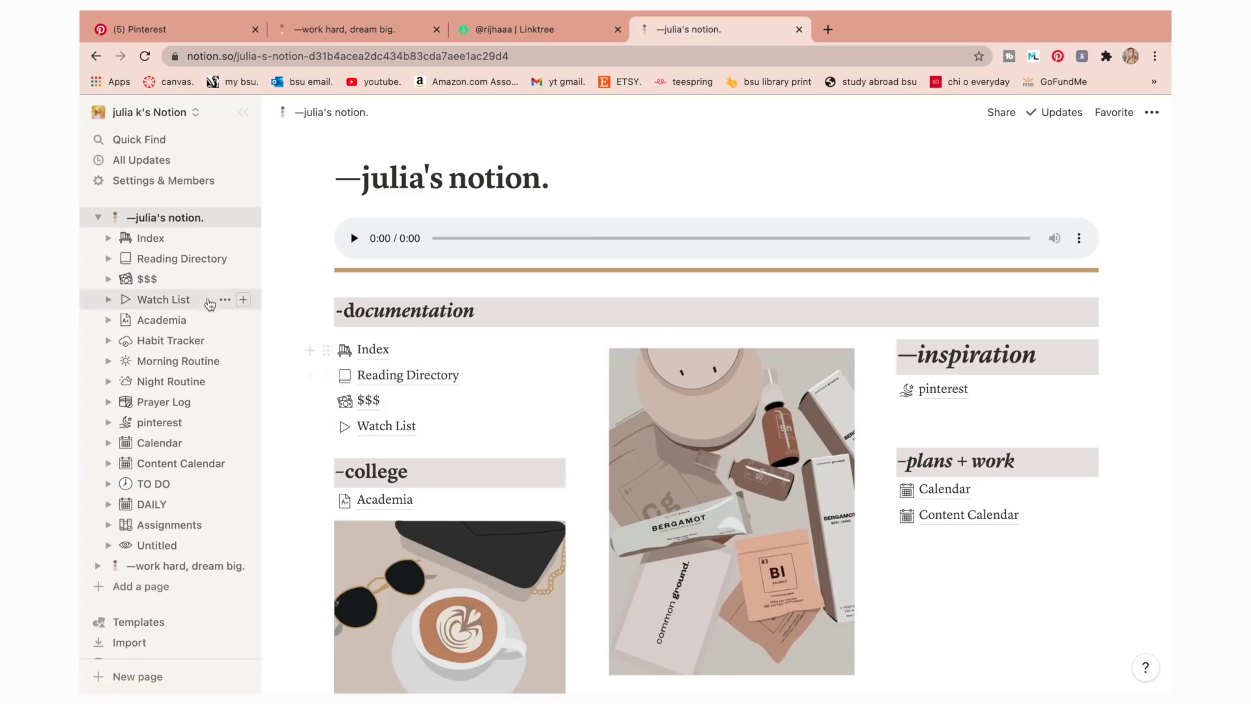
left_click(192, 261)
scroll(385, 422, "down", 5)
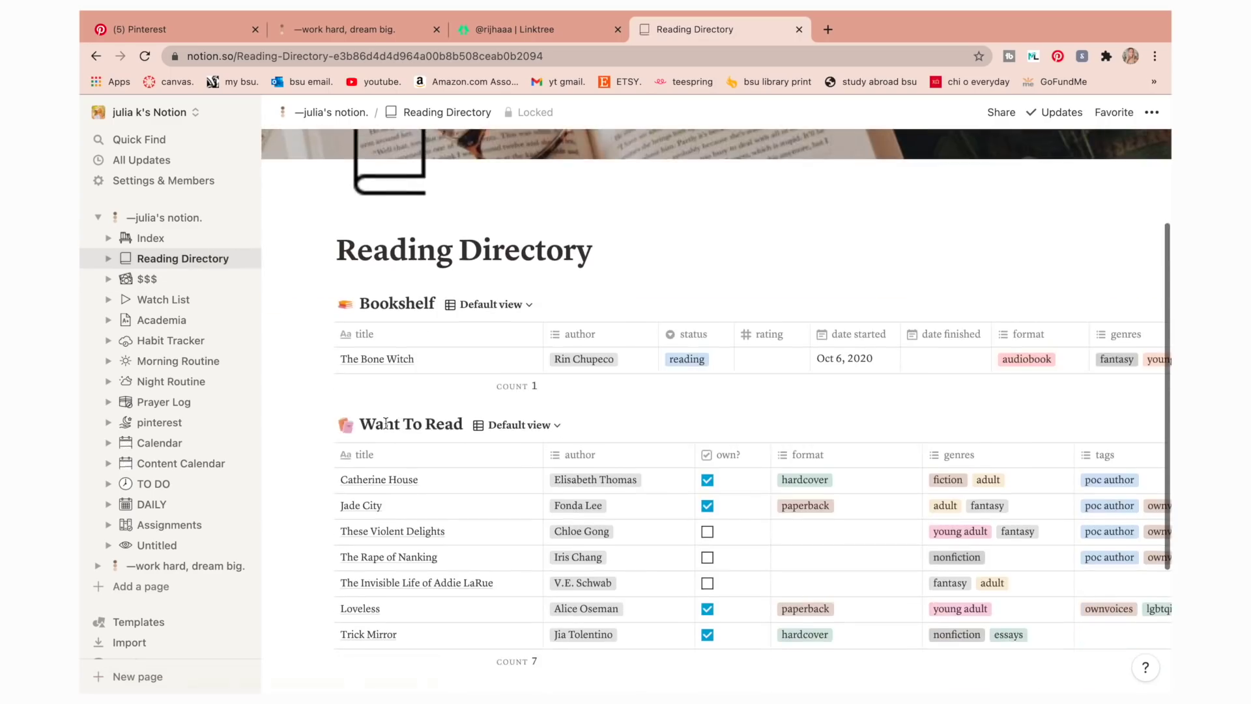
scroll(385, 422, "up", 5)
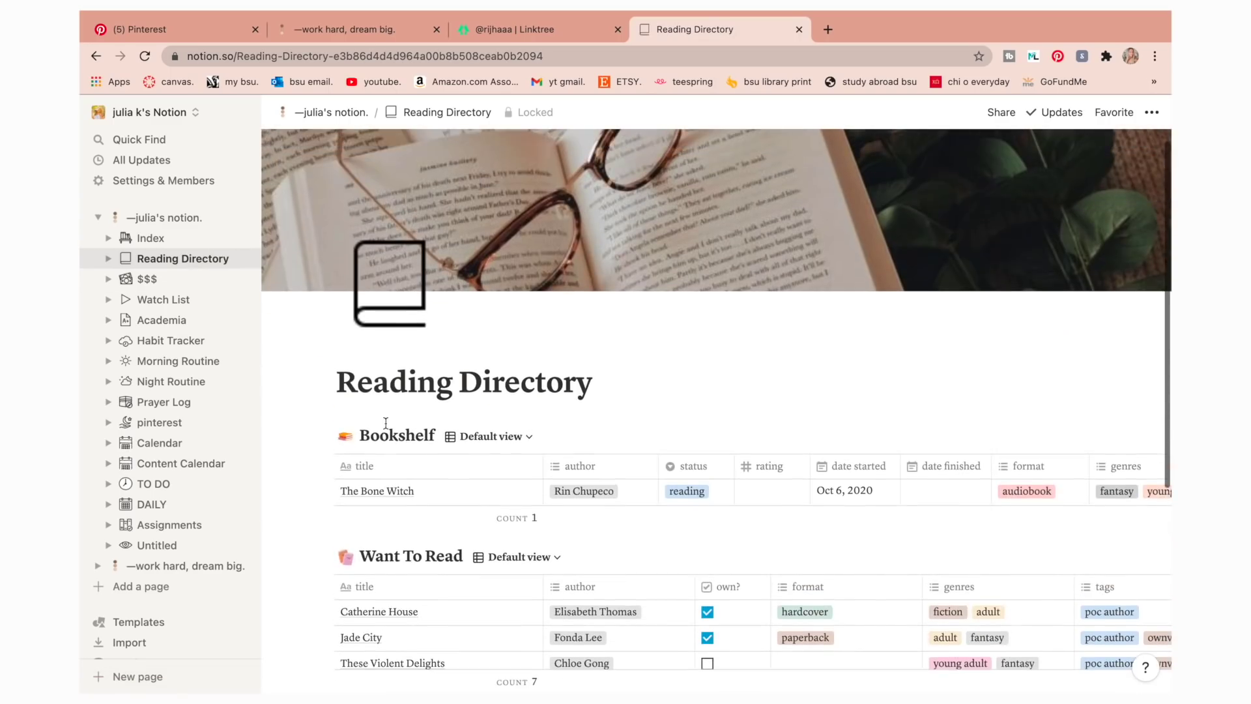
scroll(319, 487, "down", 2)
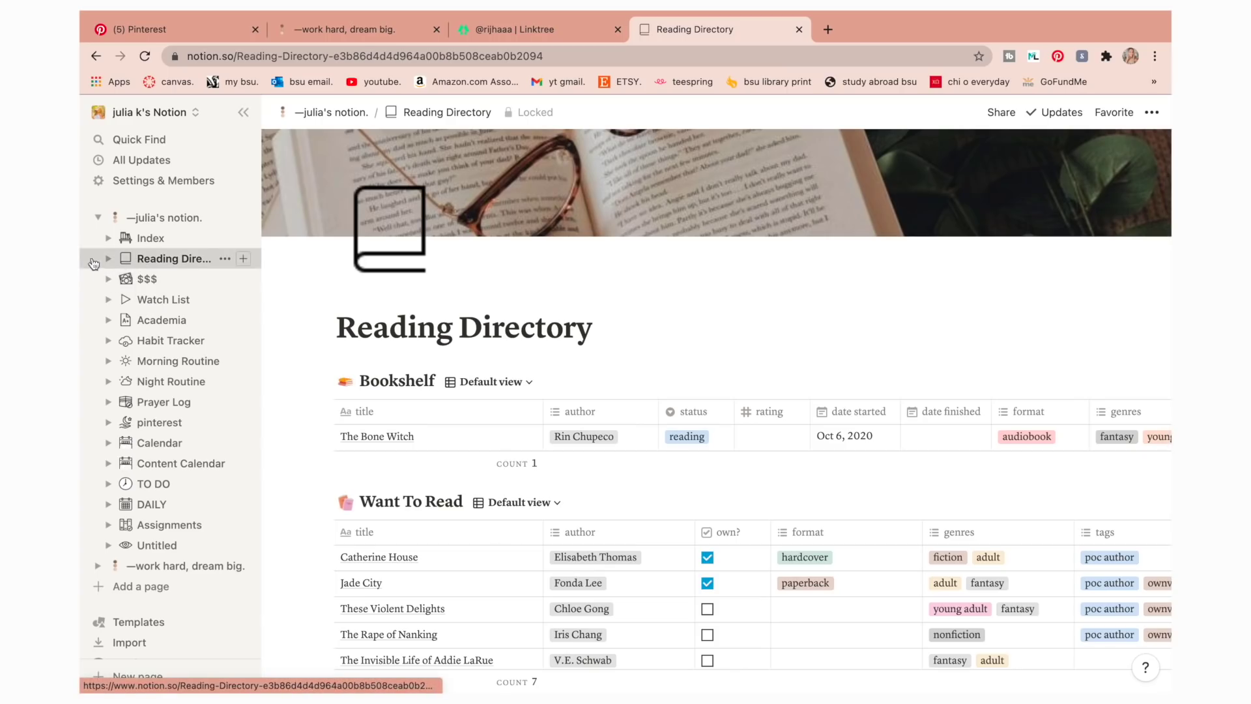
left_click(225, 259)
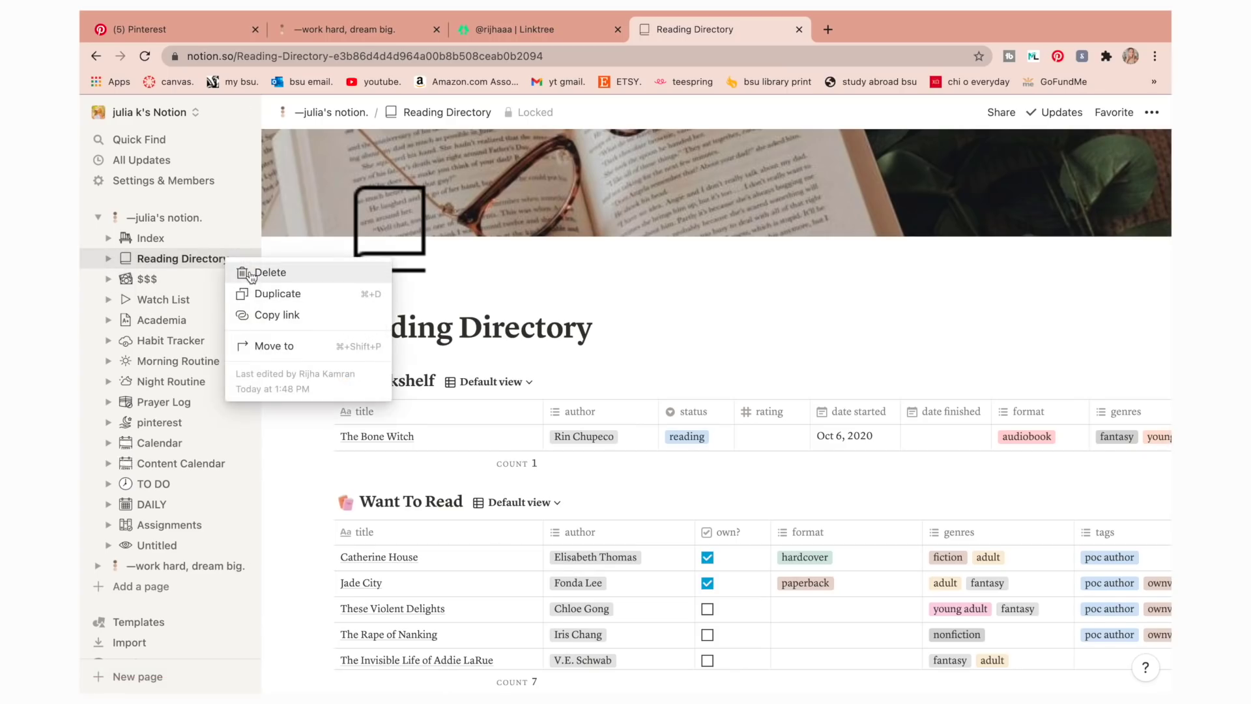
left_click(250, 272)
left_click(166, 217)
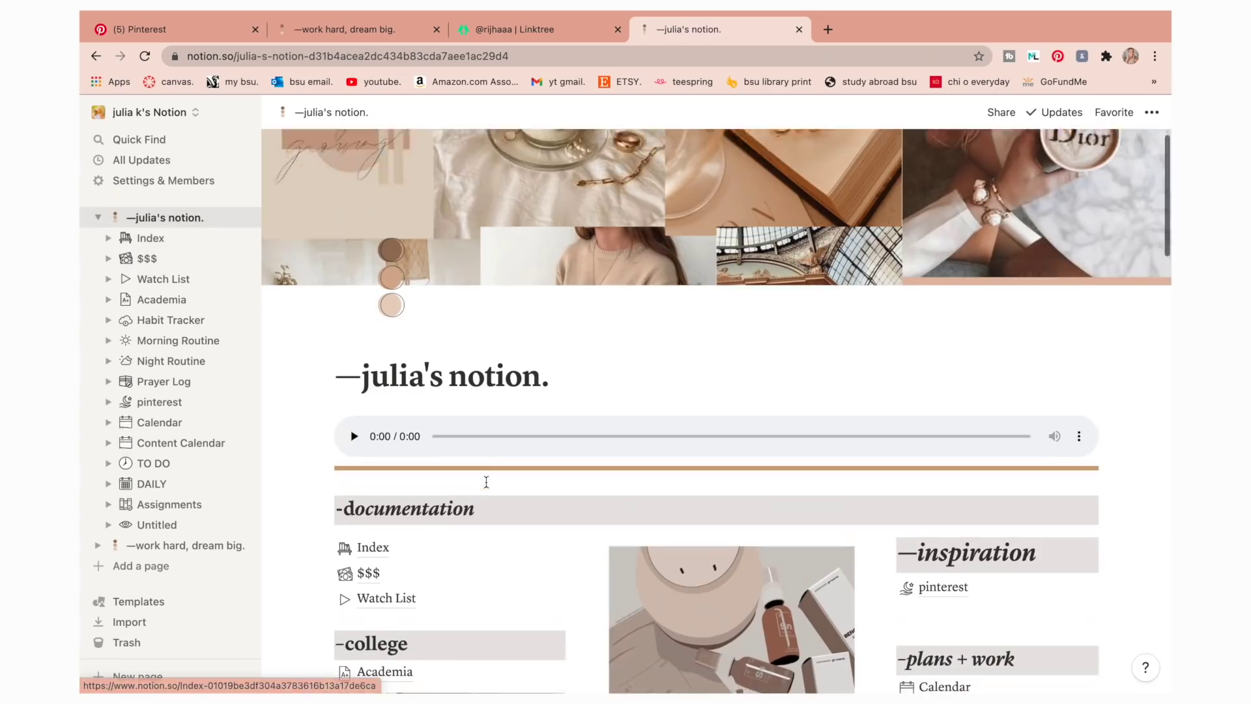
Open the Watch List and add 'Bridgerton' as a new row in the Shows table
scroll(486, 481, "down", 2)
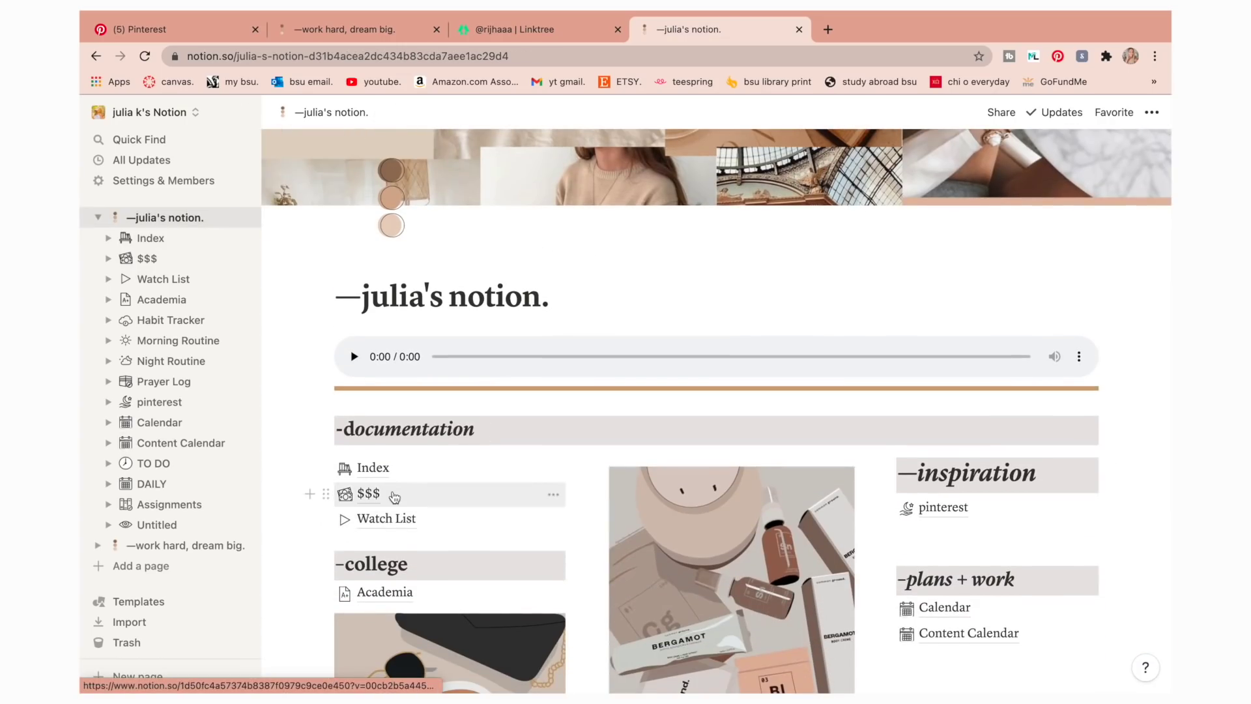
scroll(391, 495, "down", 3)
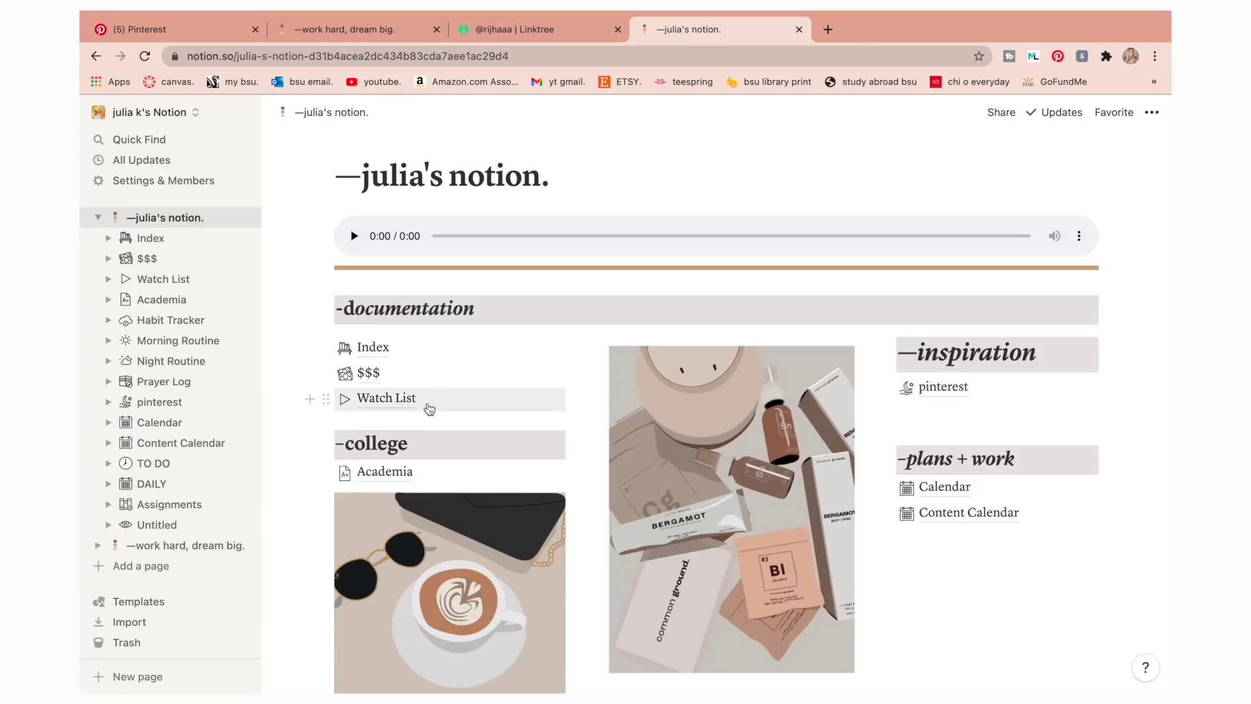
left_click(411, 399)
left_click(401, 372)
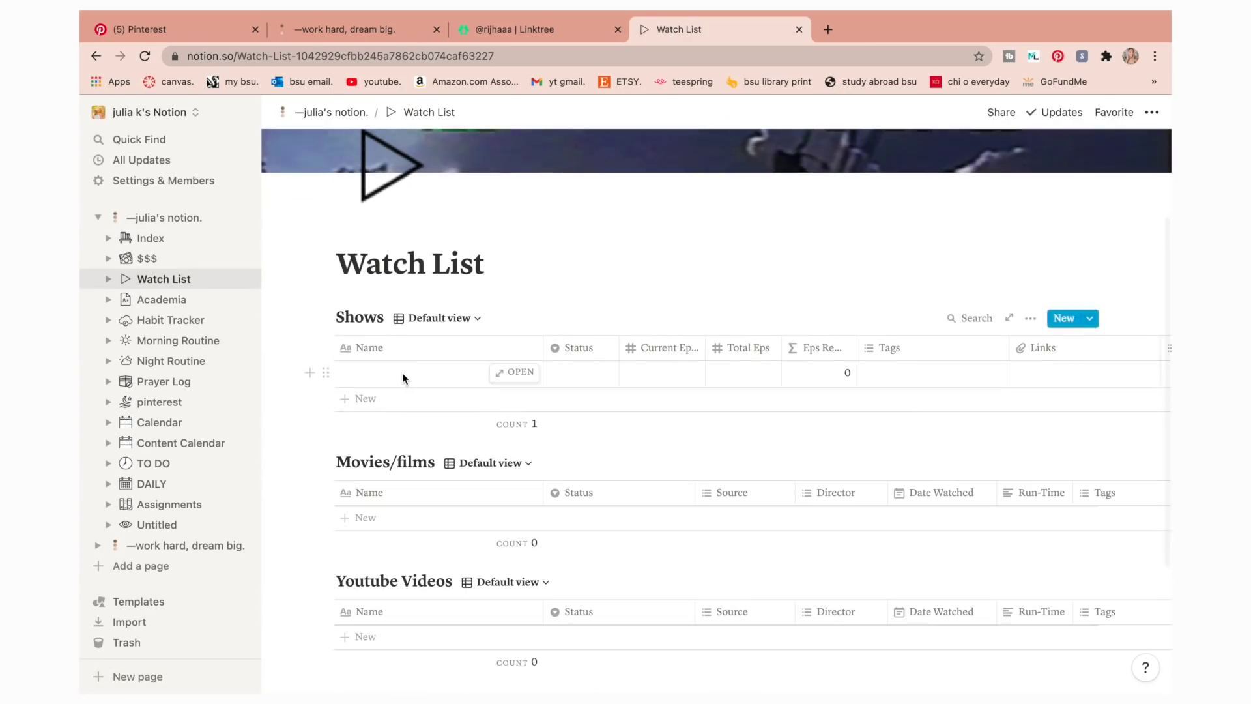
type("Bridgerton")
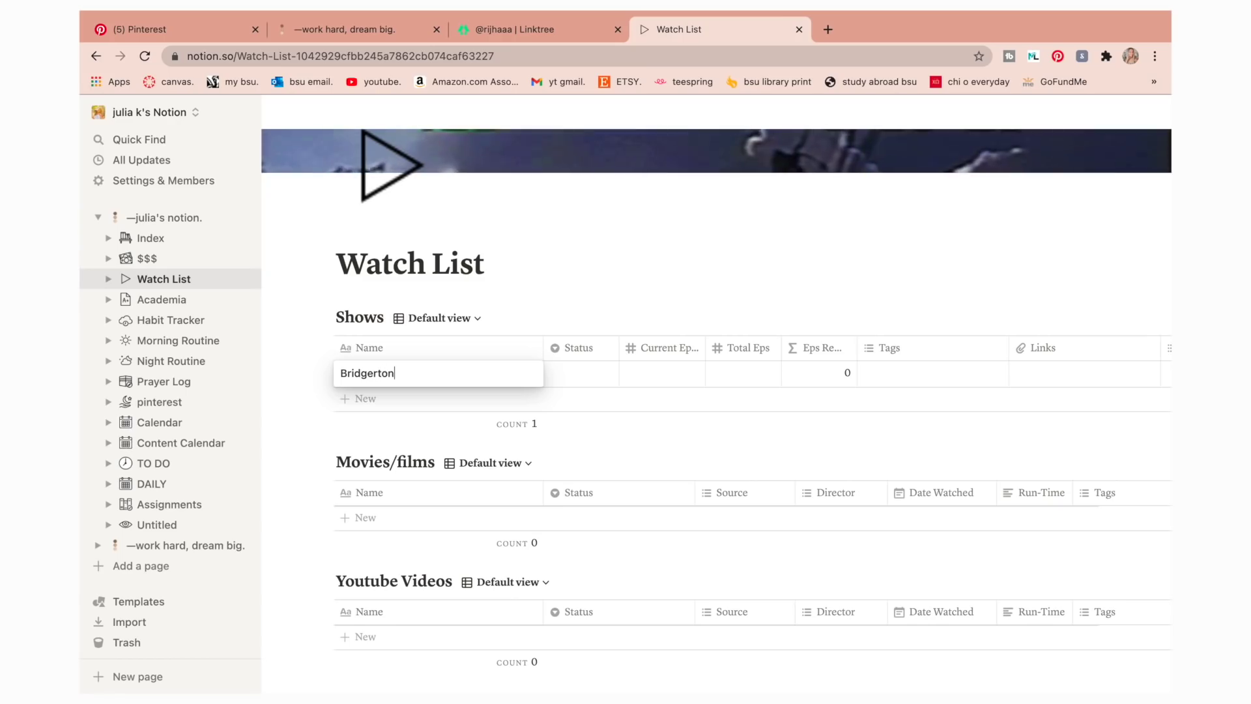
key("Escape")
scroll(309, 500, "down", 2)
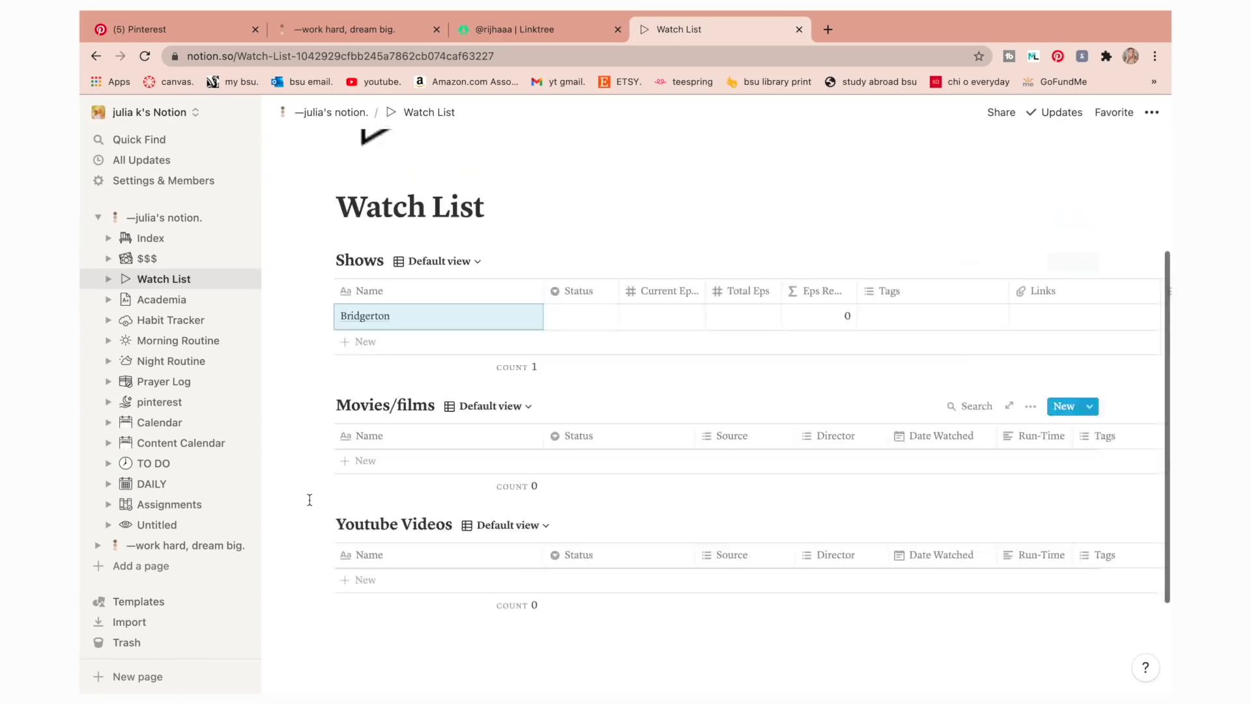
scroll(310, 500, "down", 2)
scroll(309, 500, "up", 4)
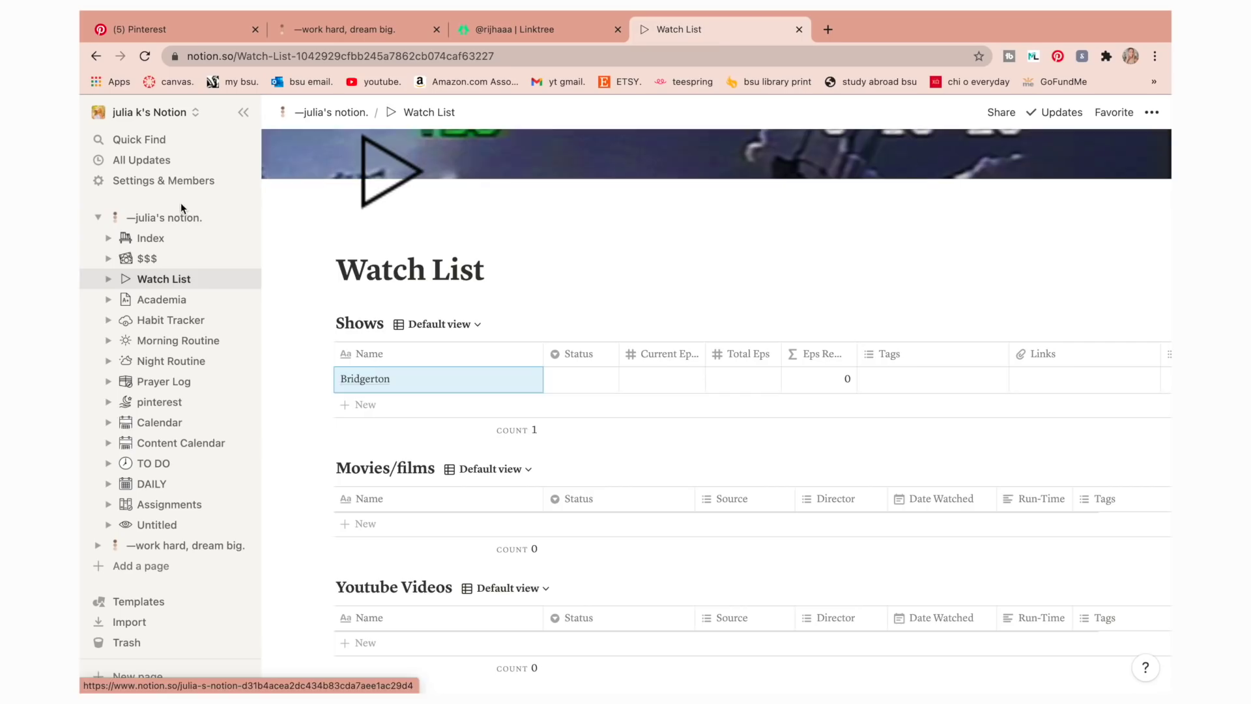
Rename the Academia page to 'college'
left_click(182, 220)
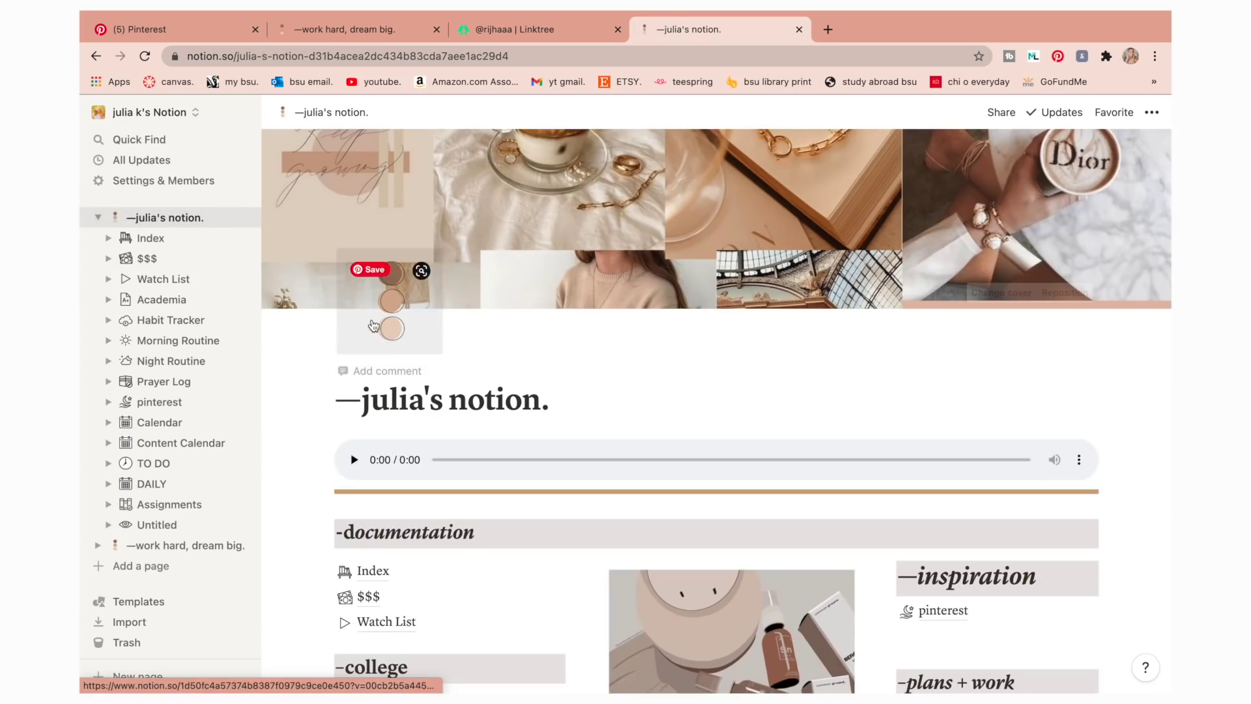
scroll(375, 326, "down", 5)
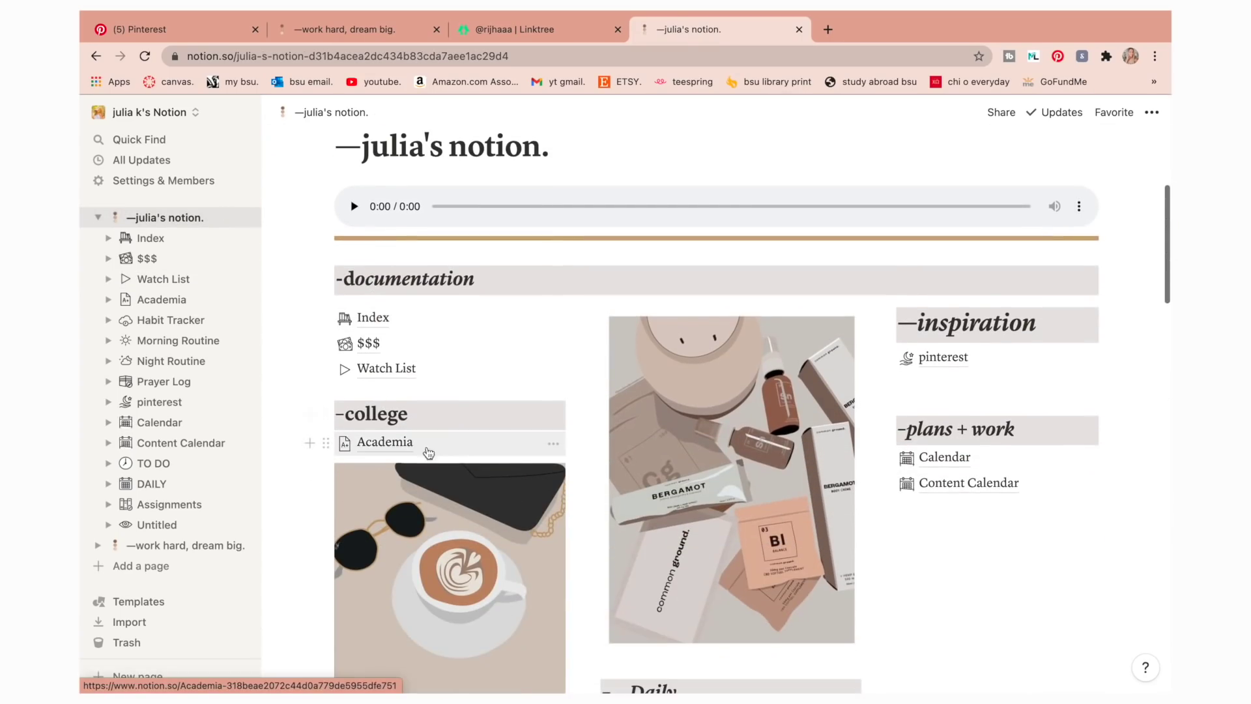
left_click(427, 444)
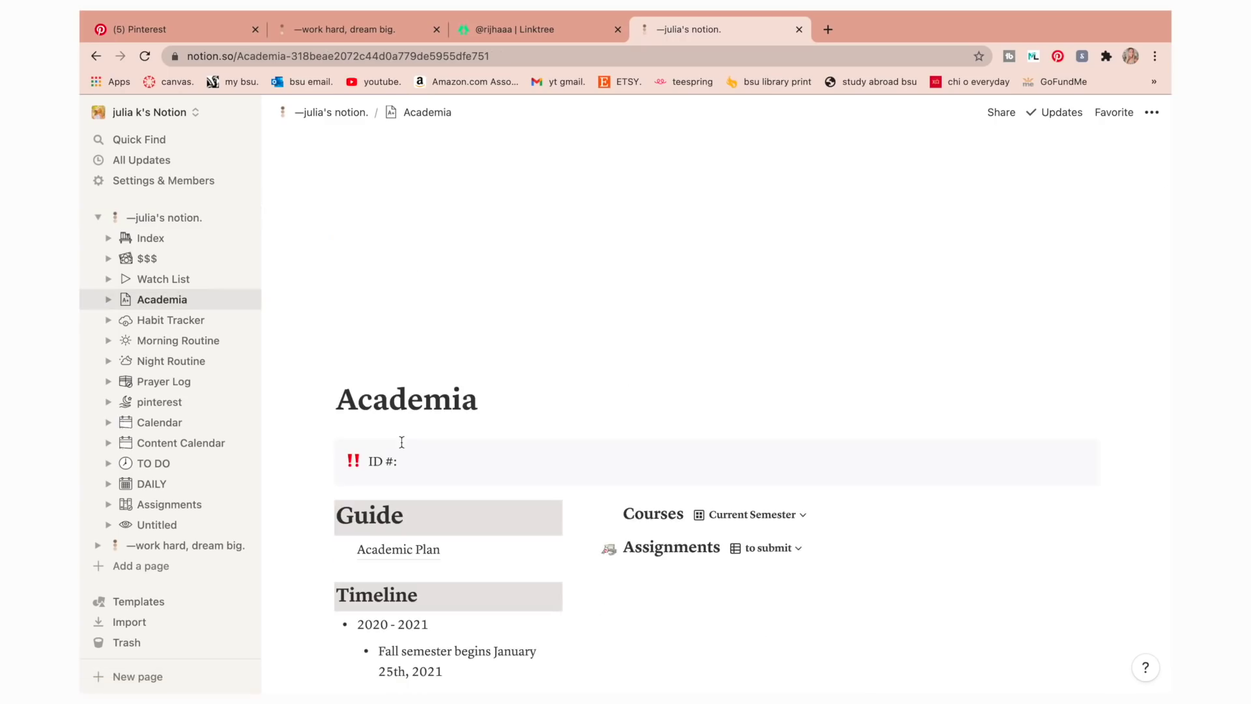
left_click_drag(486, 398, 383, 401)
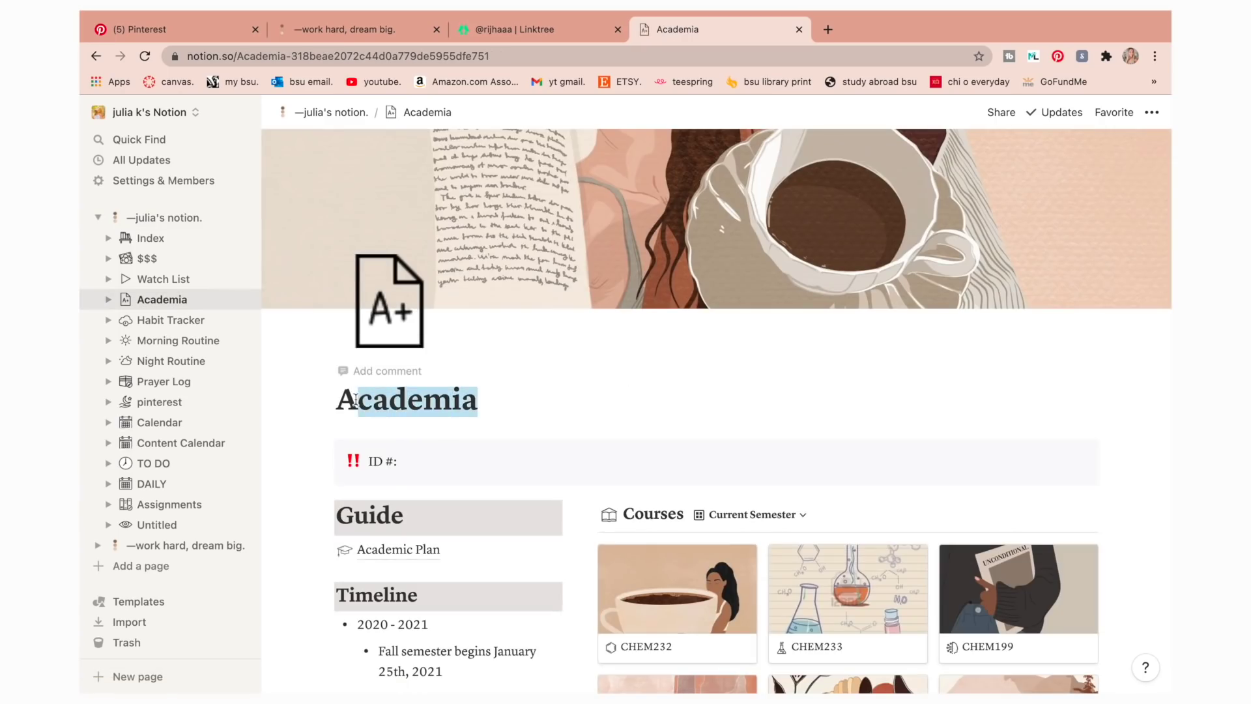
key("BackSpace")
key("BackSpace")
type("college")
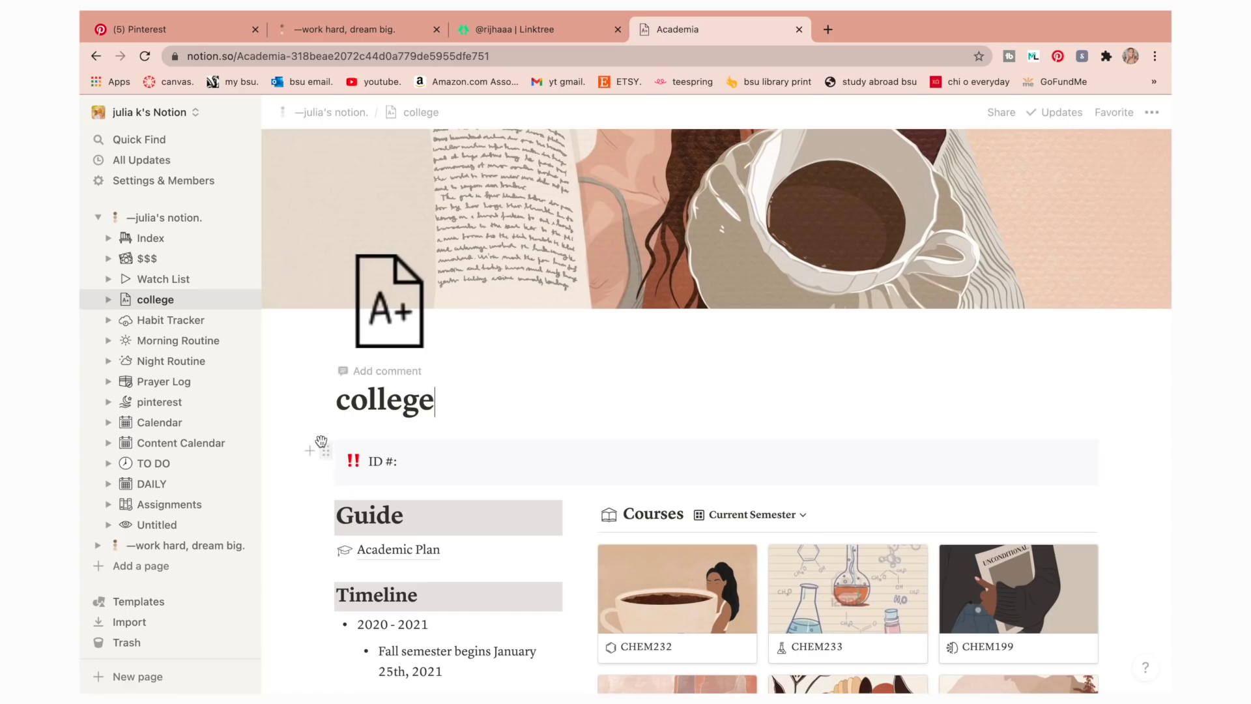
Delete the ID callout and change the timeline from Fall to Spring semester
left_click(326, 451)
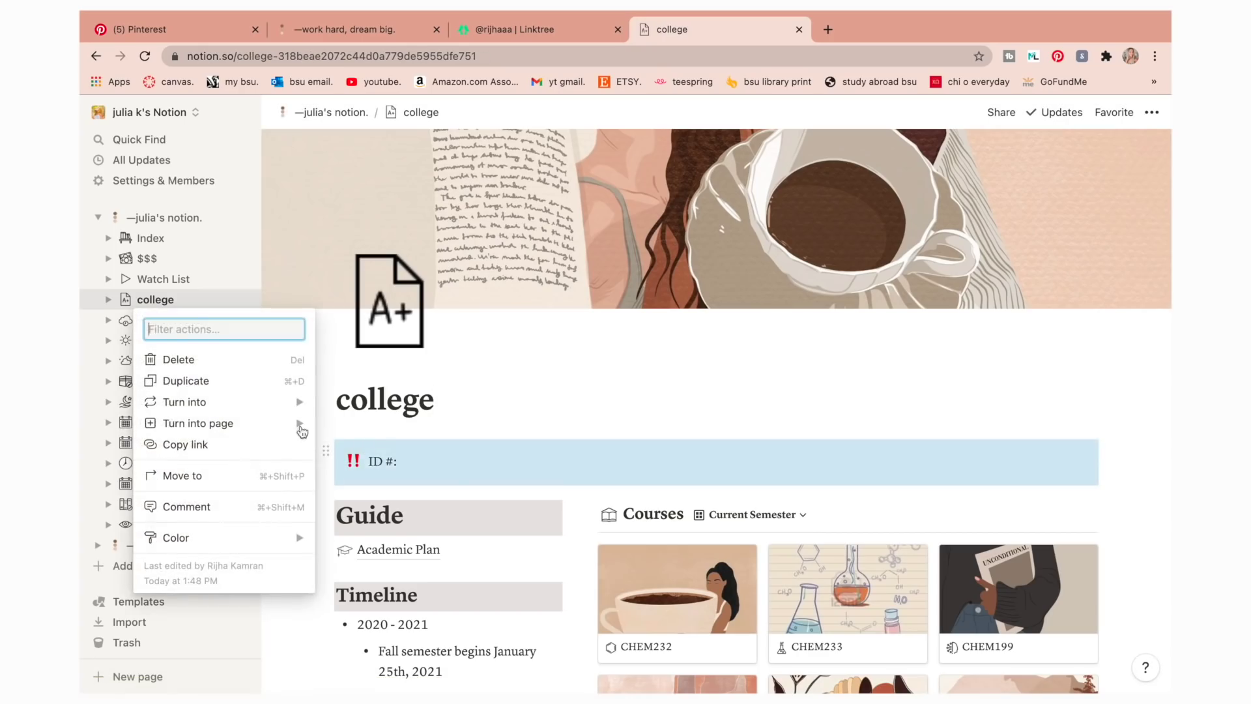
left_click(222, 361)
scroll(411, 551, "down", 3)
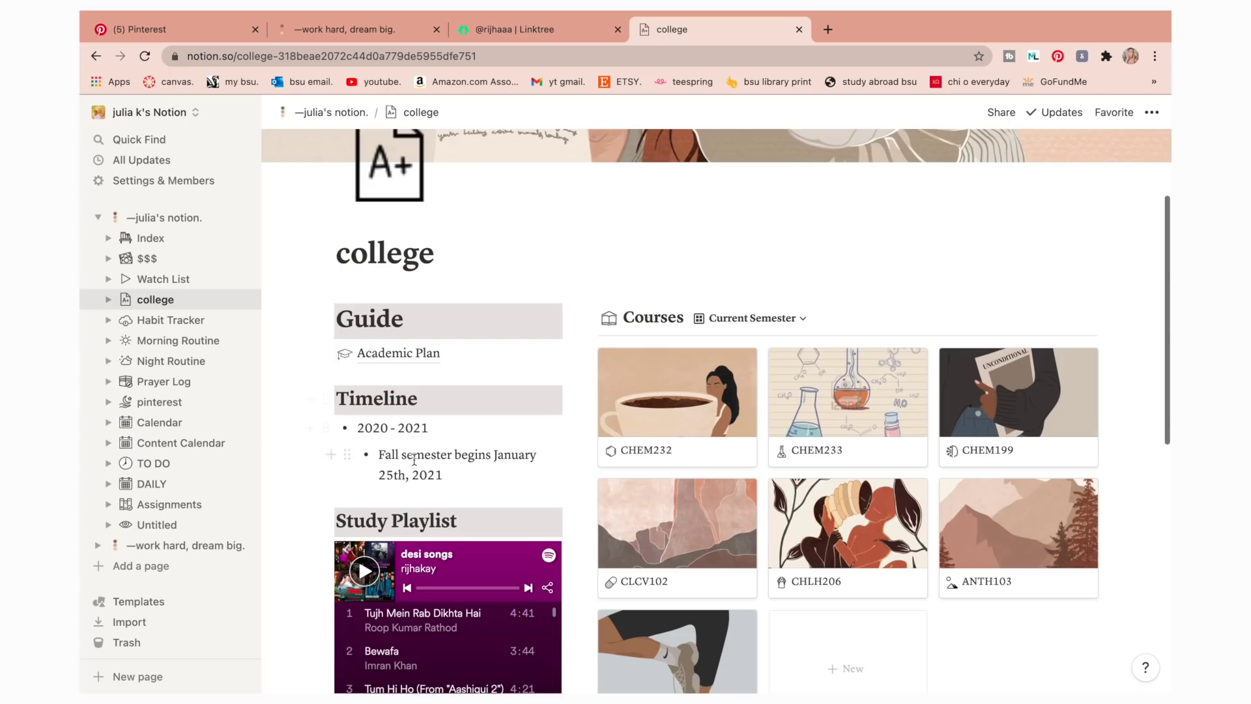
key("BackSpace")
key("BackSpace")
key("BackSpace")
key("BackSpace")
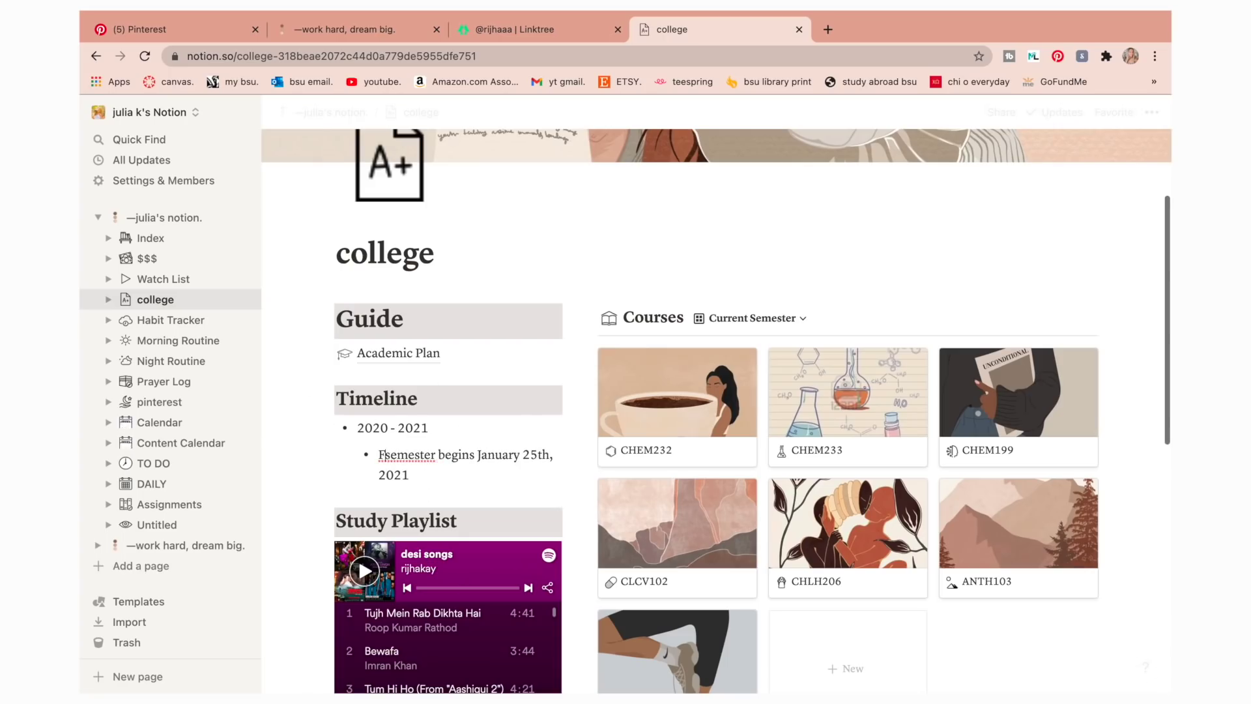
type("Sprig")
key("BackSpace")
type("n")
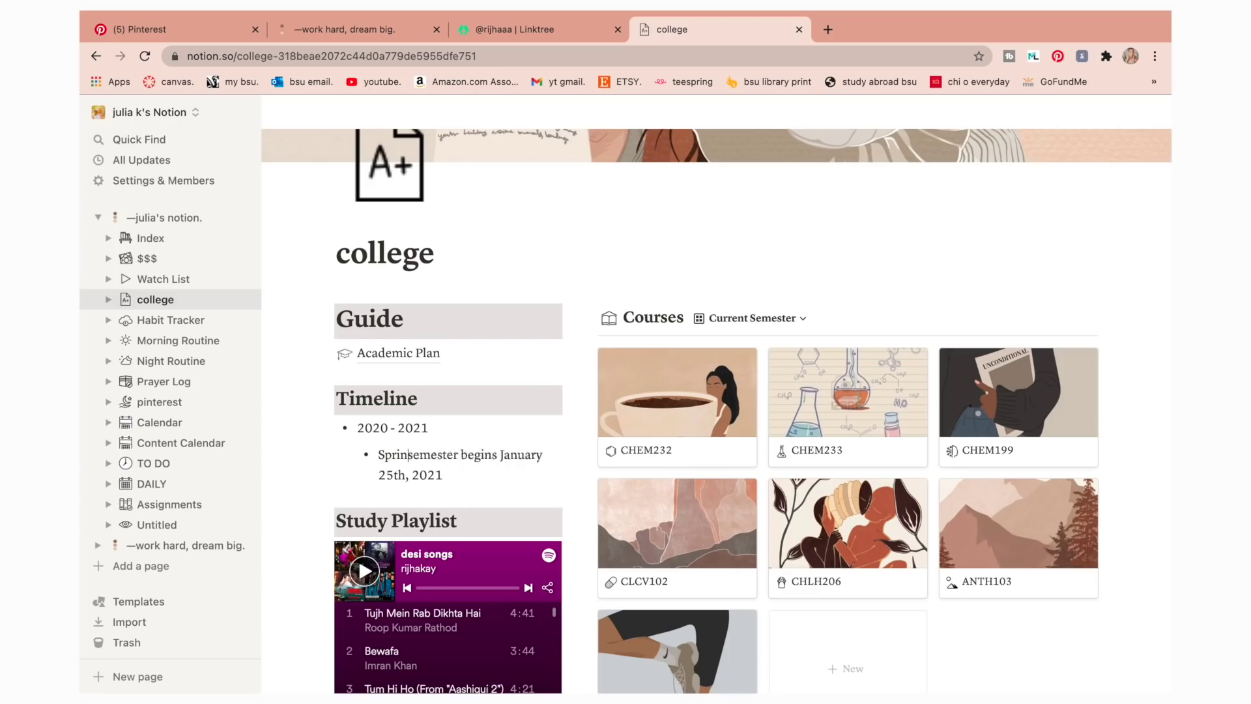
key("BackSpace")
key("BackSpace")
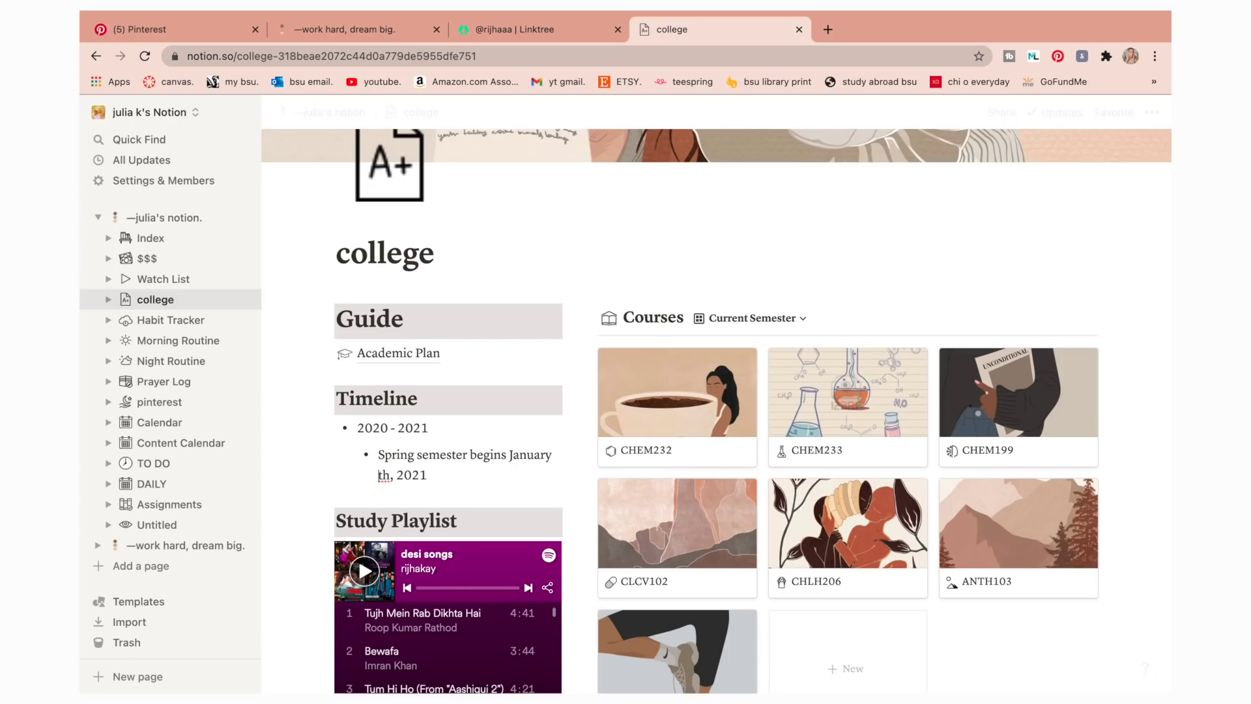
Delete the Study Playlist heading and its Spotify playlist embed
scroll(367, 478, "down", 5)
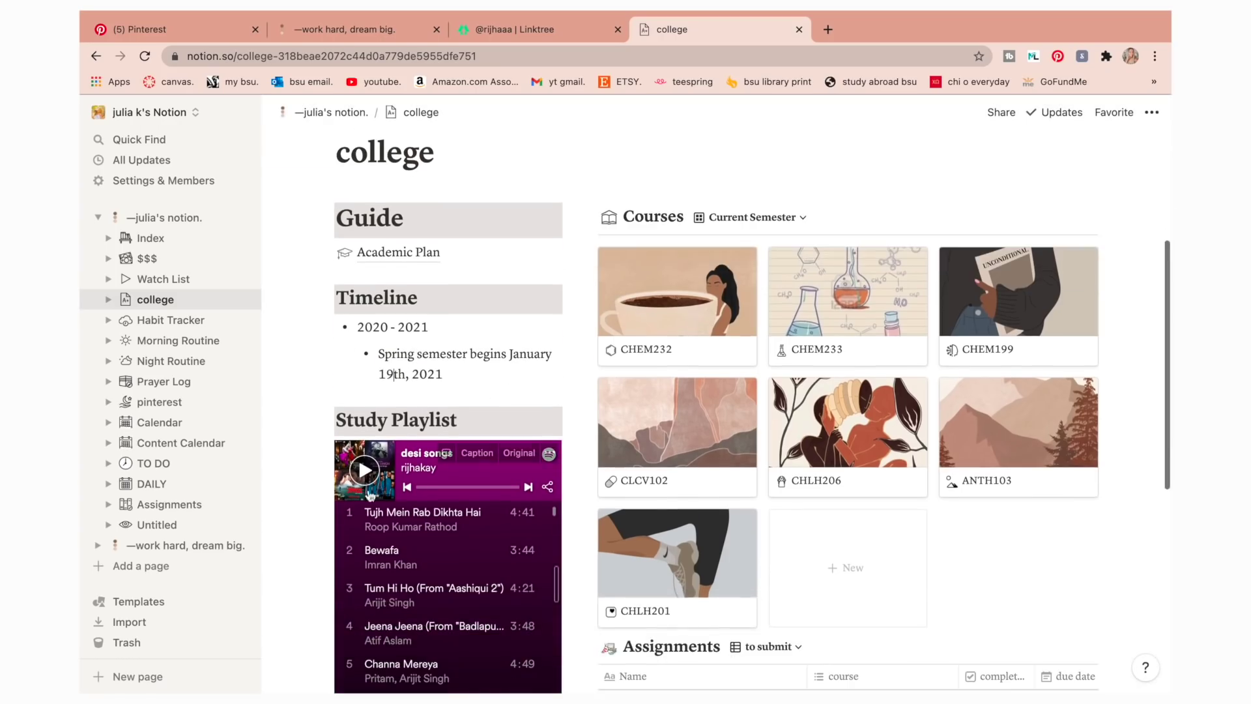
scroll(396, 635, "down", 5)
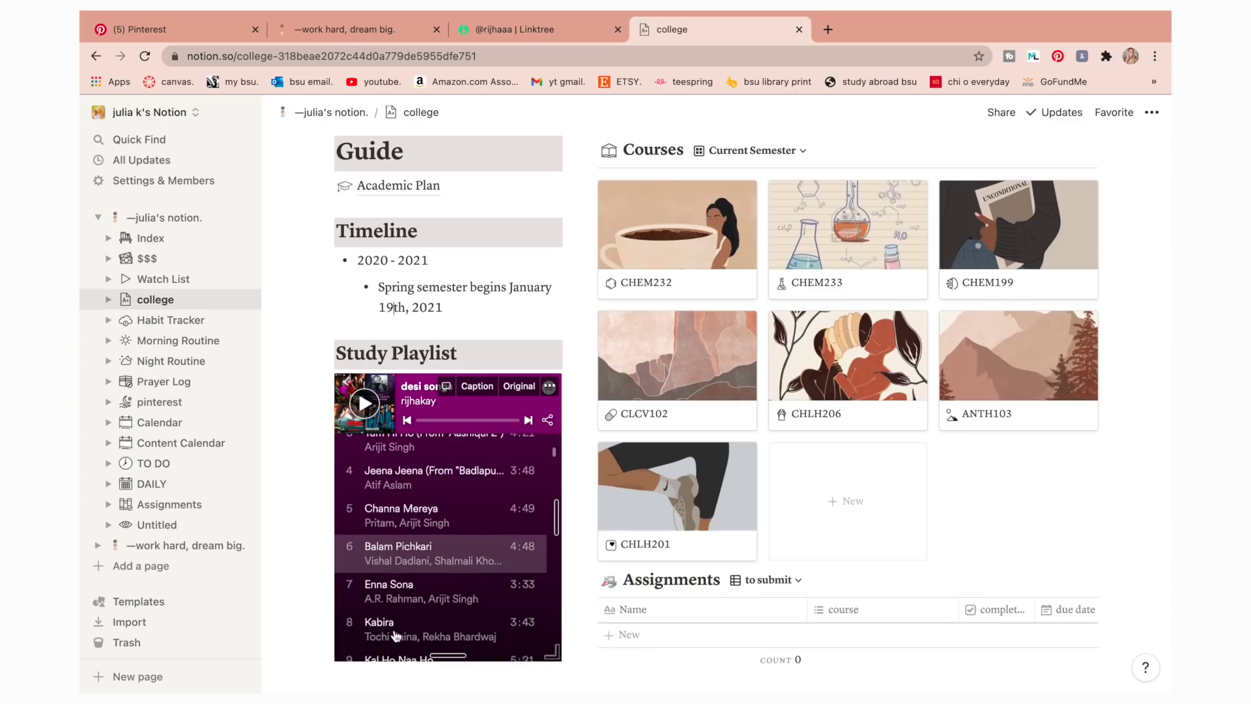
scroll(340, 433, "up", 10)
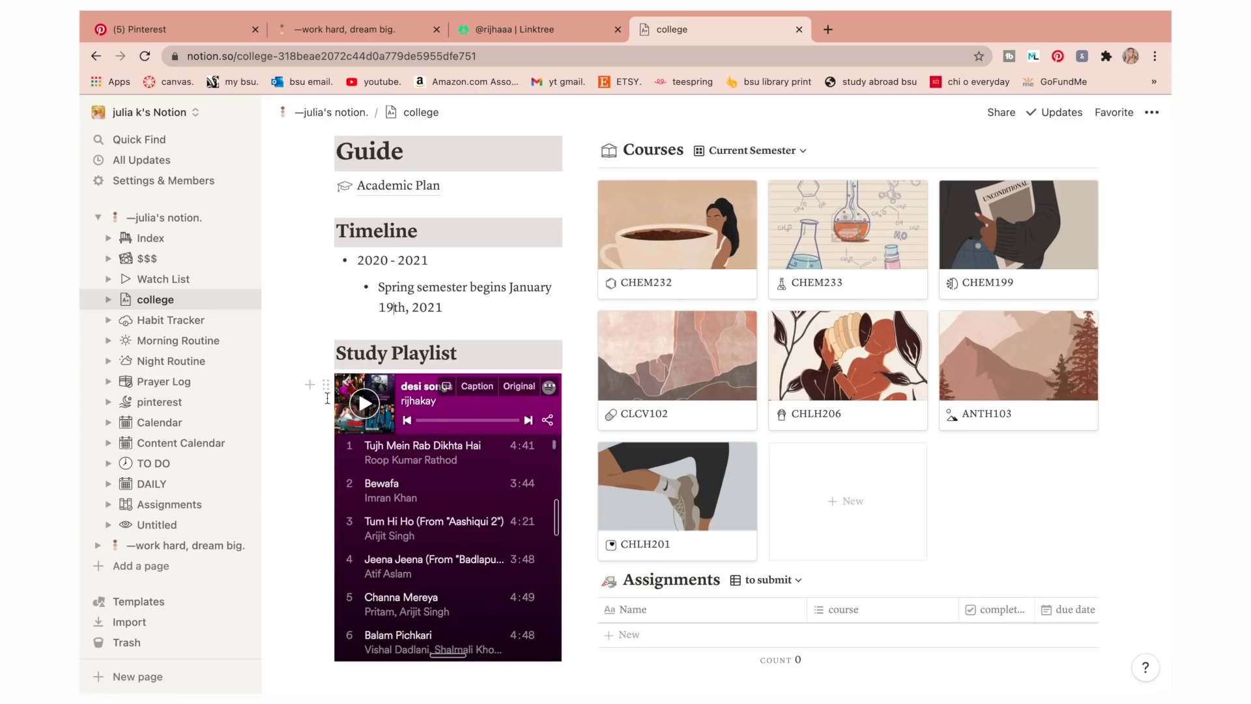
left_click(326, 357)
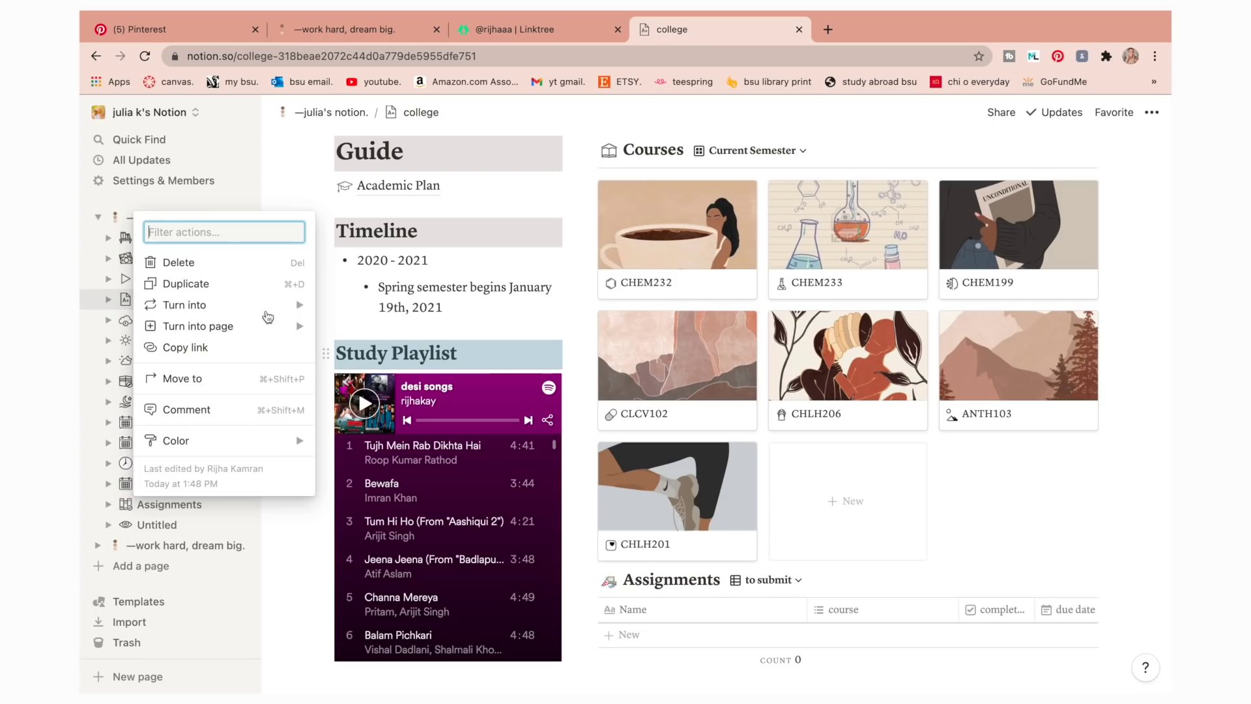
left_click(244, 261)
left_click(326, 337)
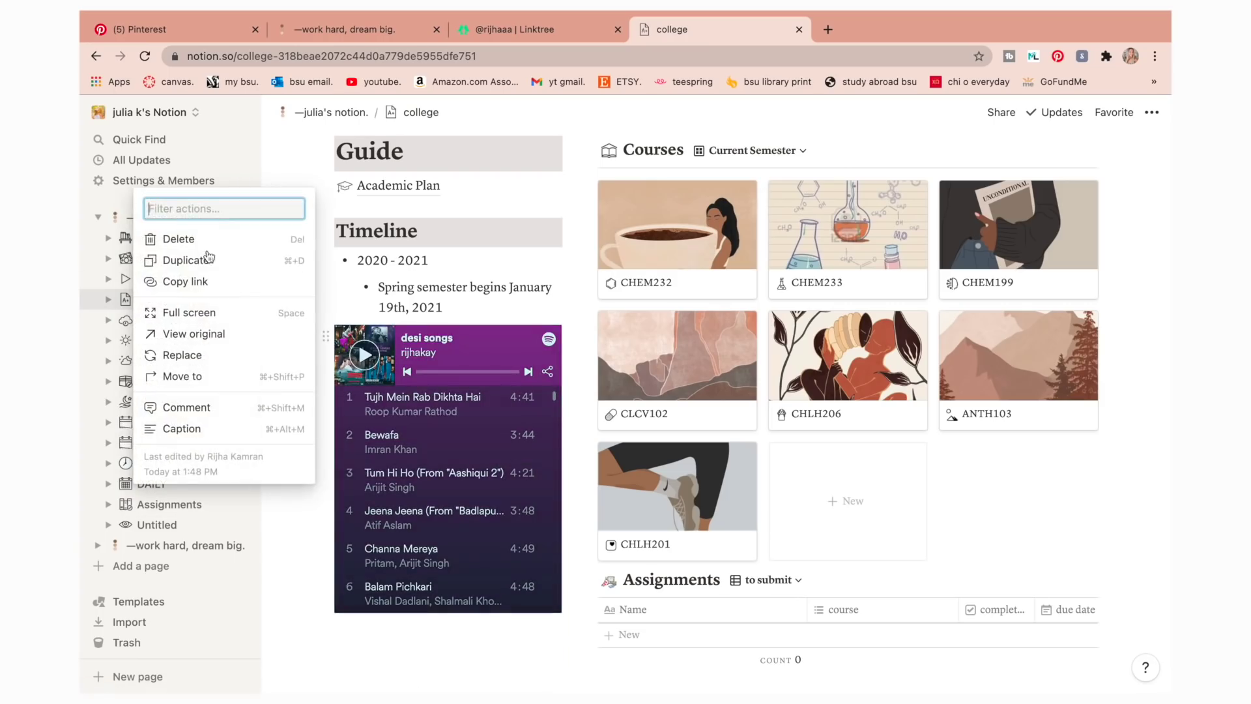
left_click(189, 240)
scroll(537, 442, "up", 2)
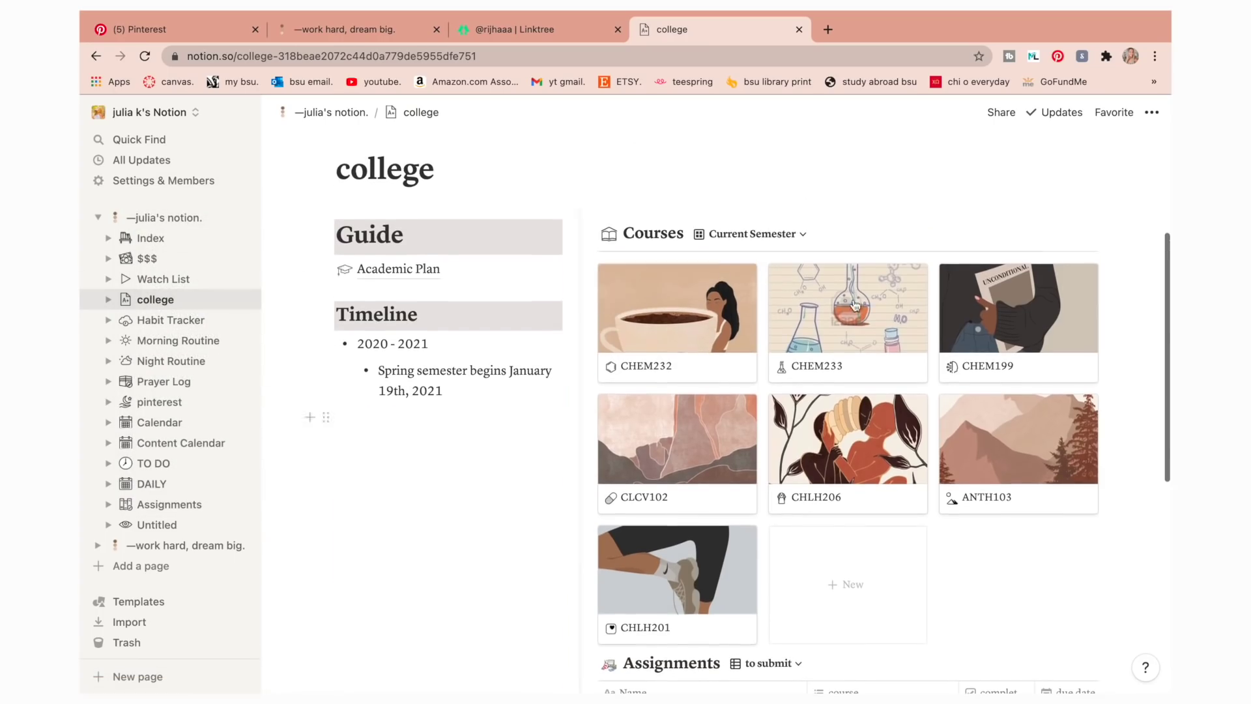
scroll(1029, 564, "down", 1)
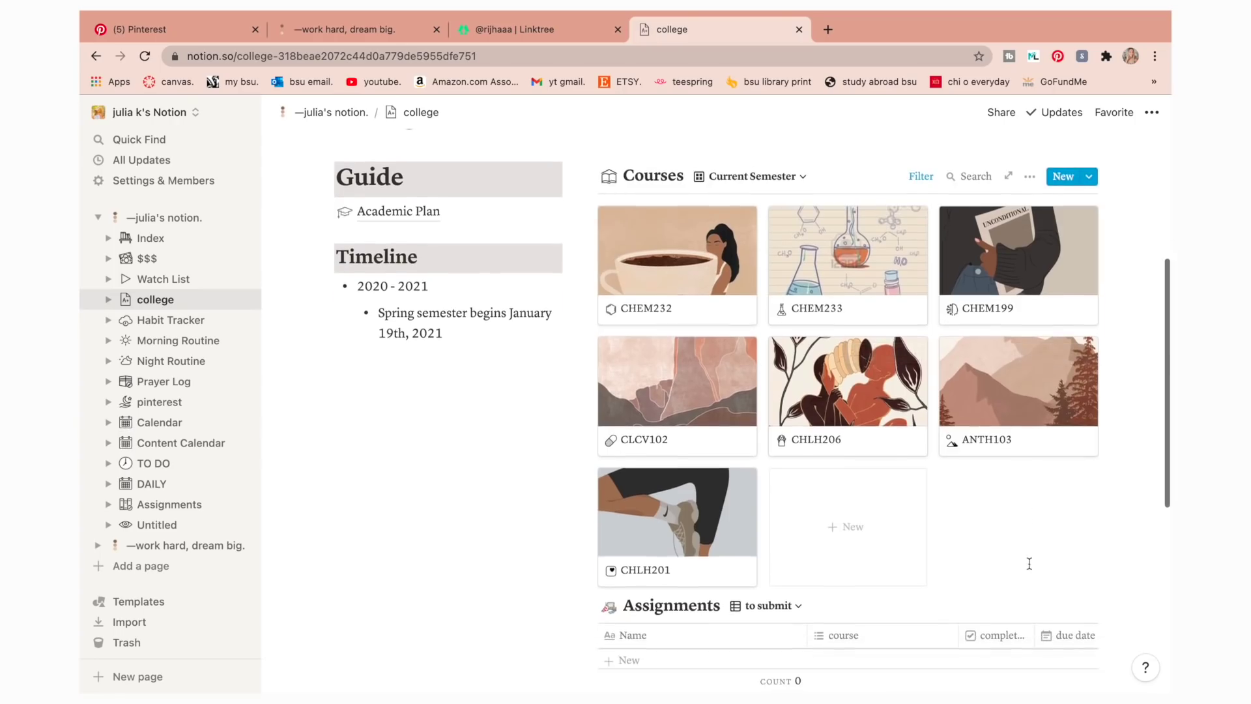
scroll(847, 456, "up", 2)
left_click(688, 355)
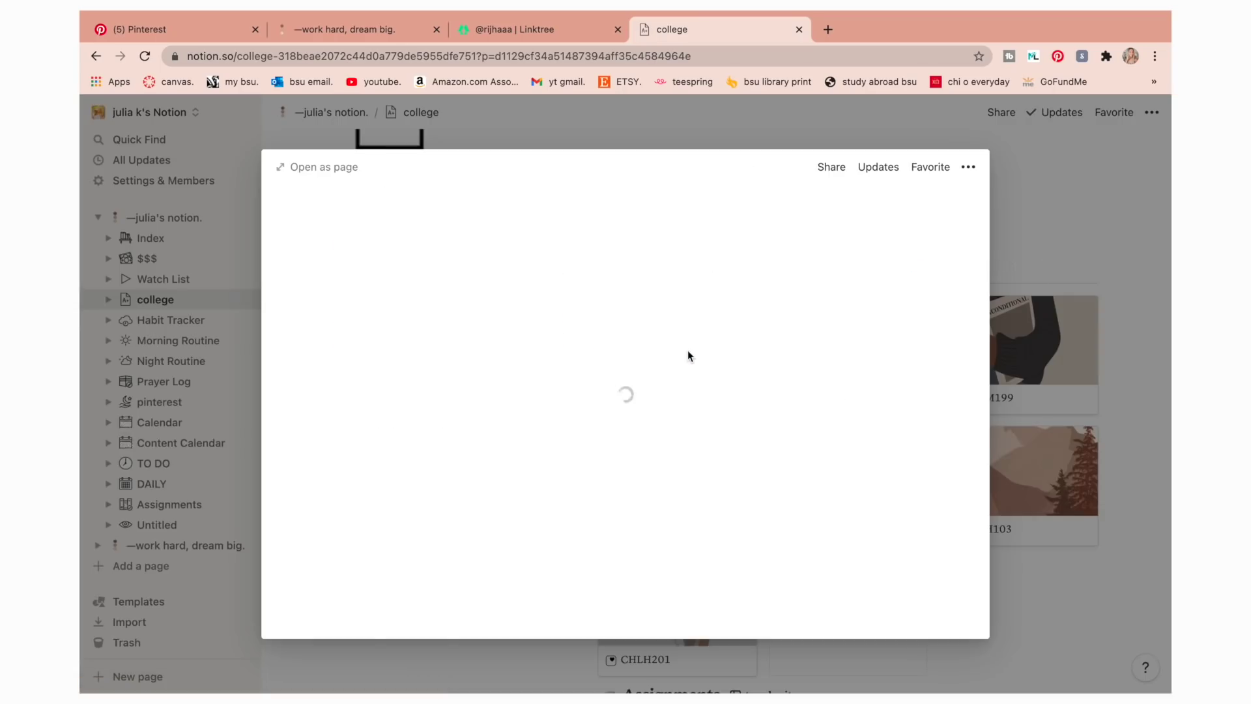
Retitle the CHEM232 course page as 'ECON 116'
left_click_drag(498, 394, 375, 396)
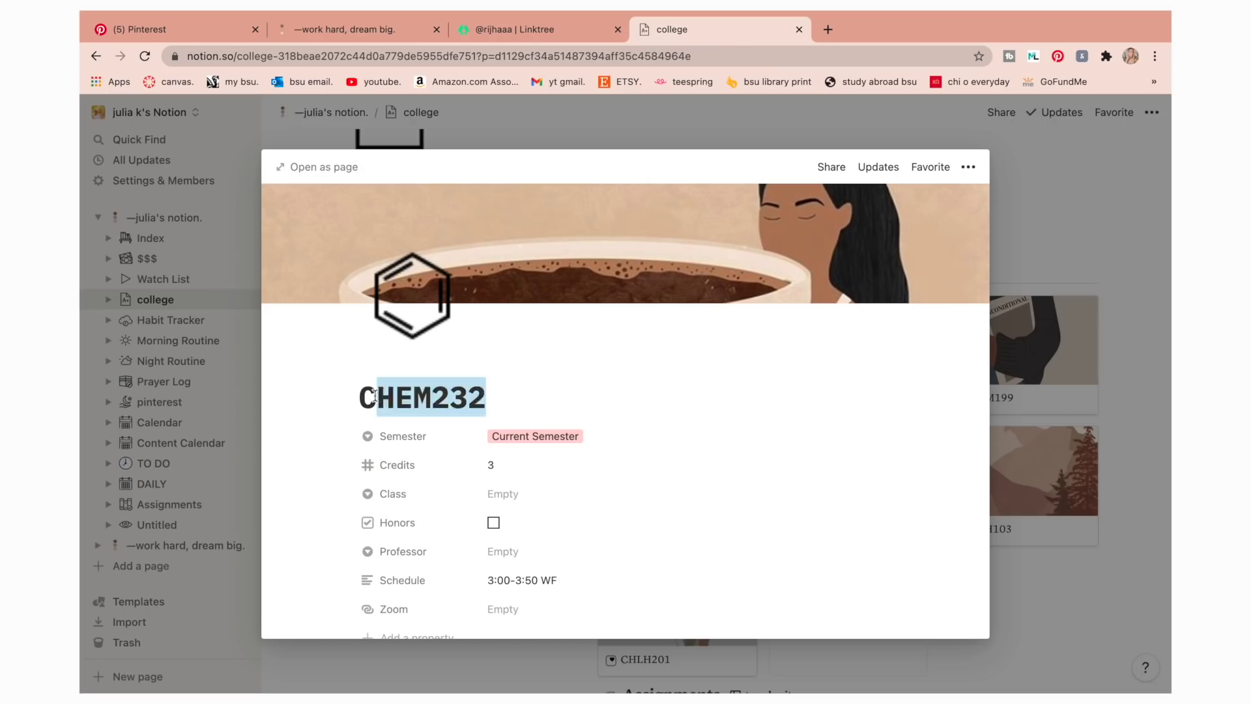
key("BackSpace")
key("BackSpace")
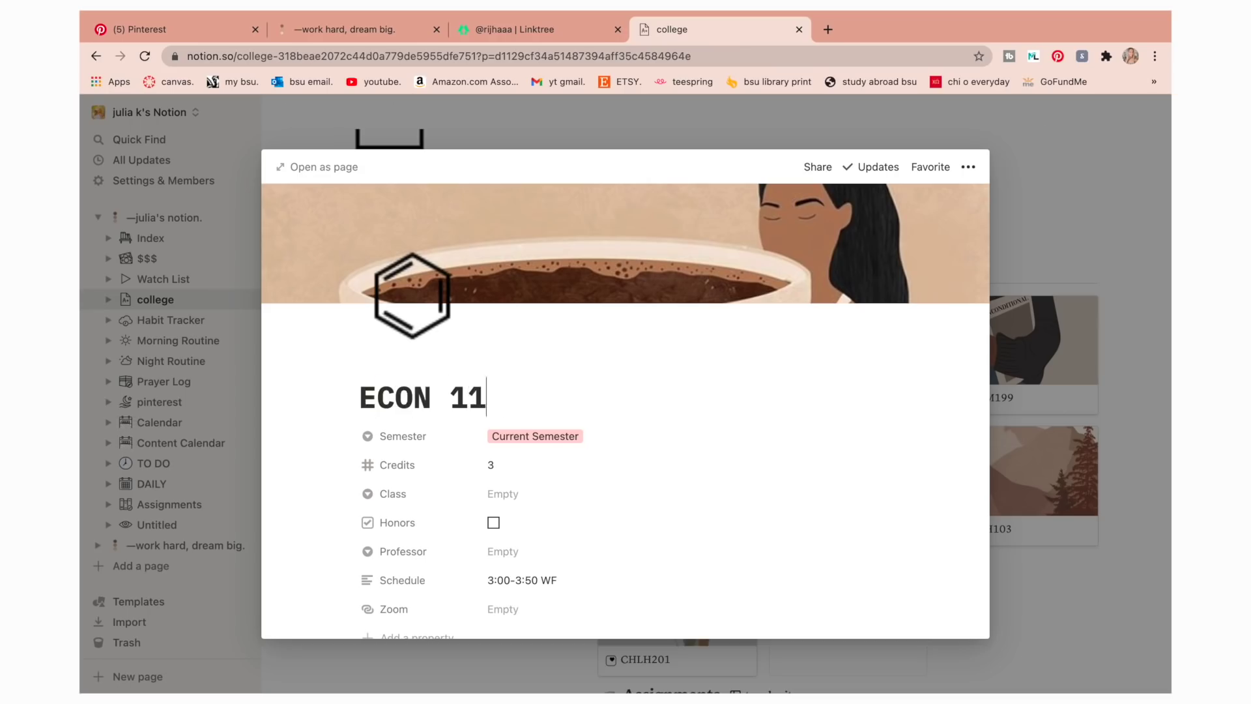
scroll(514, 417, "down", 5)
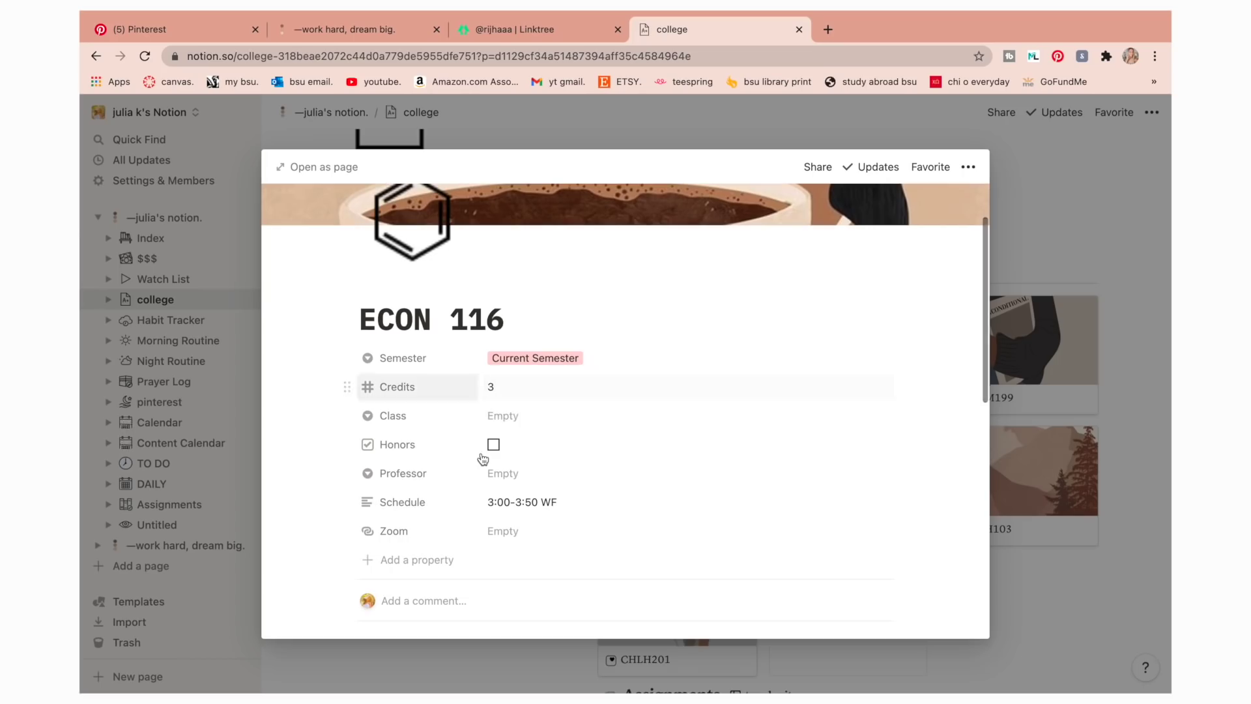
scroll(553, 321, "down", 4)
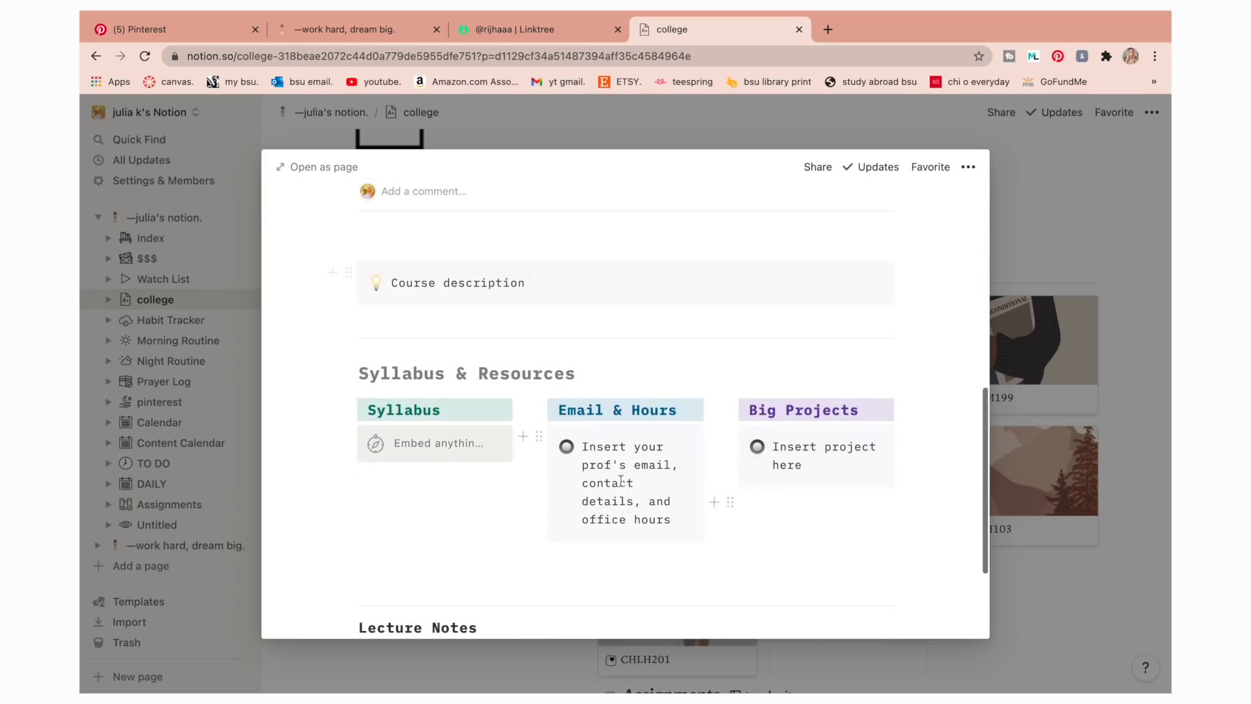
scroll(424, 464, "down", 3)
scroll(424, 464, "up", 12)
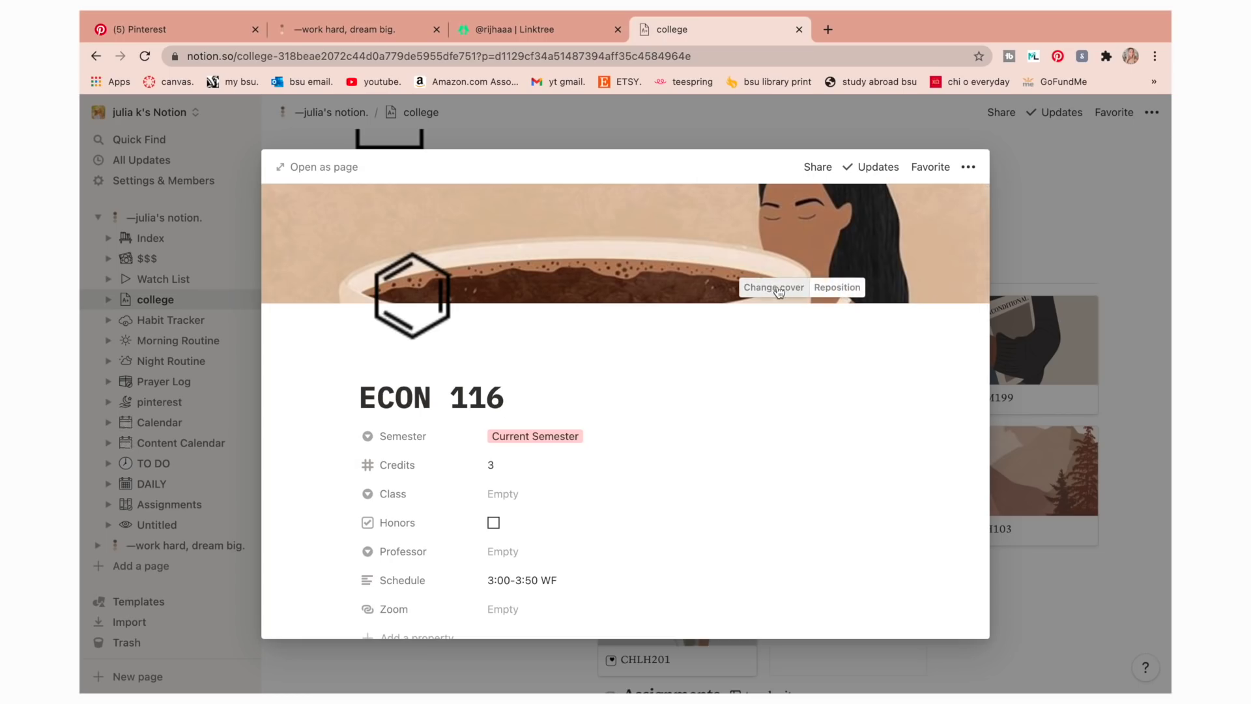
Upload the moon-cycle banner JPEG from Downloads as the course cover
left_click(769, 290)
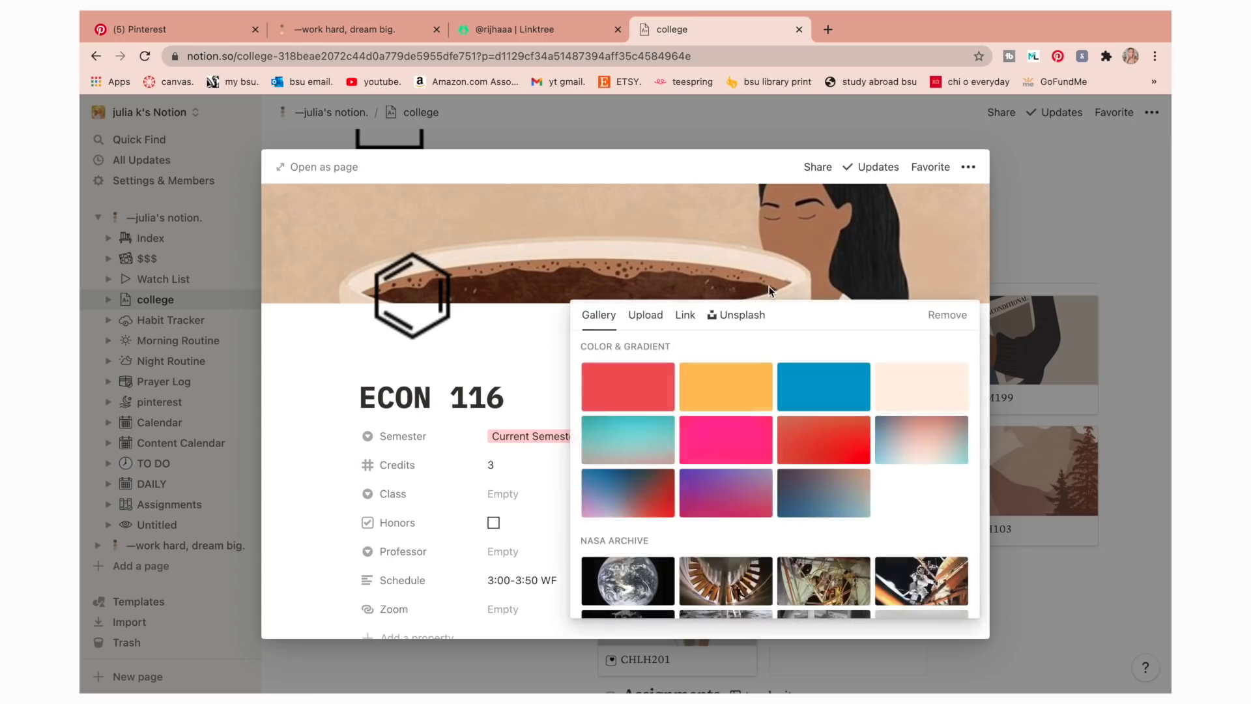
left_click(647, 316)
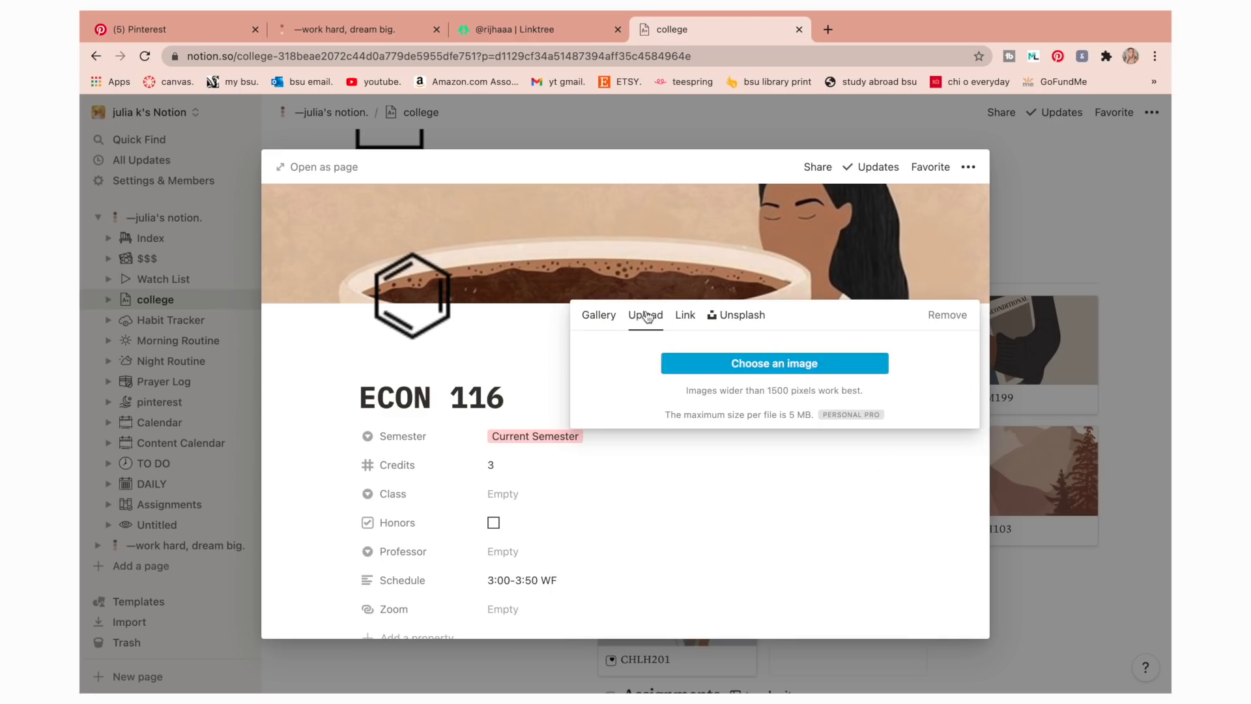
left_click(759, 363)
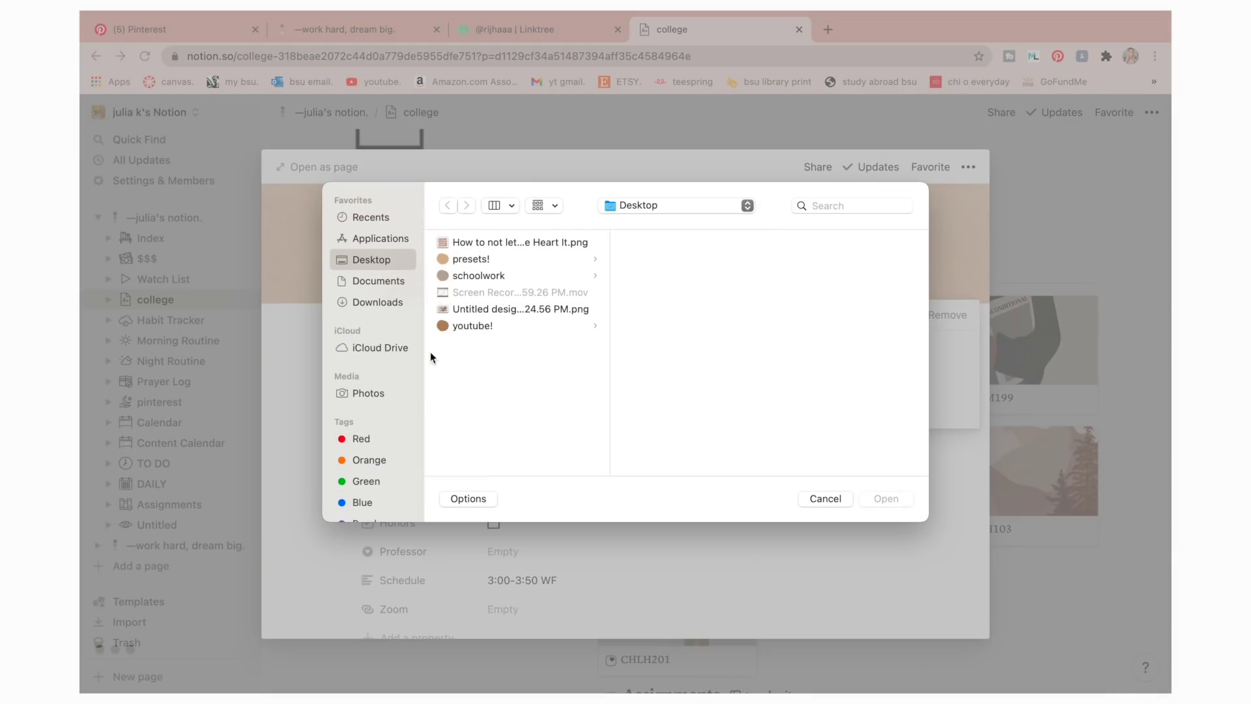
left_click(378, 304)
scroll(528, 427, "down", 2)
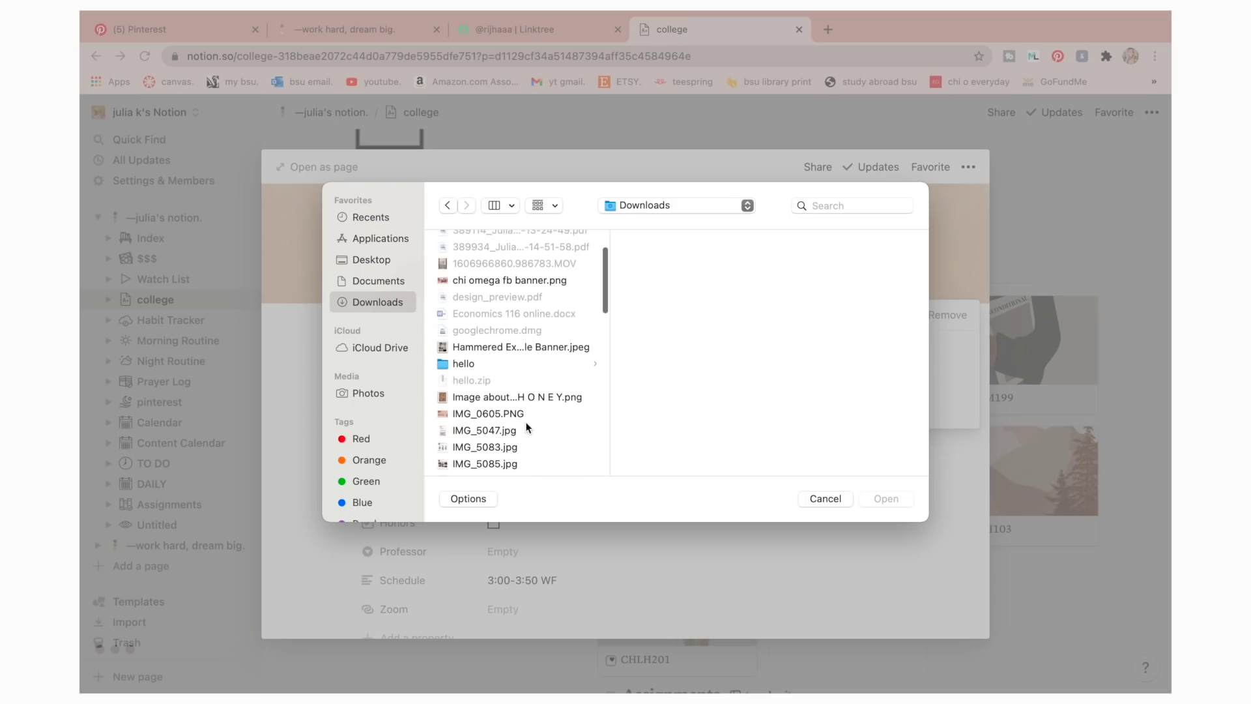
left_click(522, 347)
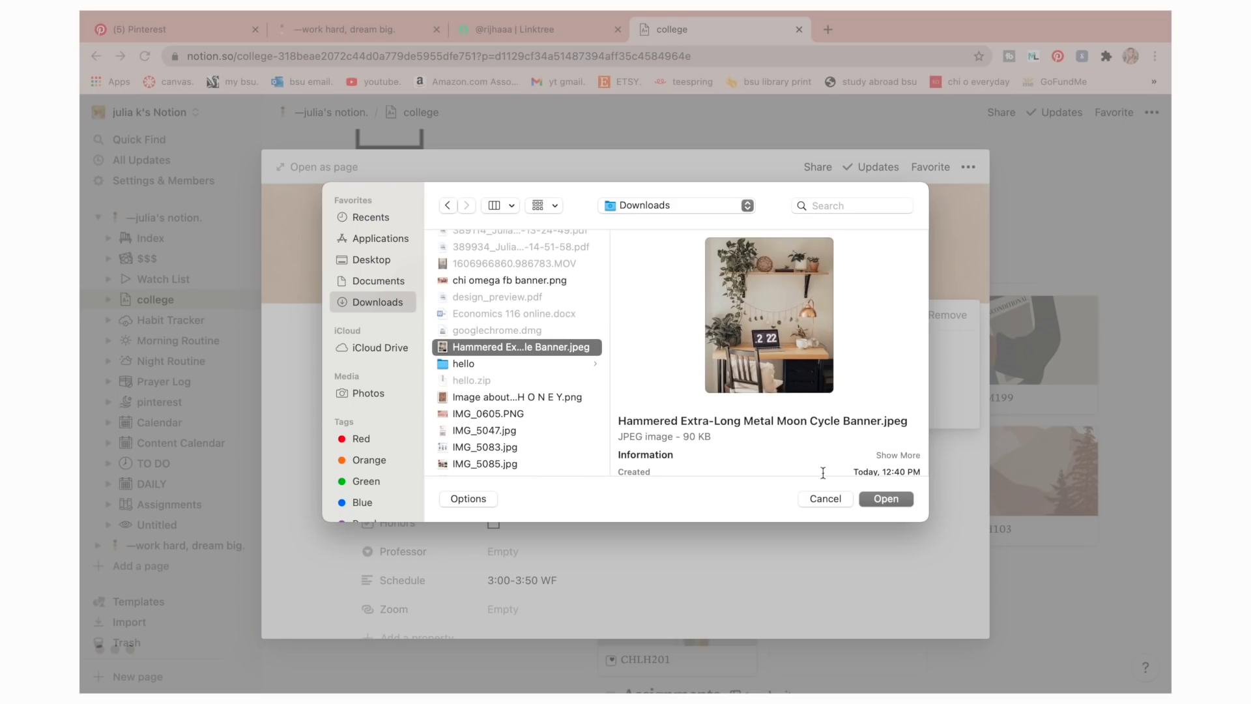
left_click(879, 499)
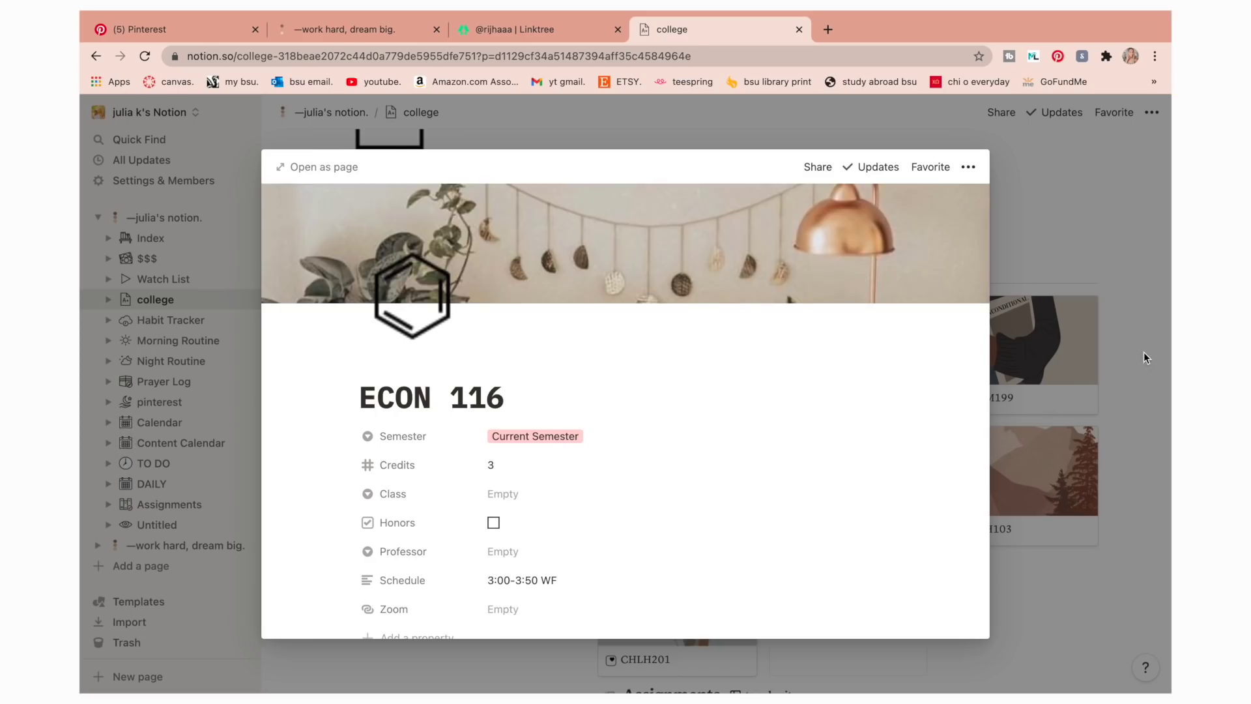
left_click(1143, 352)
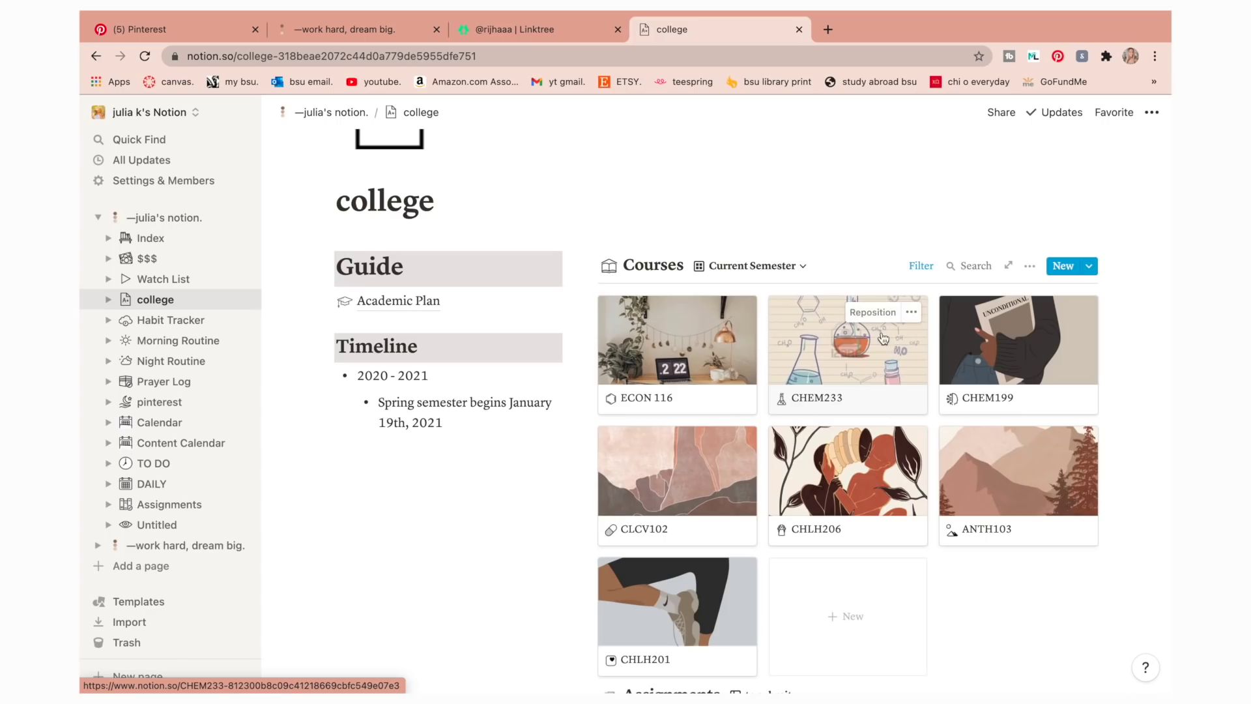
Retitle the CHEM233 course as 'CCIM 210' and go back to the home page
left_click(855, 379)
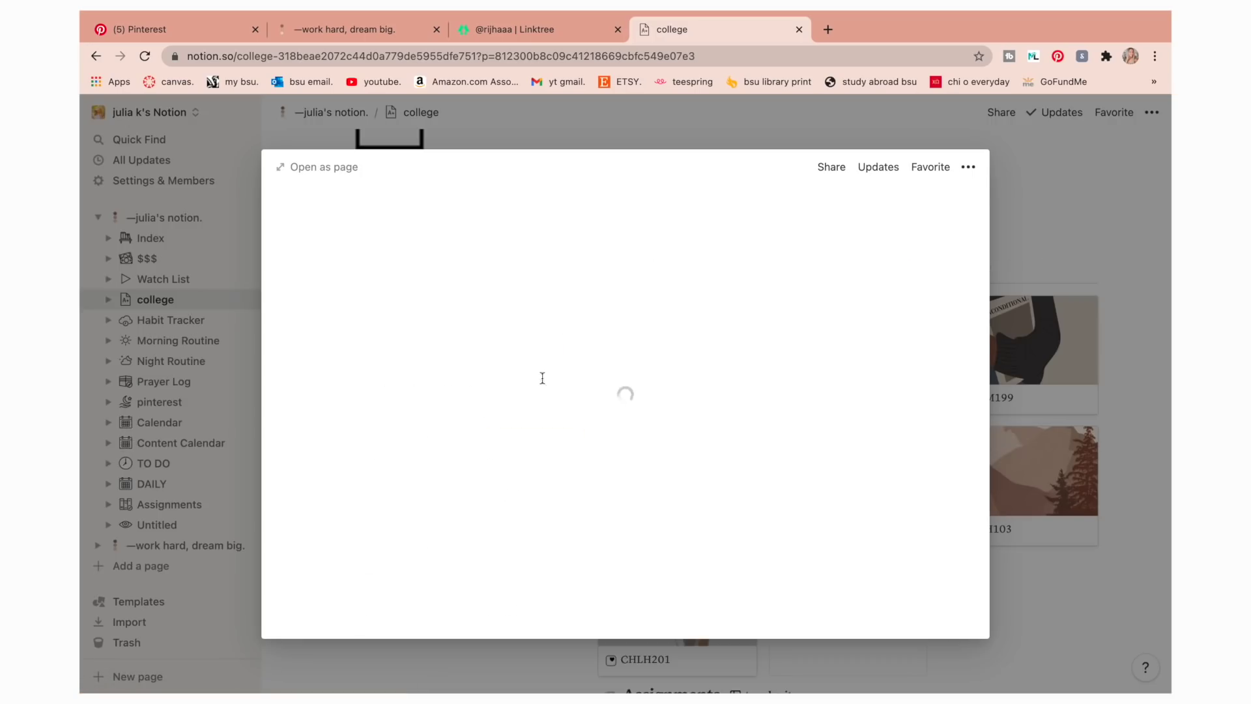
left_click_drag(488, 395, 396, 392)
type("CCI")
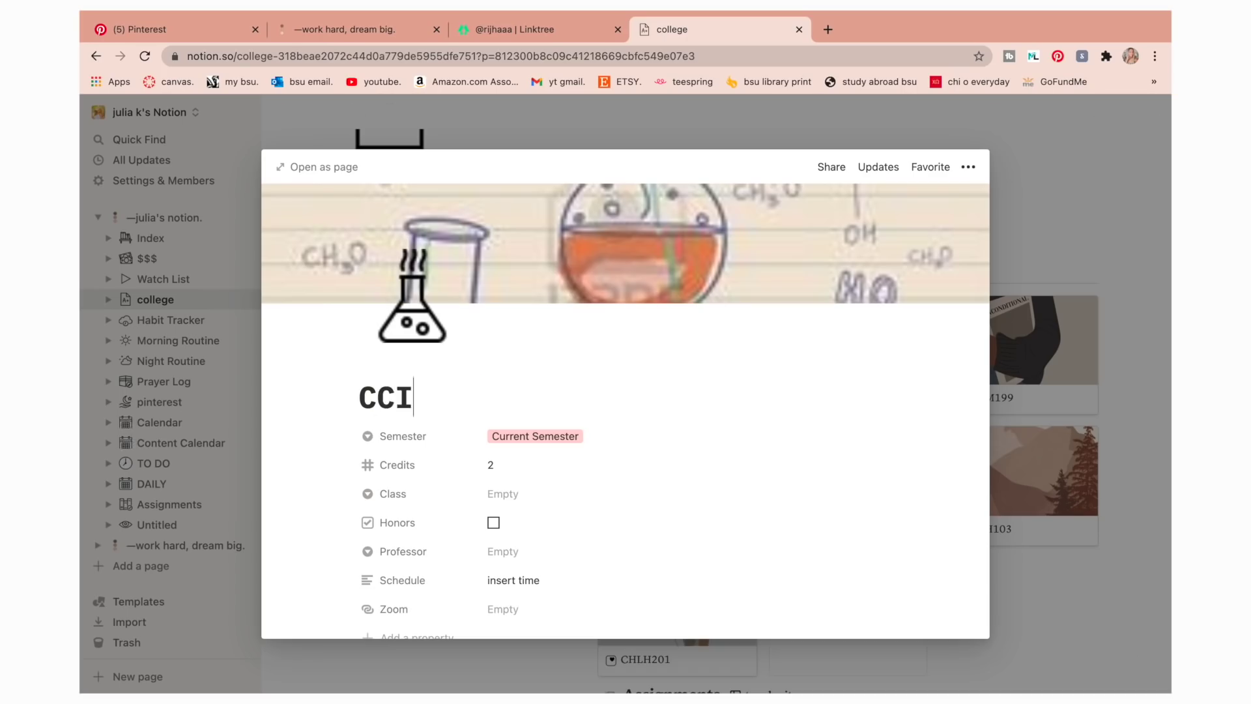
key("Escape")
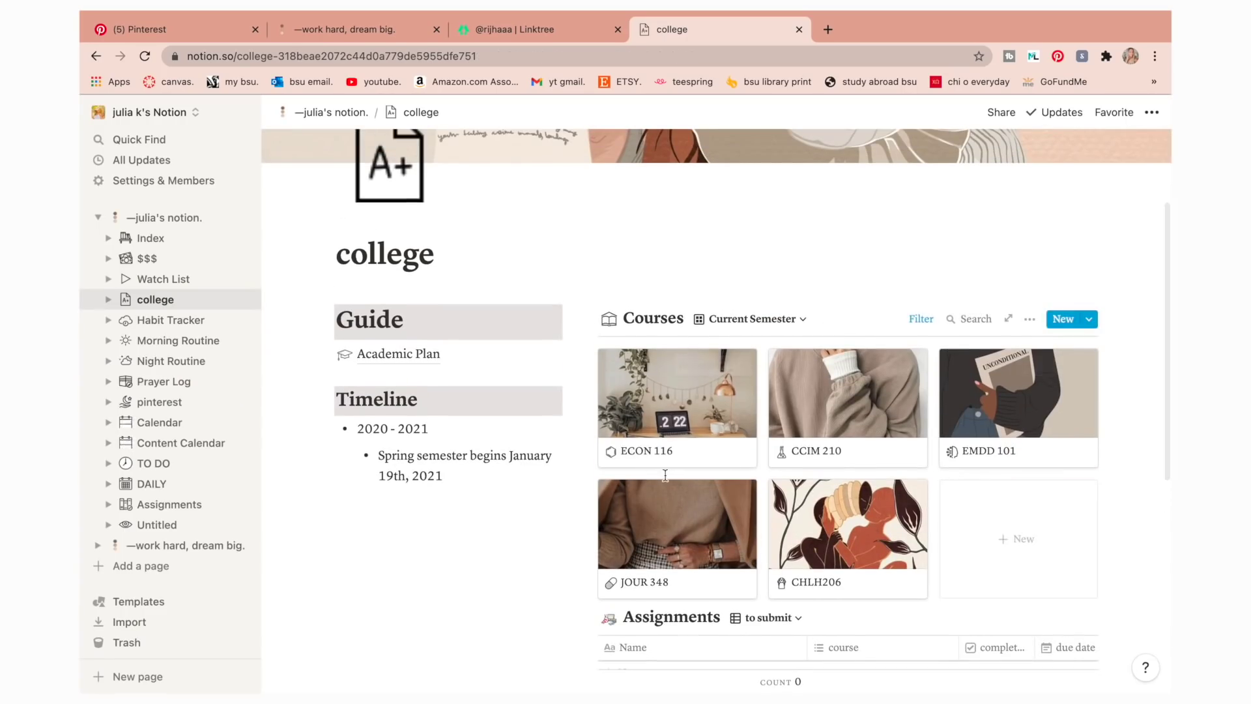
scroll(493, 479, "up", 3)
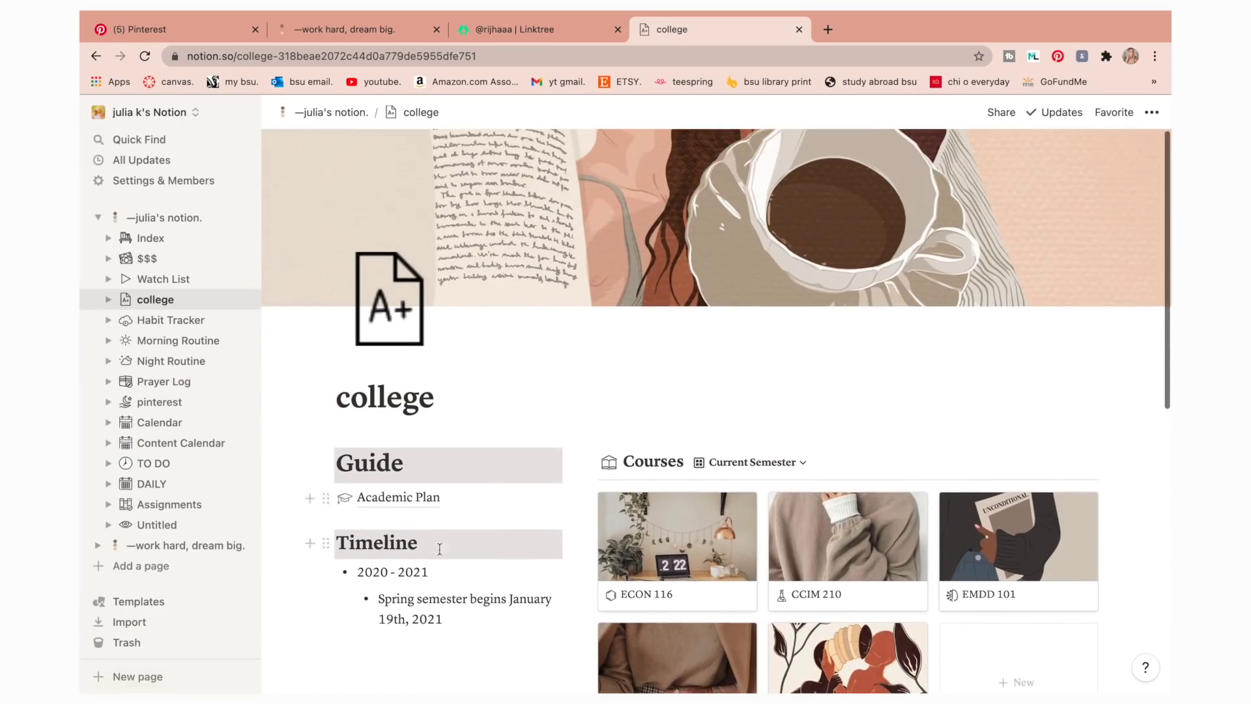
left_click(176, 221)
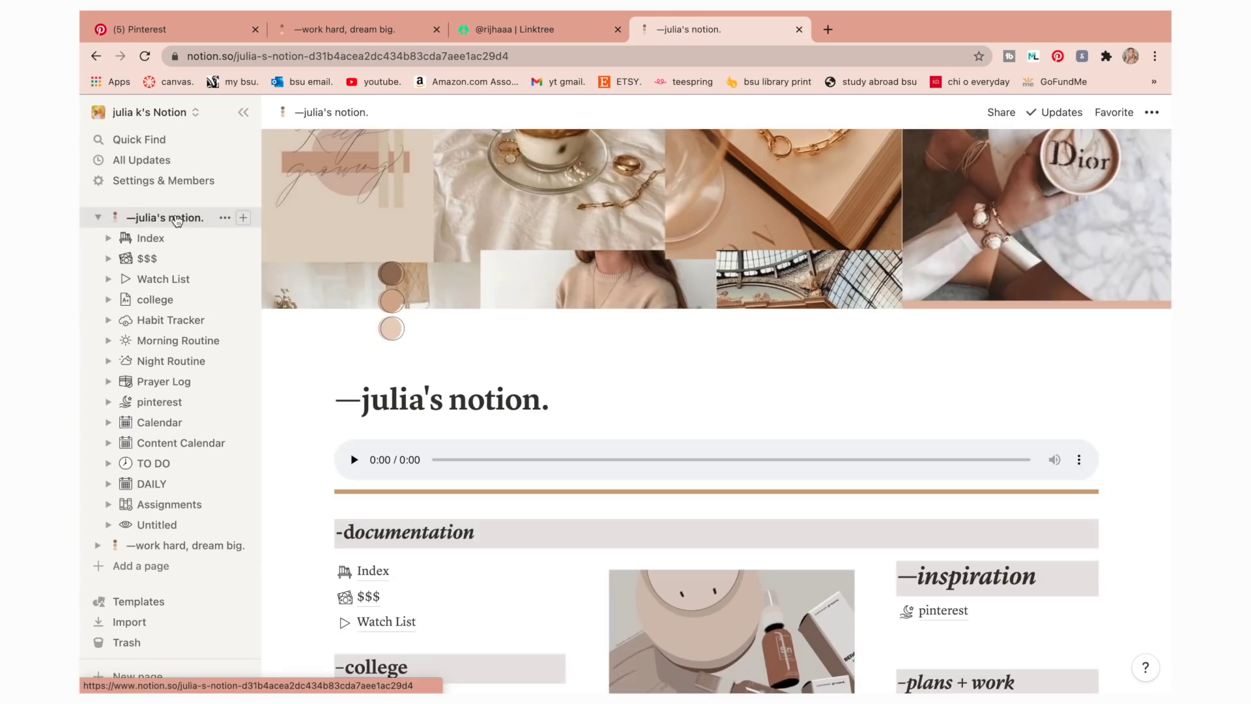
Delete the empty audio player block beneath the home page title
scroll(698, 349, "down", 3)
scroll(698, 349, "down", 3)
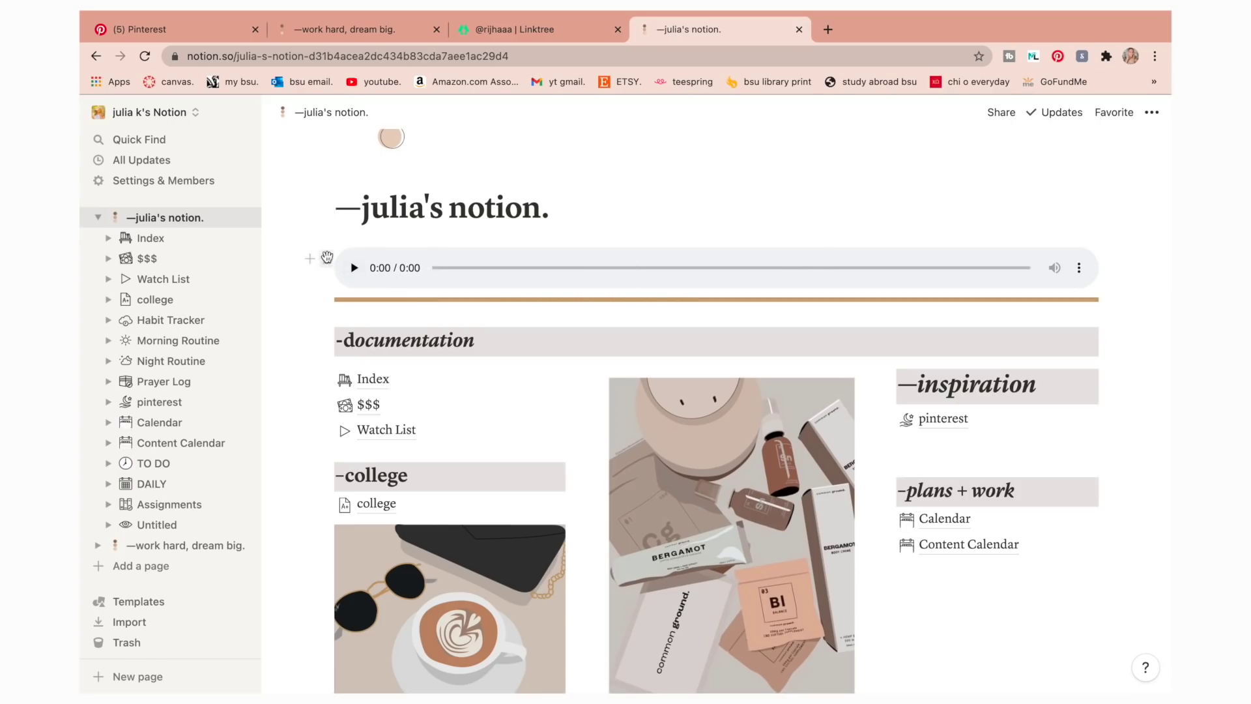
left_click(327, 257)
left_click(228, 164)
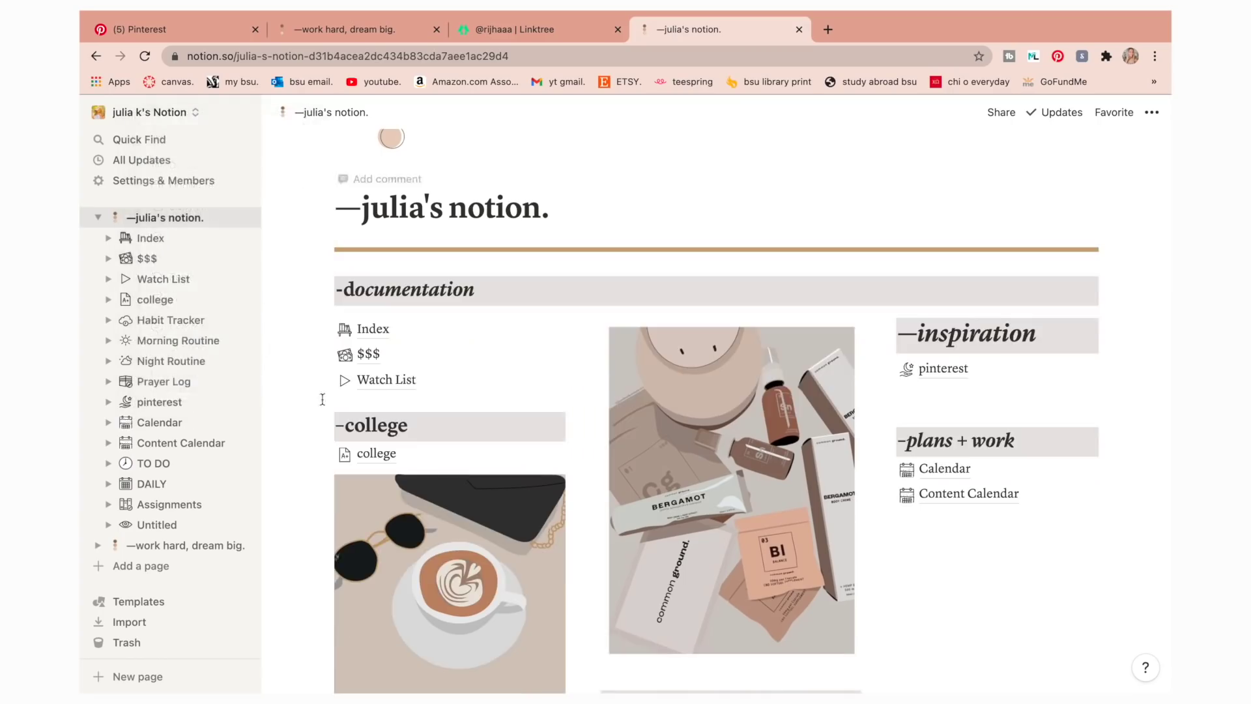
scroll(322, 399, "down", 5)
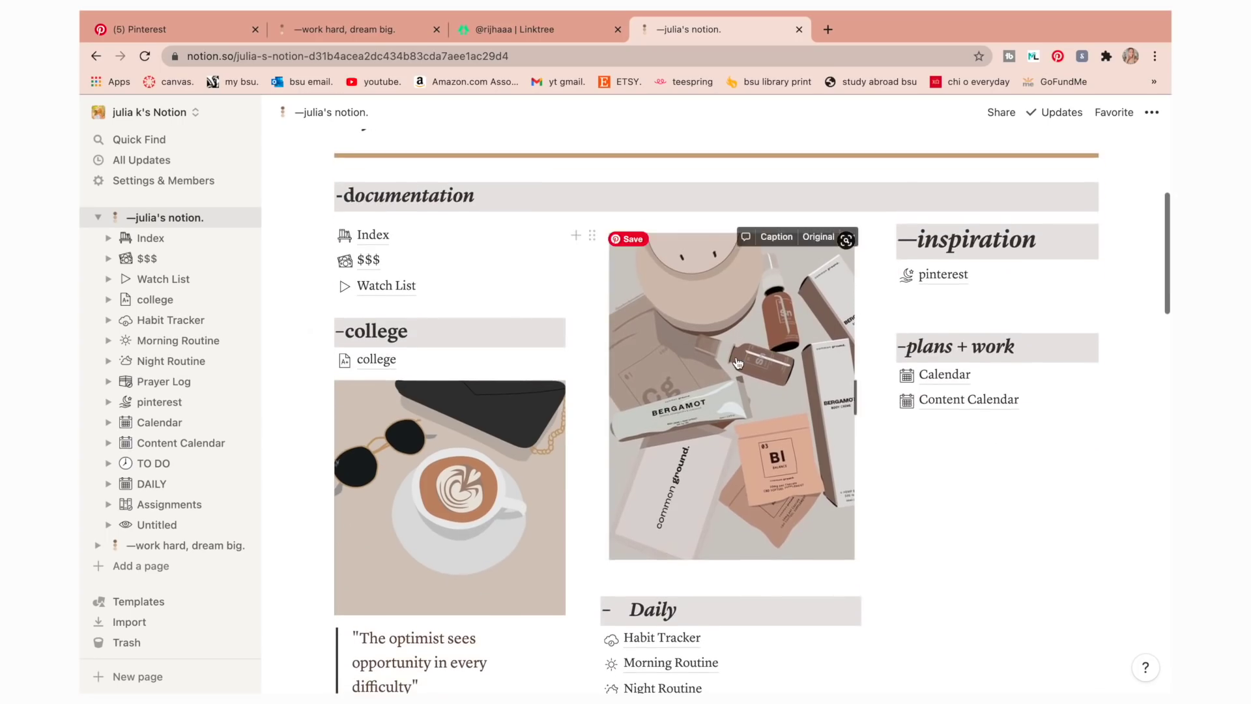
scroll(541, 492, "down", 6)
scroll(419, 452, "up", 12)
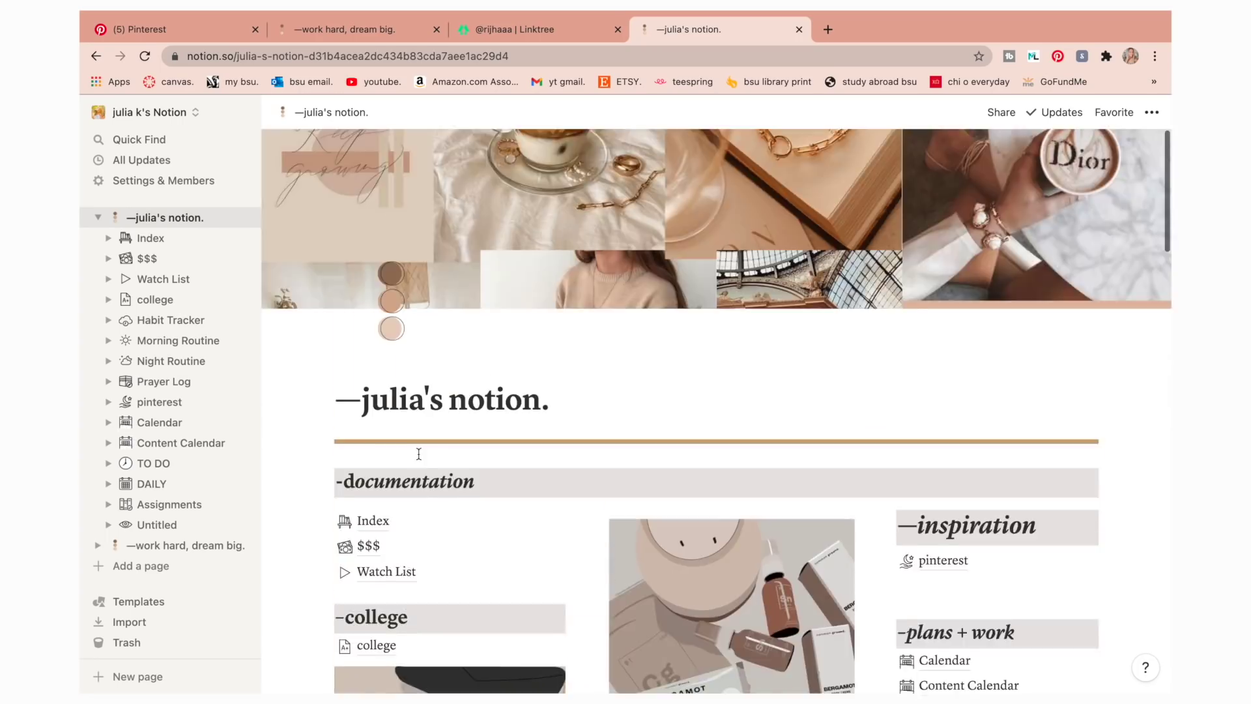
scroll(420, 459, "down", 4)
scroll(421, 459, "down", 3)
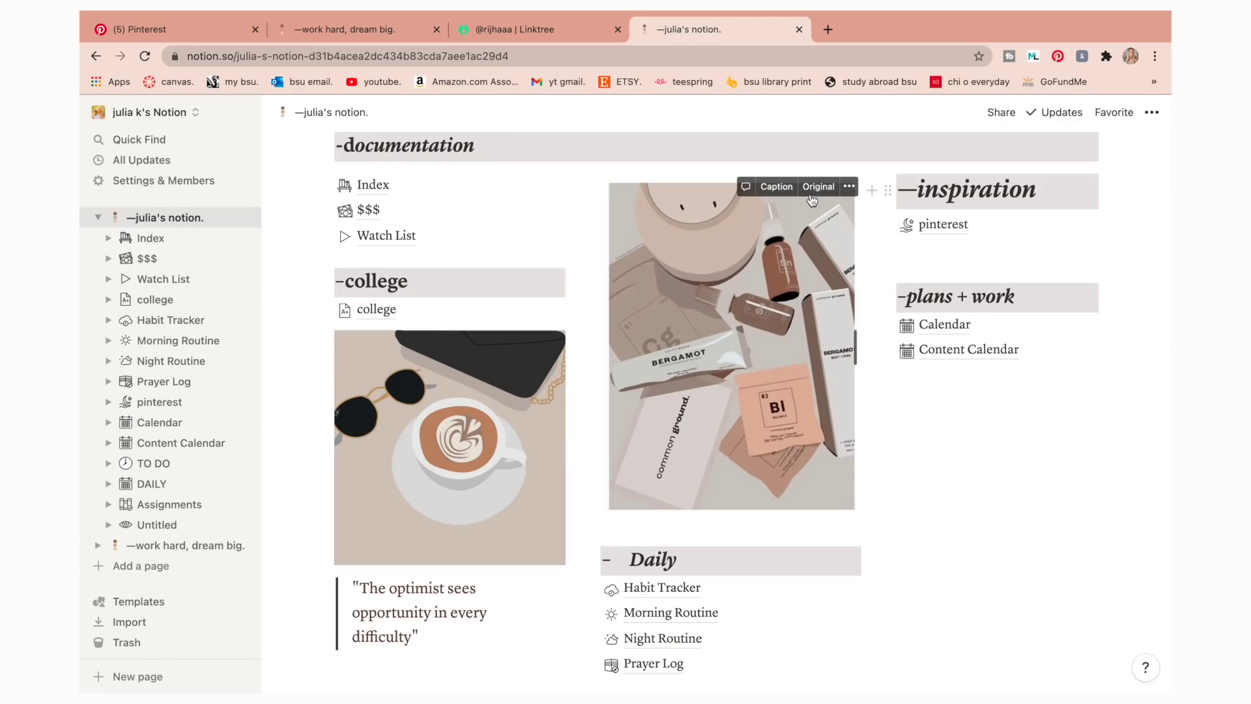
left_click(850, 188)
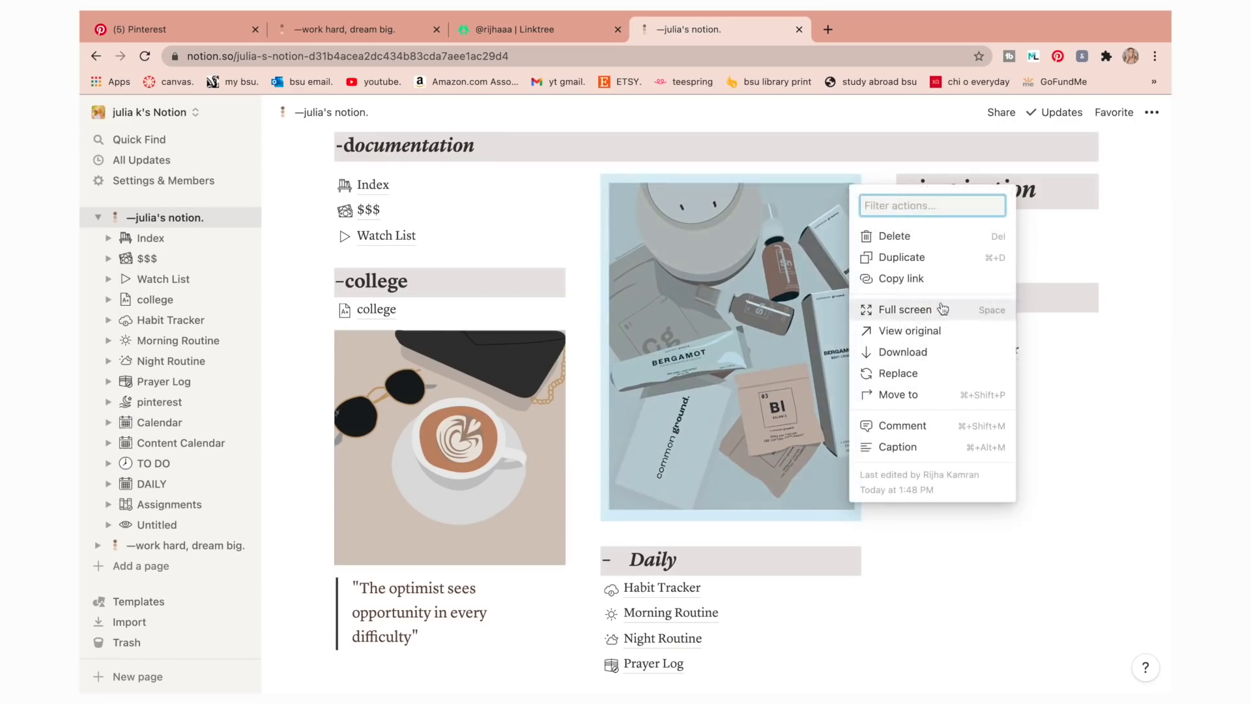
Replace the skincare products photo with the sweater-and-plaid-skirt JPEG from Downloads
left_click(936, 373)
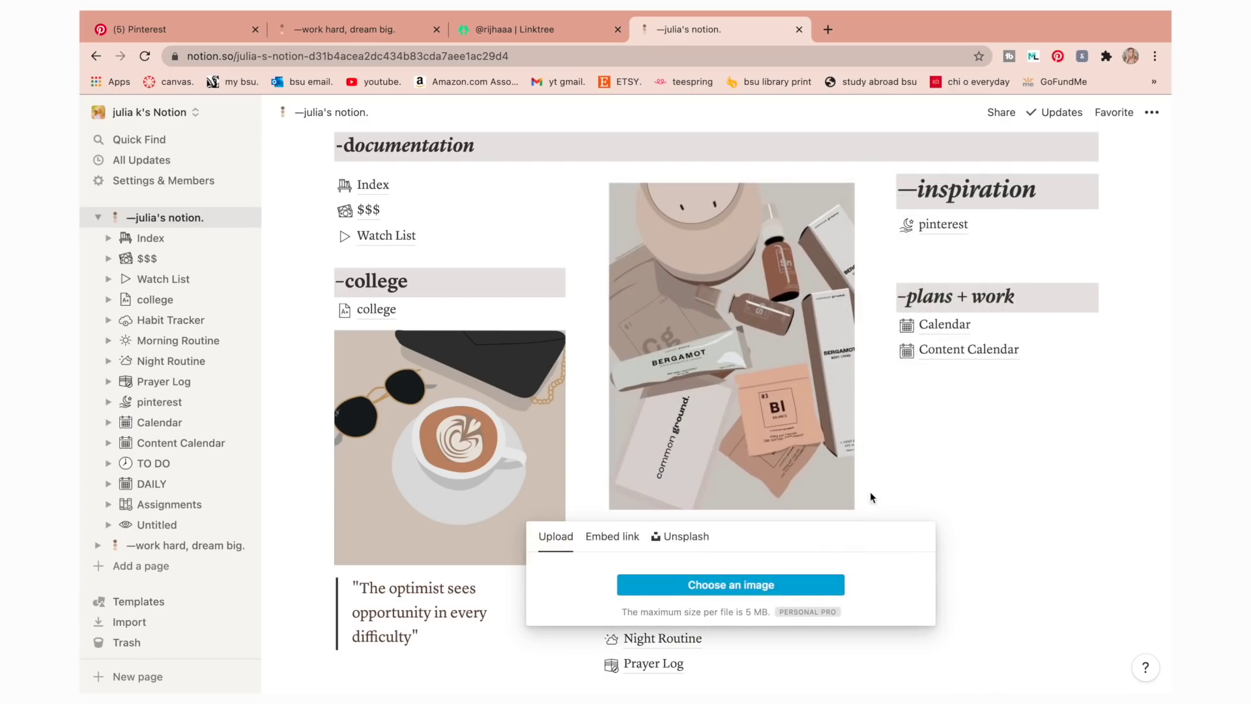
left_click(744, 584)
left_click(469, 244)
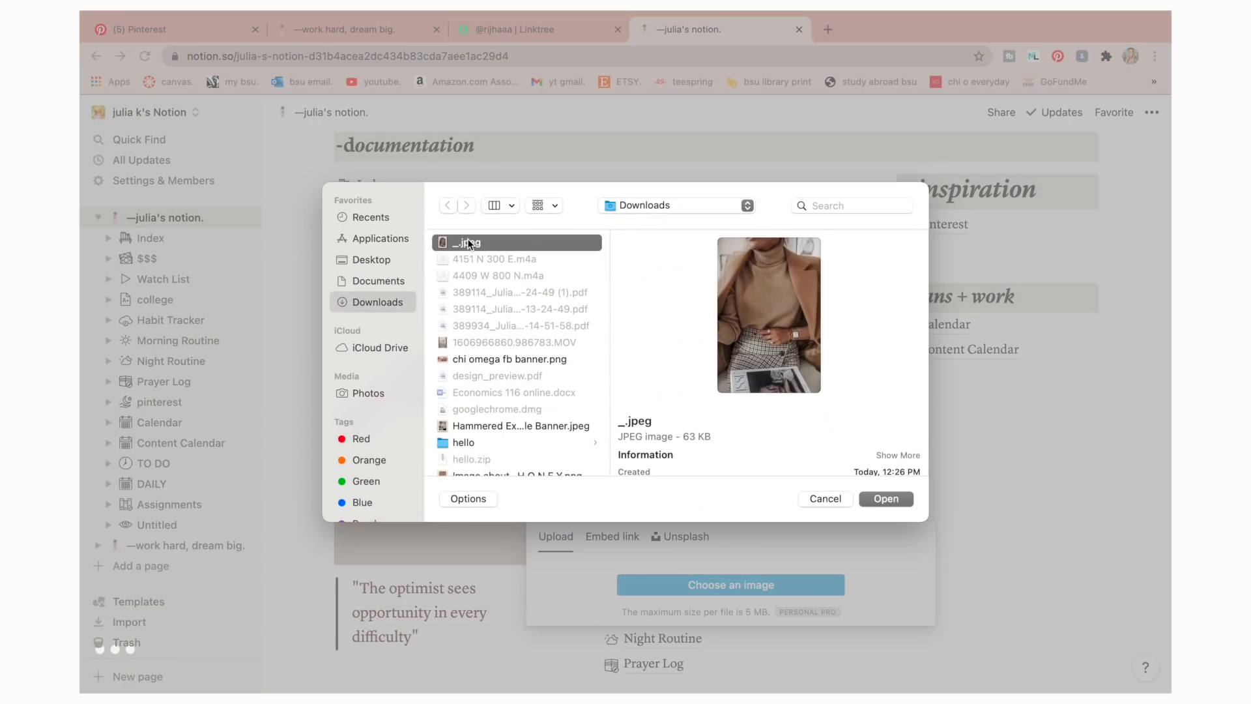
left_click(886, 499)
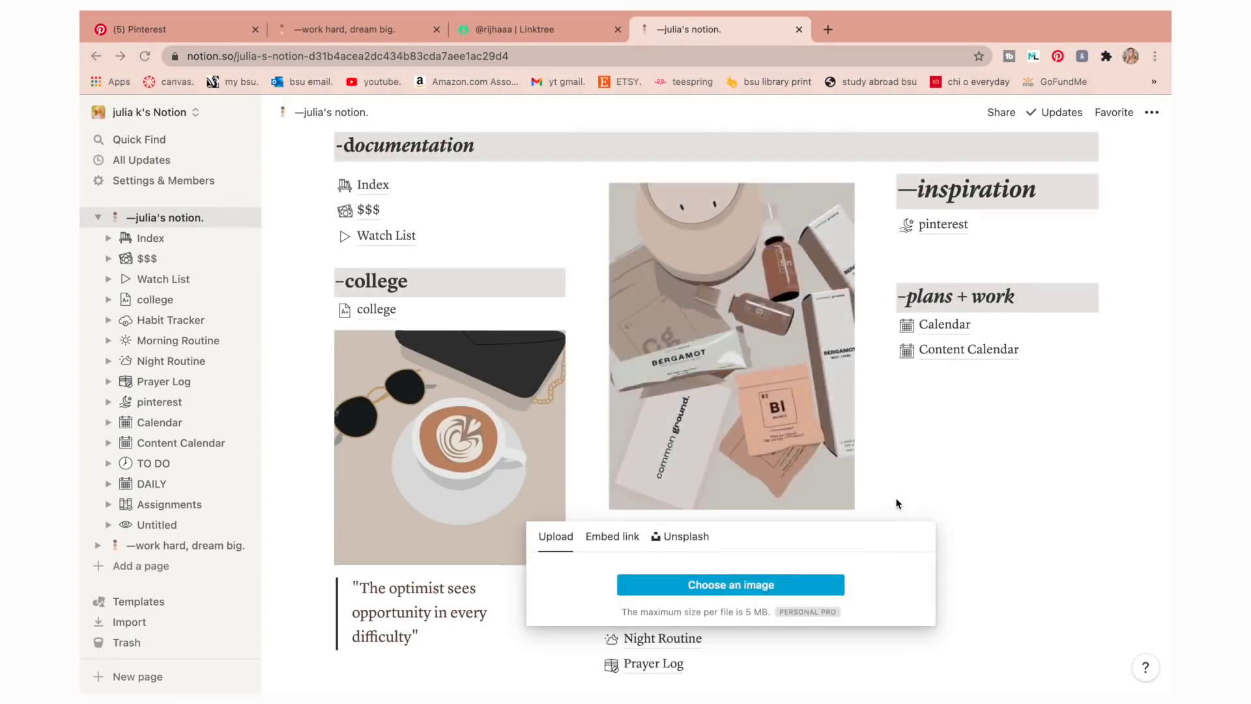
scroll(896, 498, "up", 5)
scroll(896, 497, "down", 5)
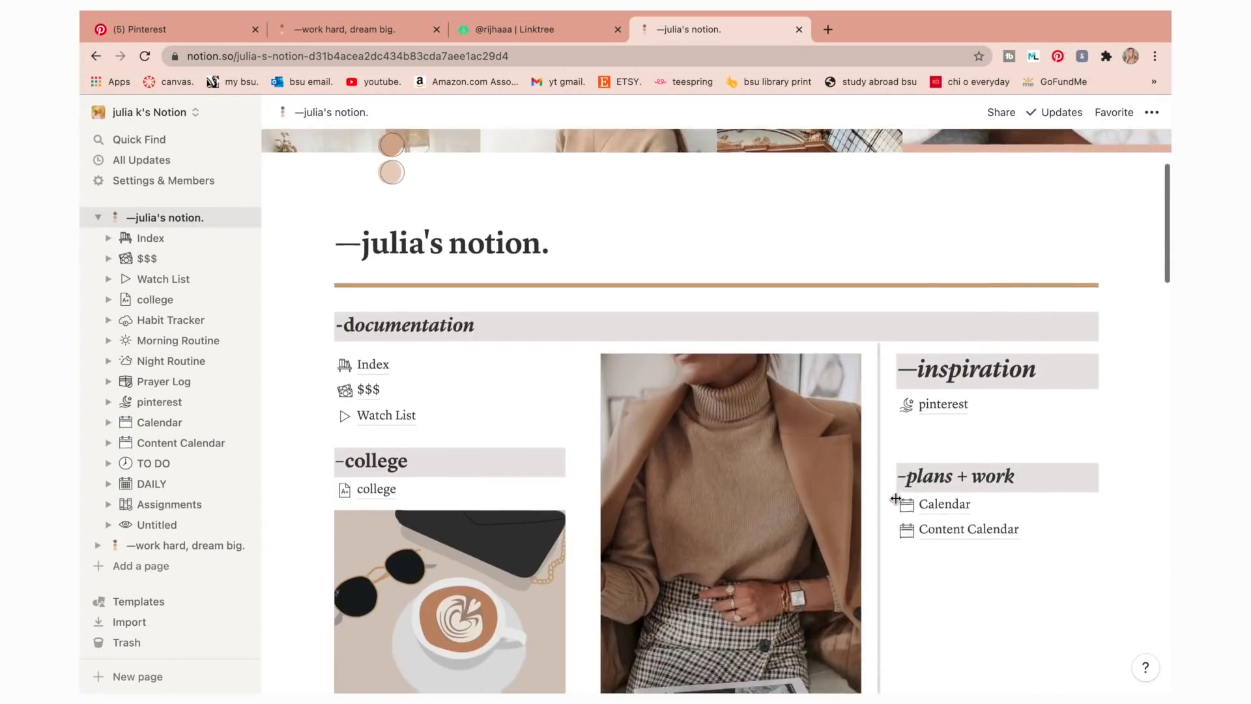
scroll(895, 498, "up", 5)
scroll(776, 373, "down", 5)
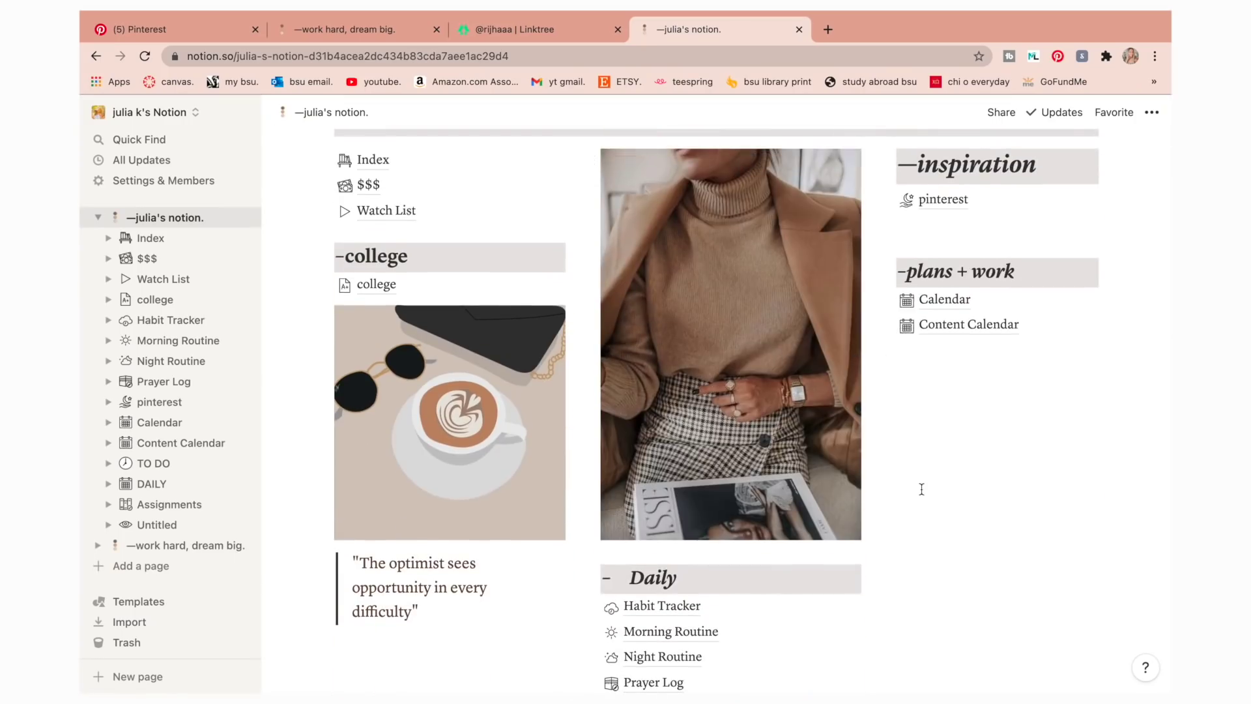
scroll(632, 469, "down", 1)
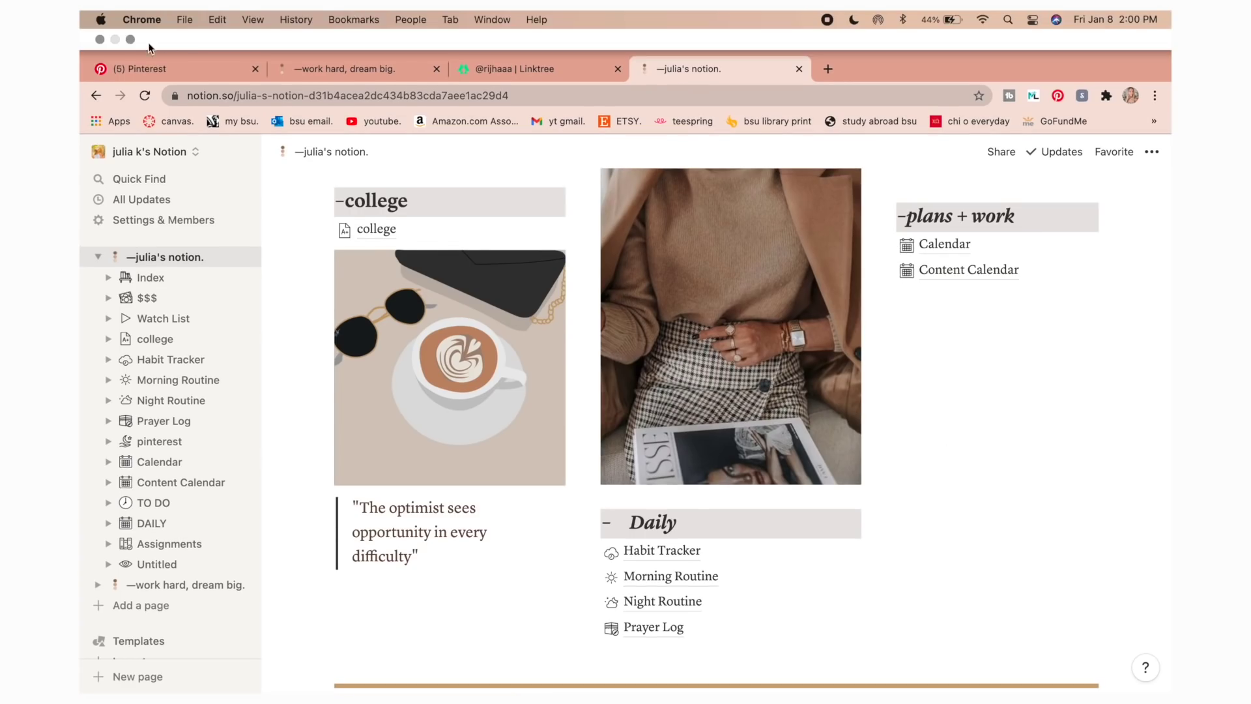
Add the 'Visualize your highest self' poster image from the desktop below Content Calendar
left_click(130, 39)
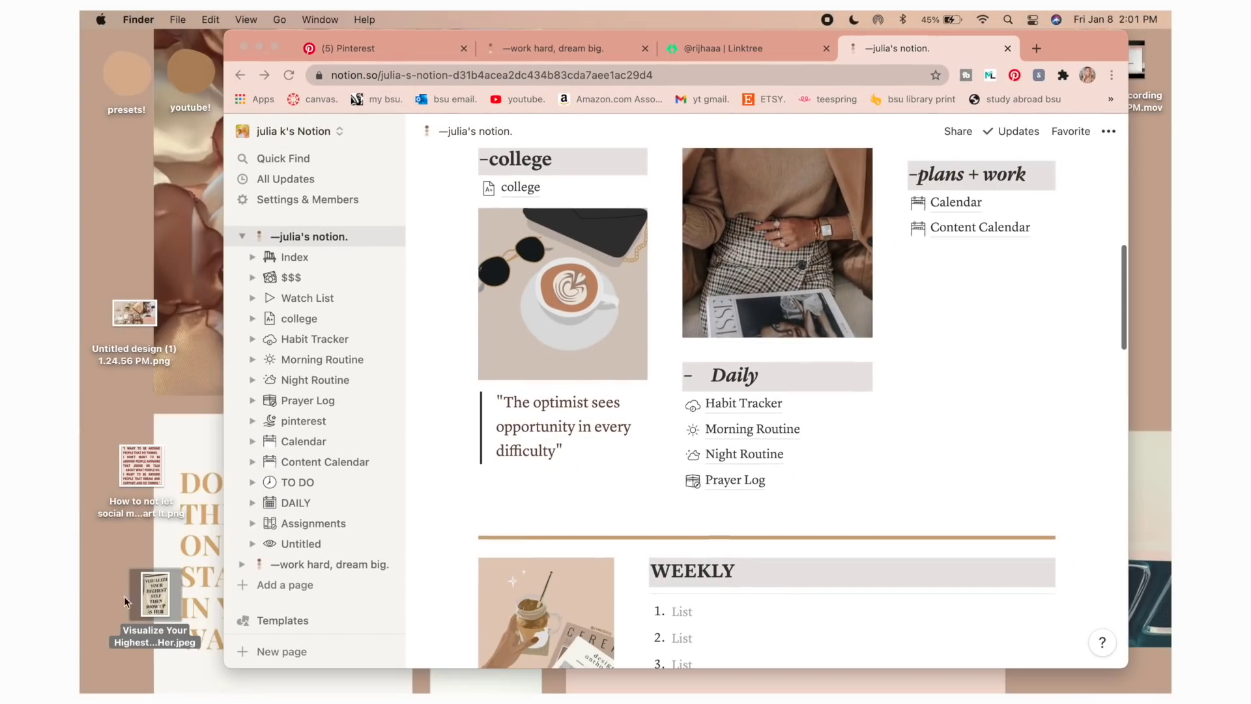
left_click_drag(148, 608, 990, 350)
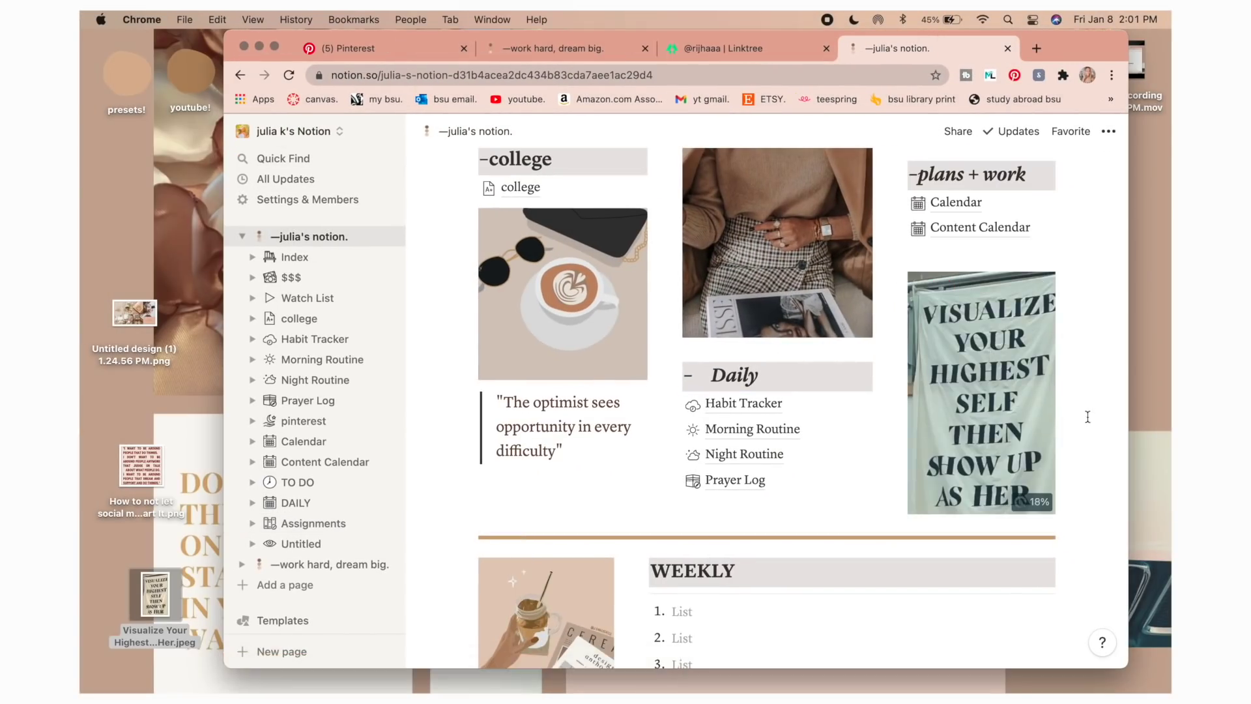
left_click(275, 46)
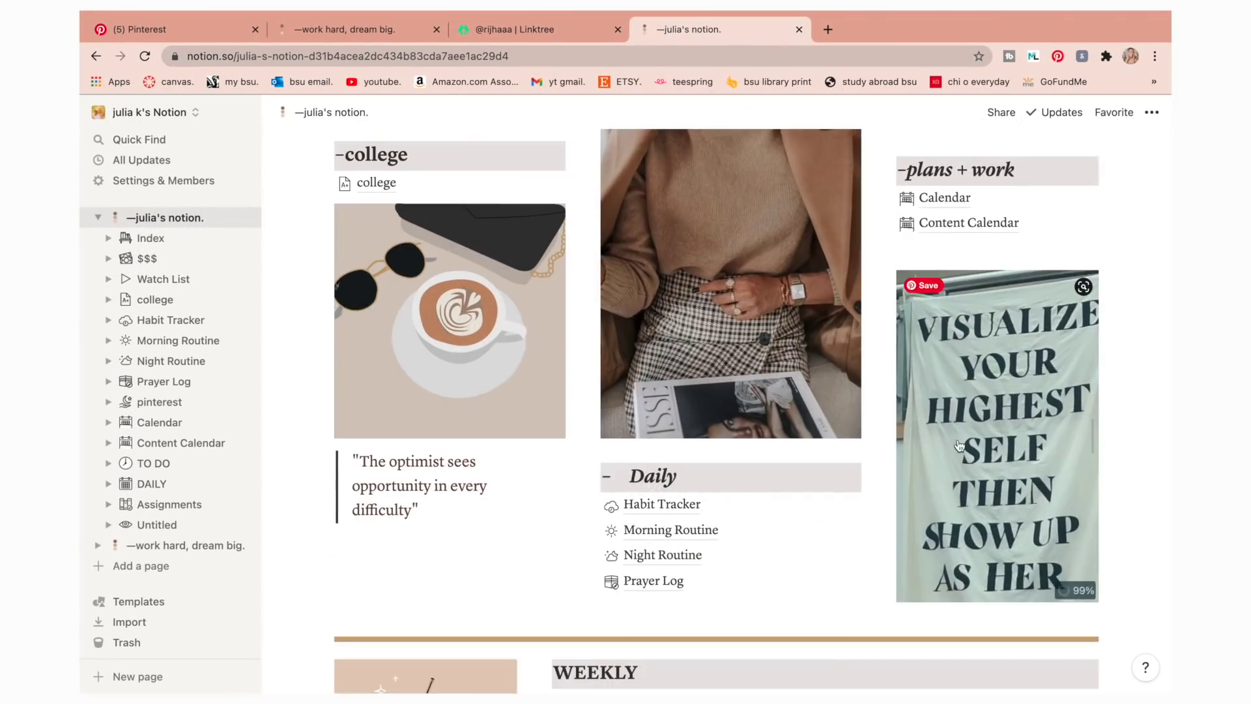
Delete the Prayer Log link from the Daily list
scroll(1145, 465, "up", 2)
scroll(1145, 465, "down", 1)
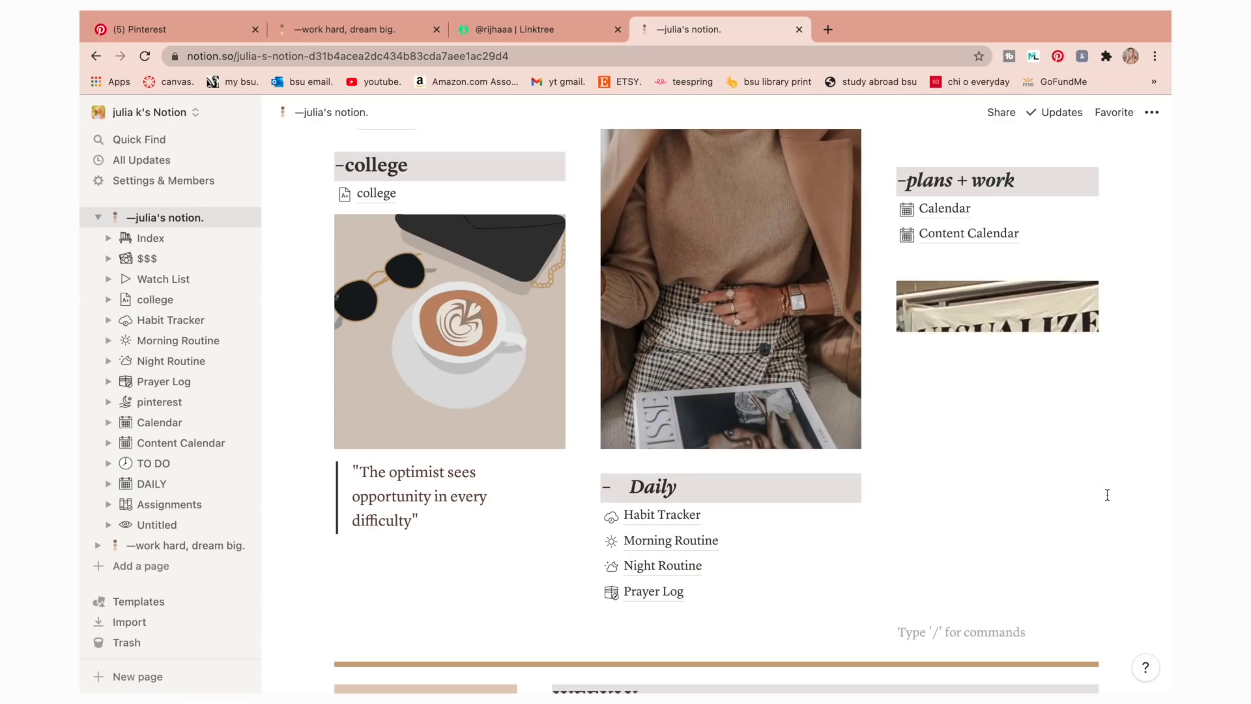
scroll(710, 596, "down", 1)
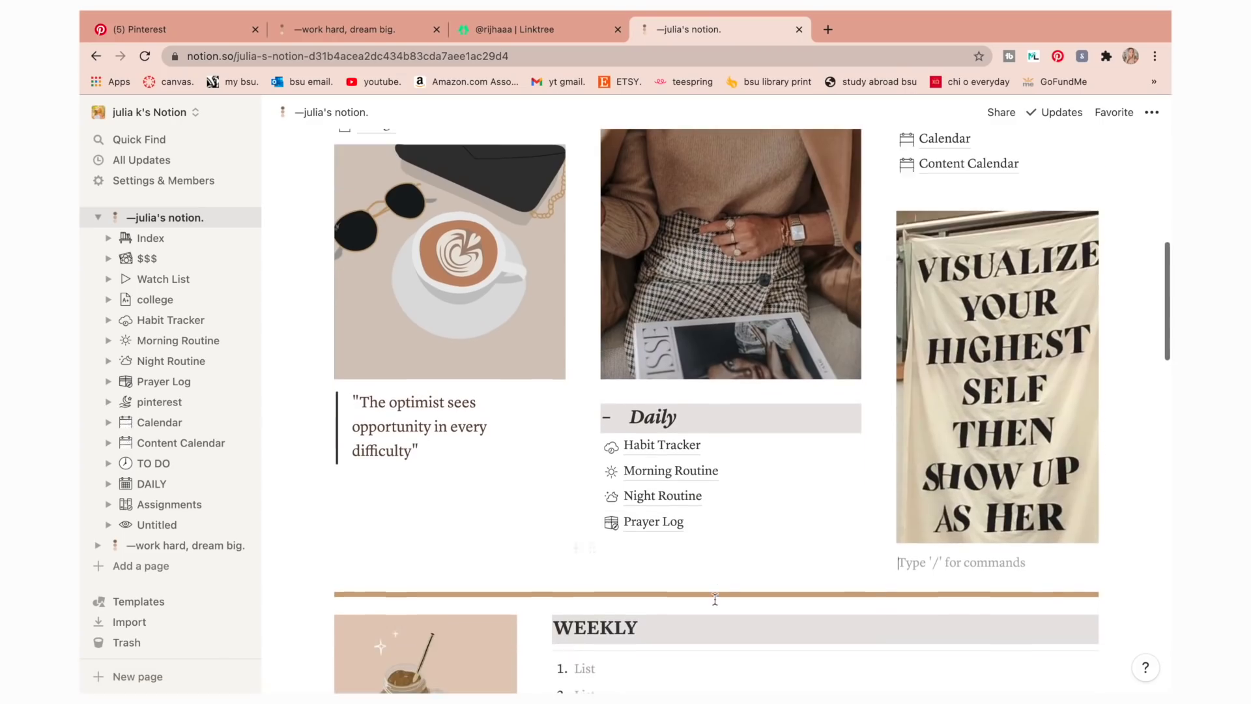
left_click(592, 524)
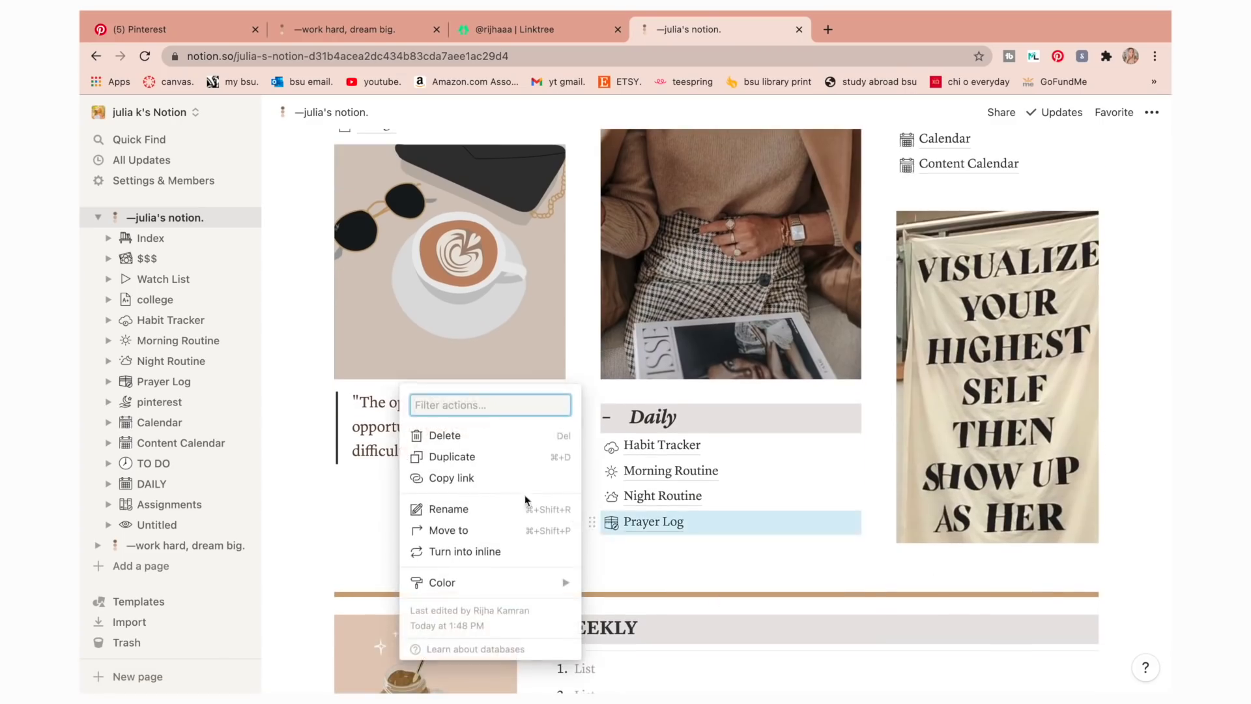
left_click(449, 436)
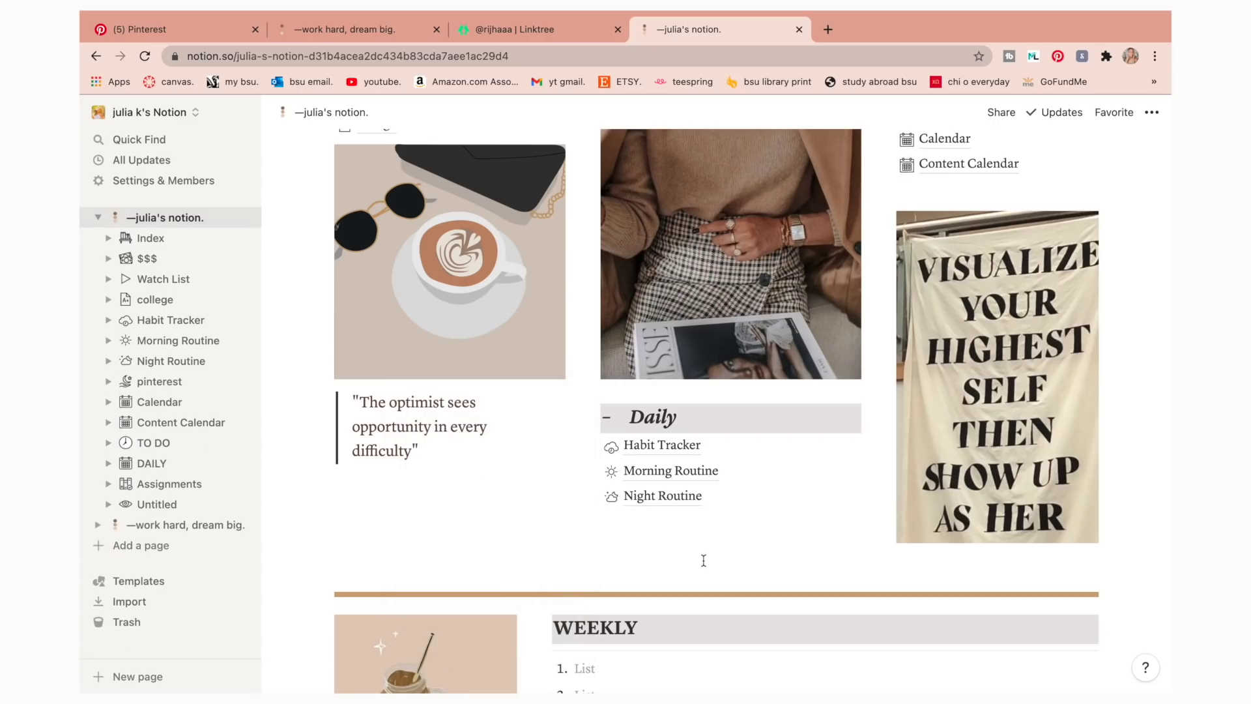
scroll(483, 516, "up", 1)
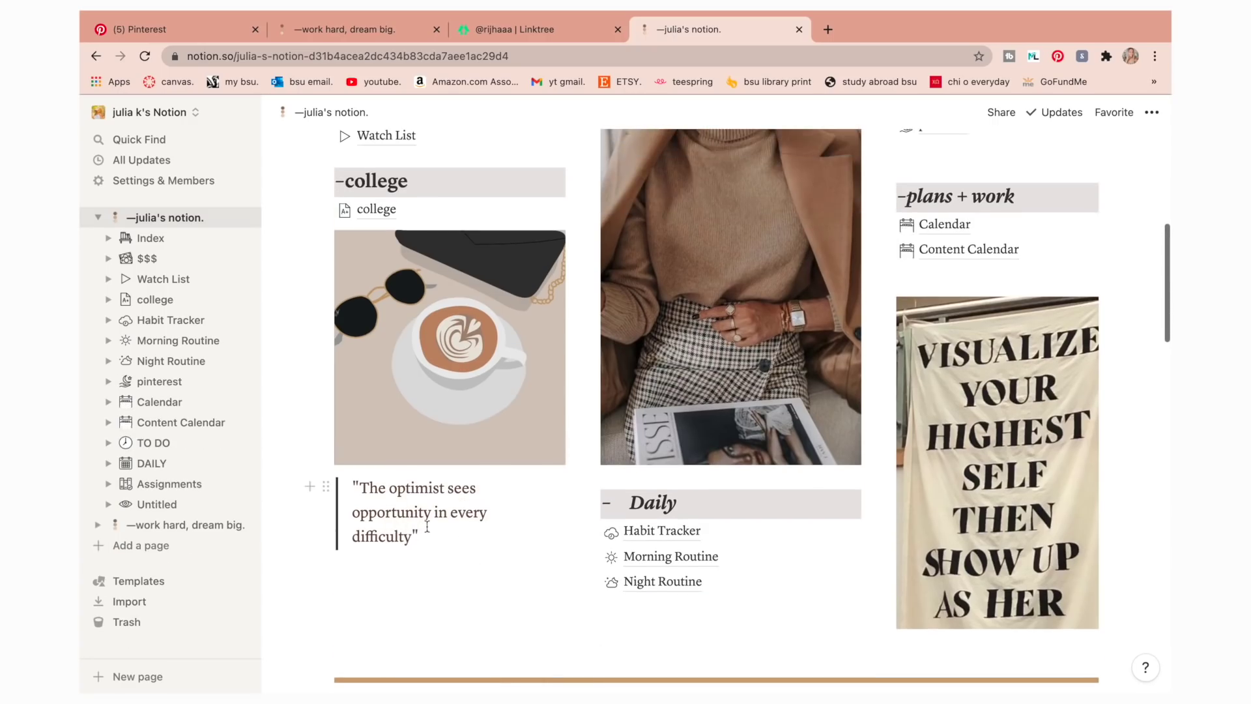
Replace the quote with "i am deserving of everything i dream of."
left_click_drag(396, 522, 360, 487)
key("BackSpace")
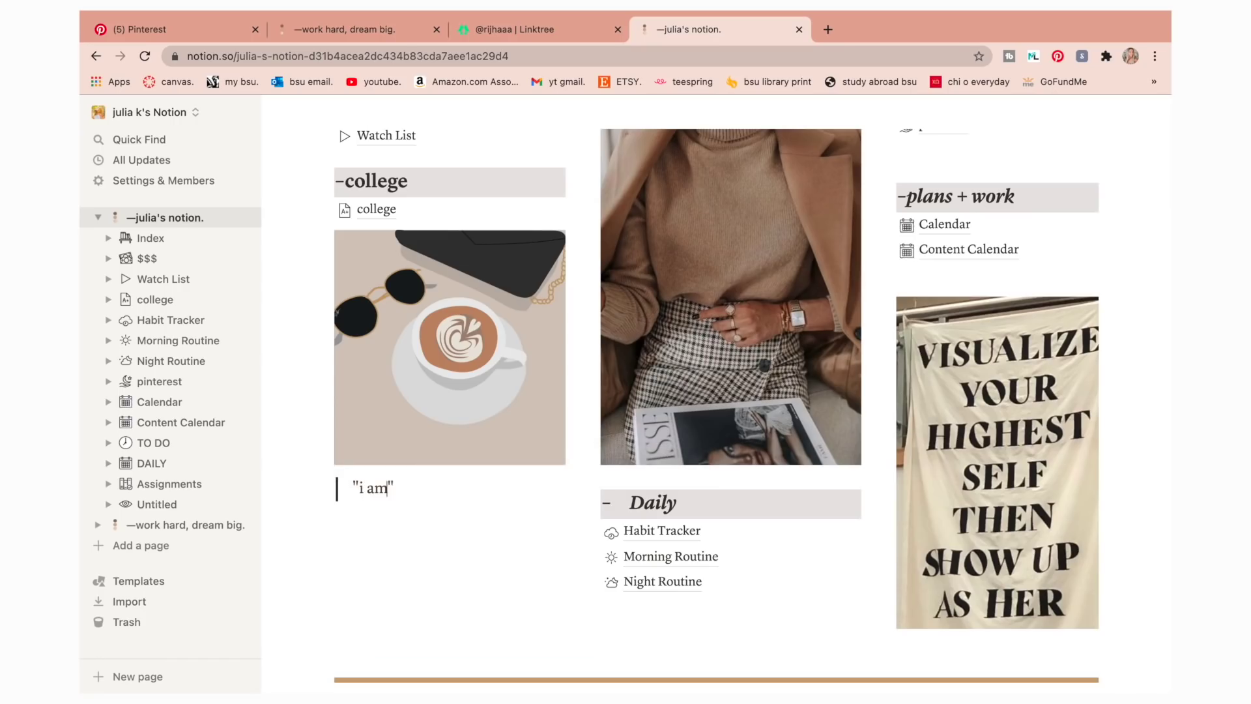
type("i am deserving of everything i dream of.")
key("Return")
Enter 'edit video' as the first TO DO task and mark it done
scroll(447, 630, "down", 5)
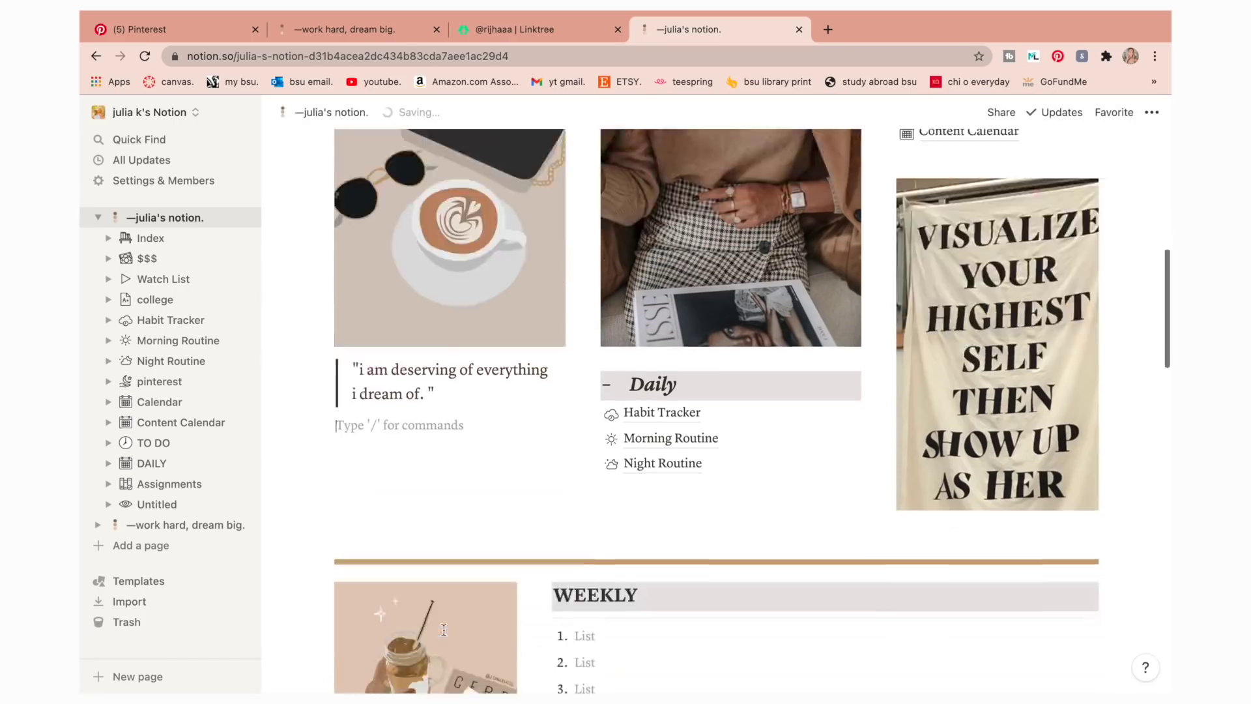
scroll(668, 627, "down", 1)
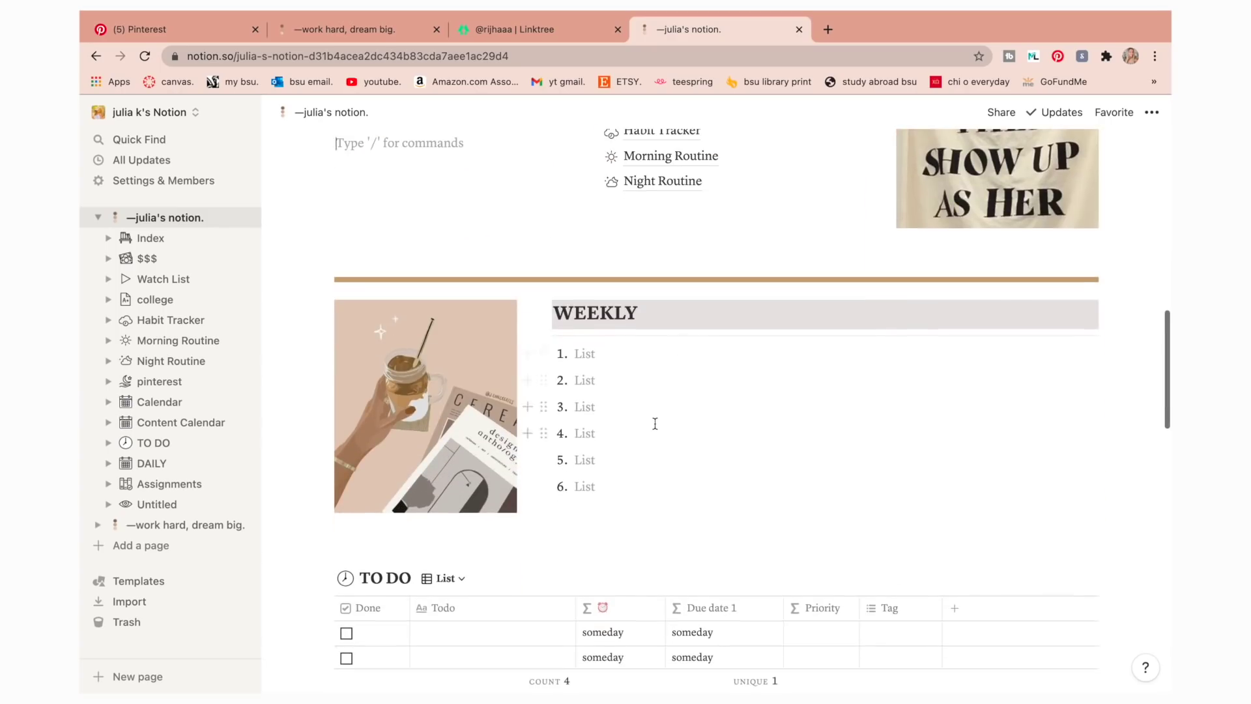
scroll(655, 423, "down", 4)
left_click(452, 366)
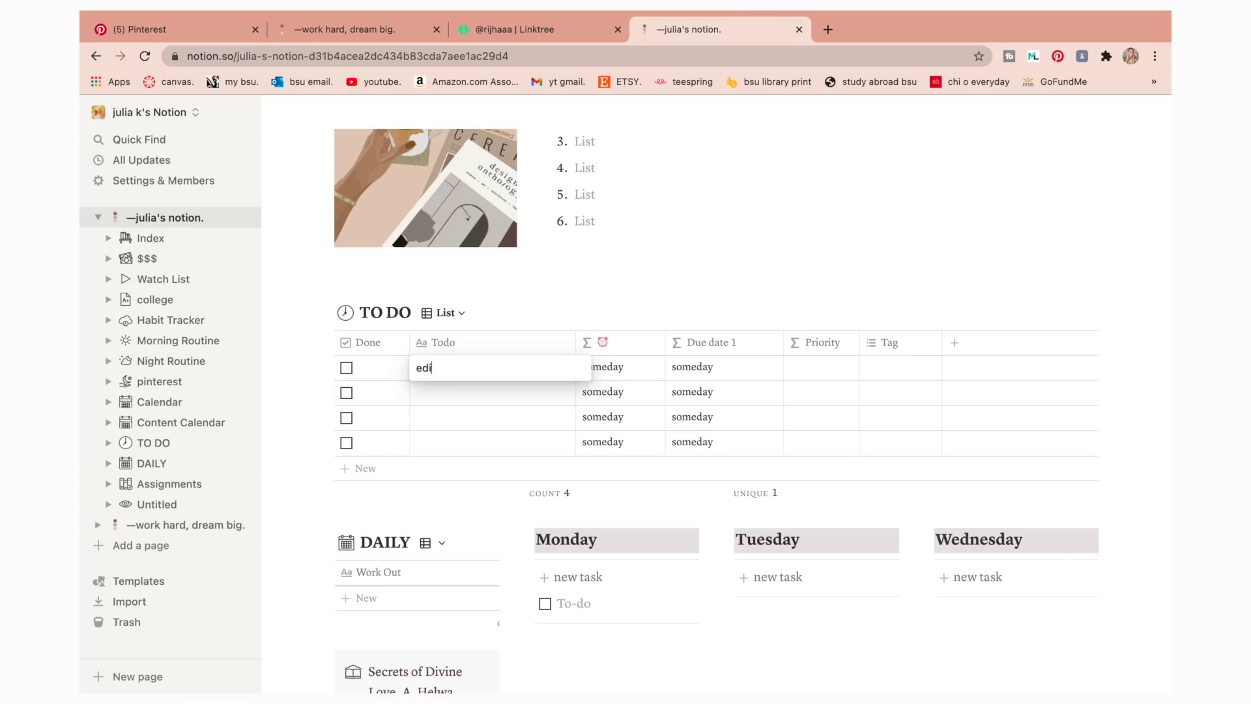
key("Return")
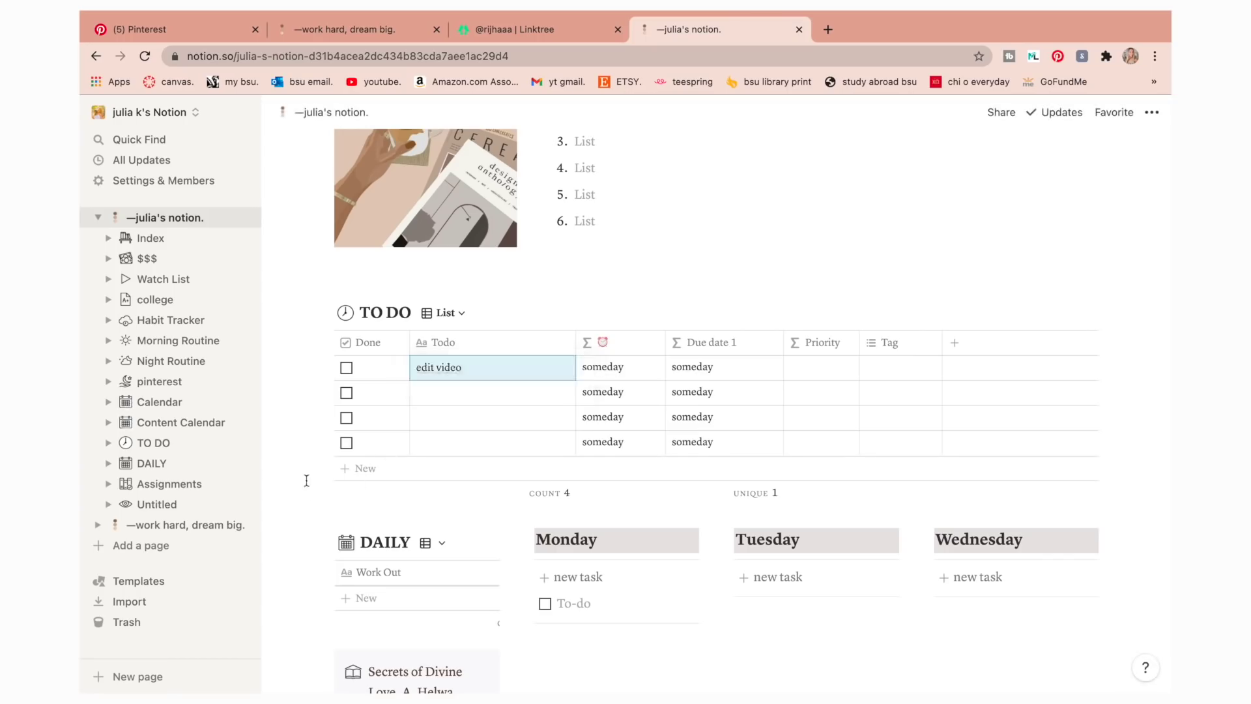
left_click(345, 367)
Delete the book card, the RESEARCH heading and the Untitled calendar
scroll(339, 529, "down", 5)
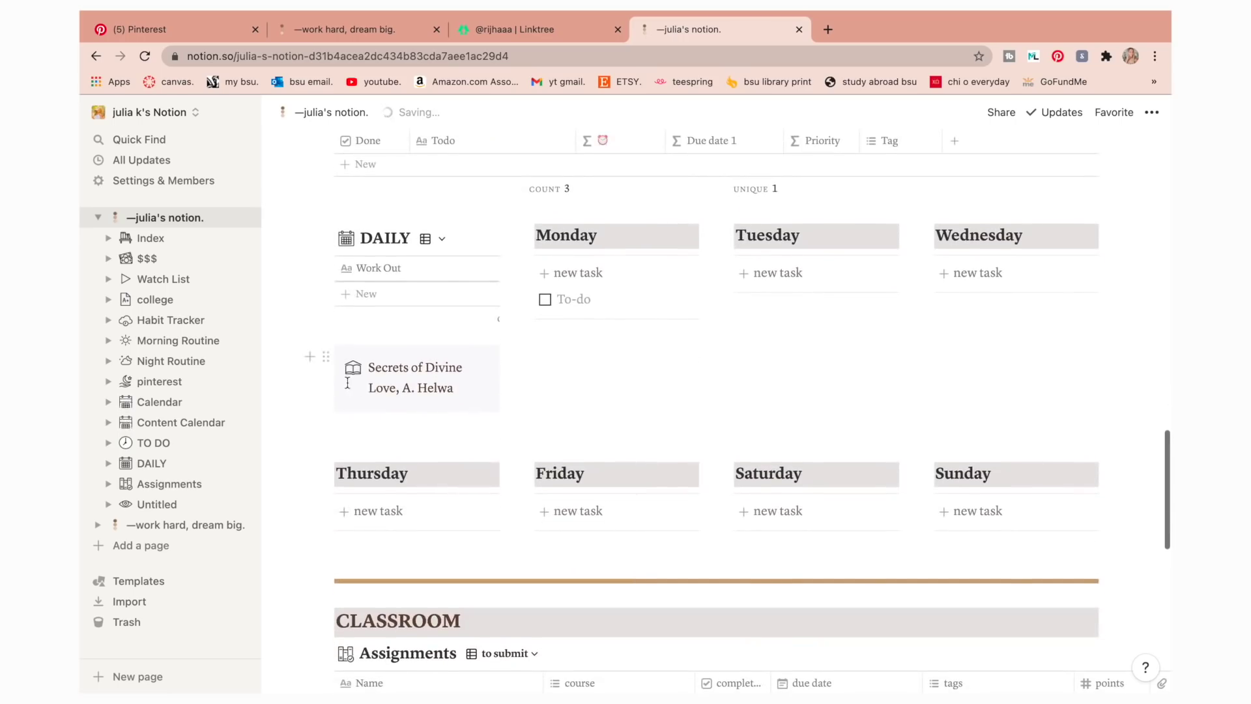
left_click(325, 358)
left_click(243, 272)
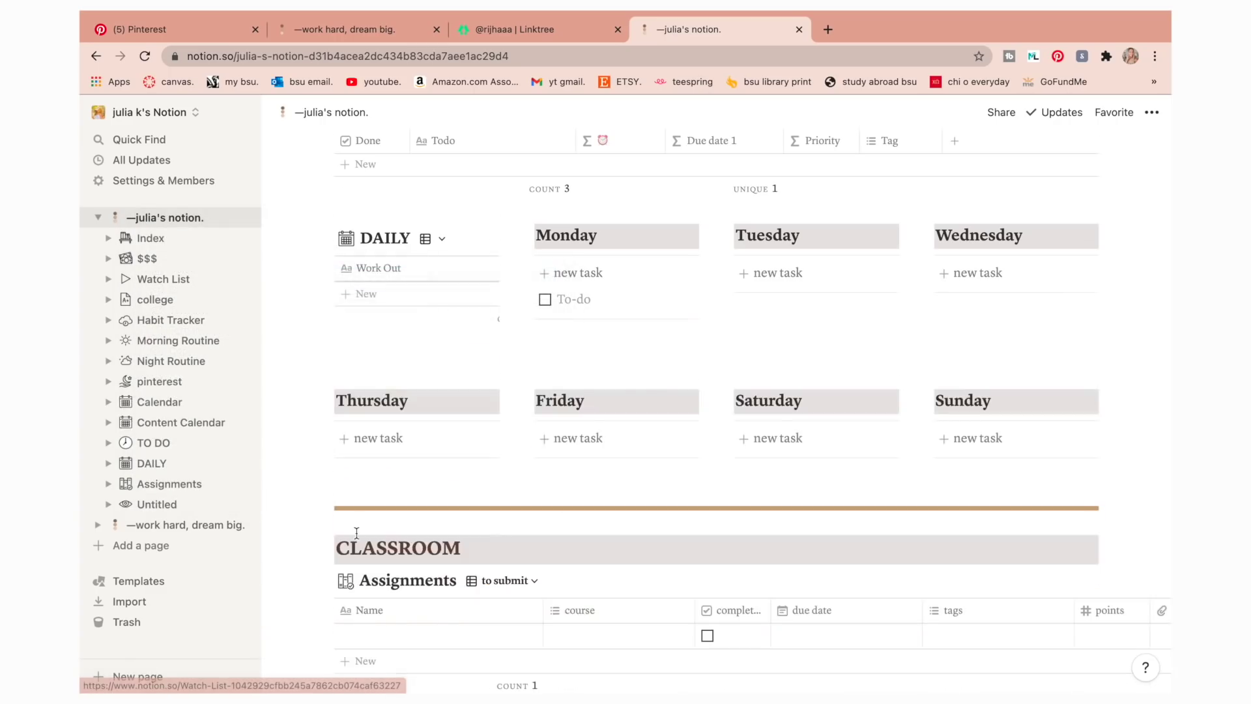
scroll(356, 533, "down", 3)
scroll(357, 533, "down", 5)
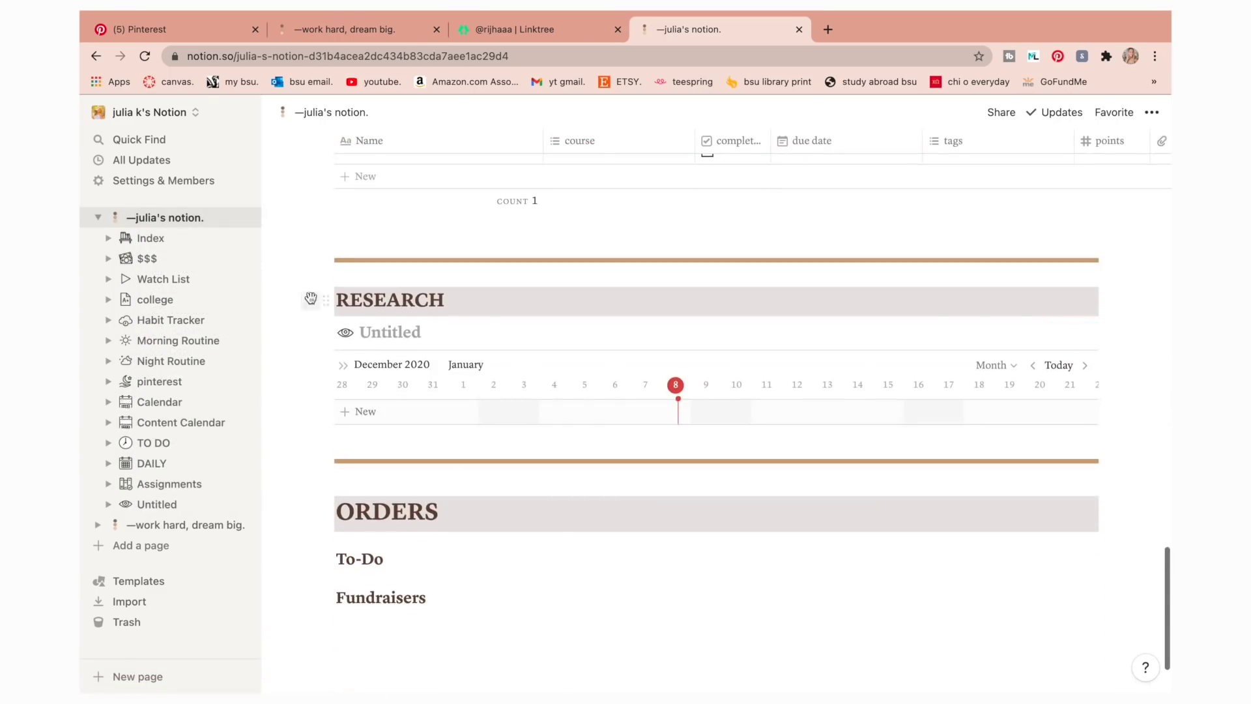
left_click(327, 301)
left_click(228, 211)
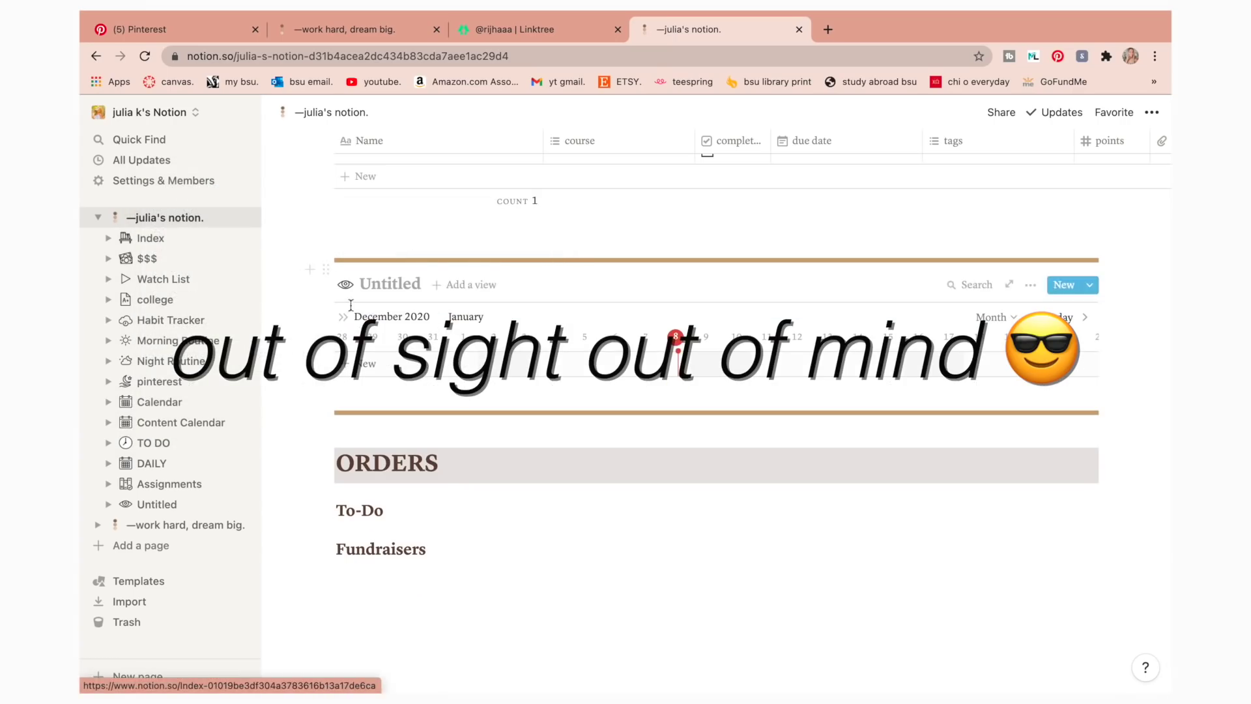
left_click(326, 287)
left_click(180, 212)
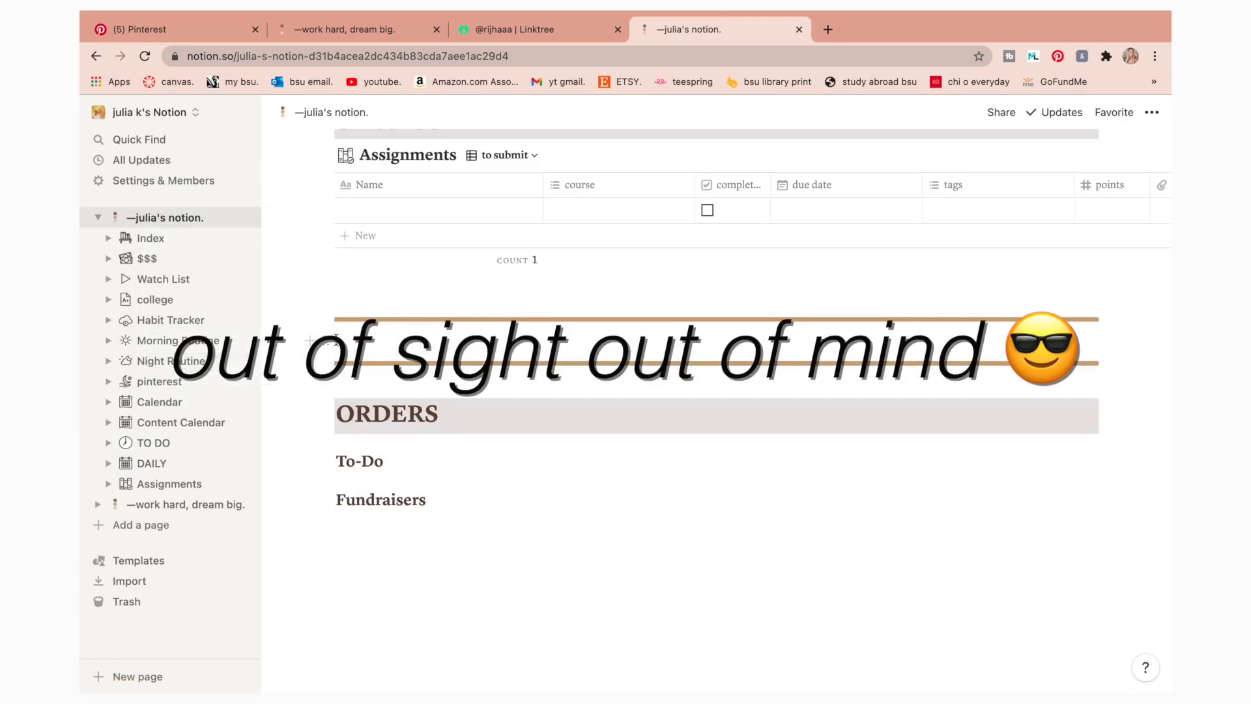
Remove the empty gap between the dividers and the ORDERS, To-Do and Fundraisers headings
scroll(335, 339, "up", 2)
scroll(335, 339, "down", 2)
left_click(326, 356)
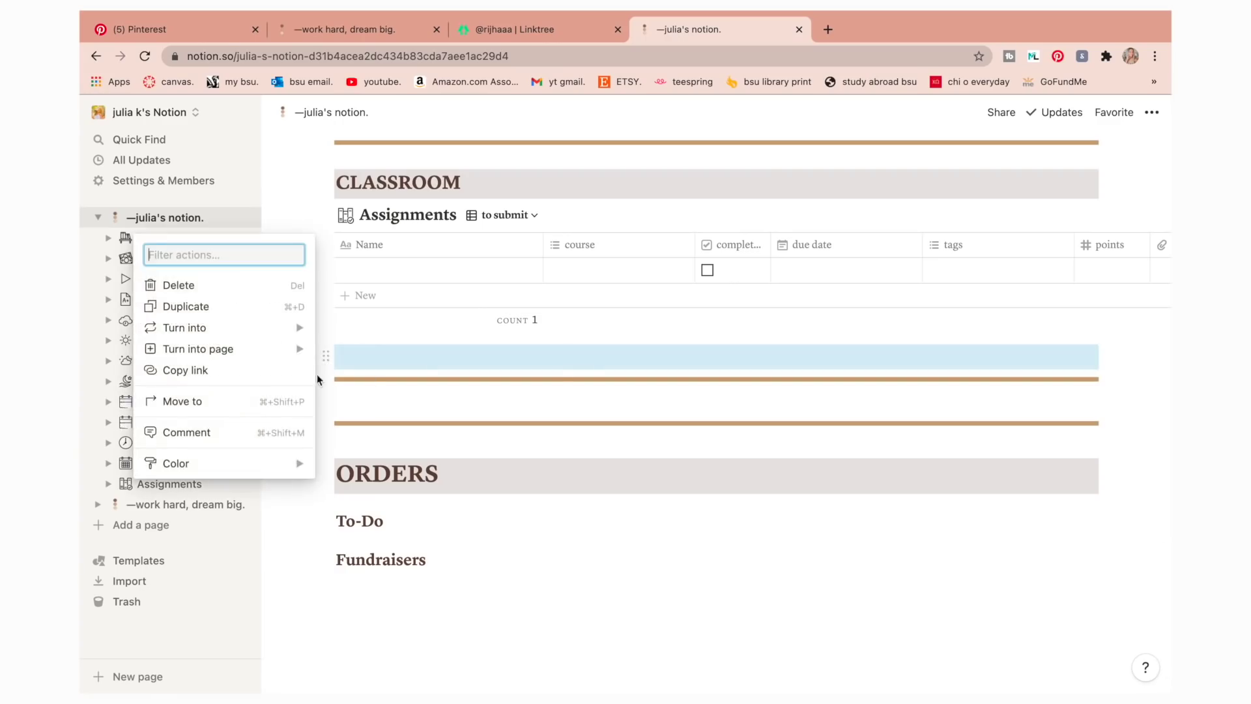
left_click(233, 274)
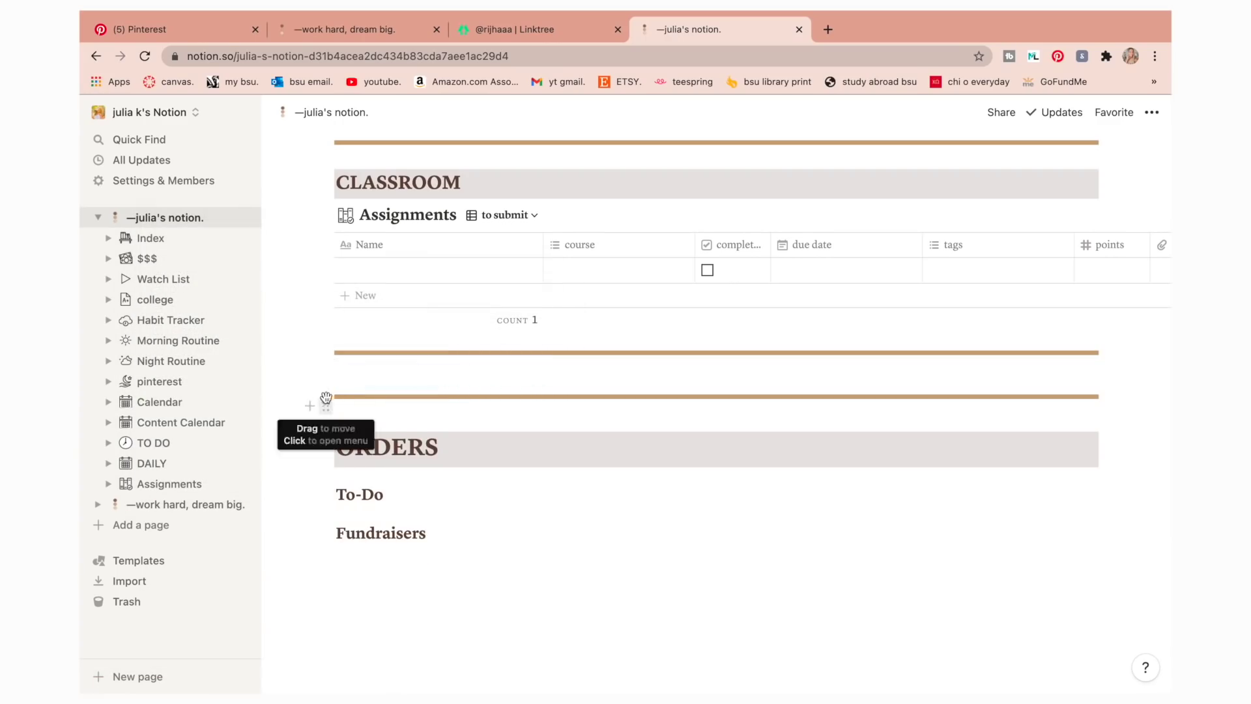
key("BackSpace")
left_click(325, 415)
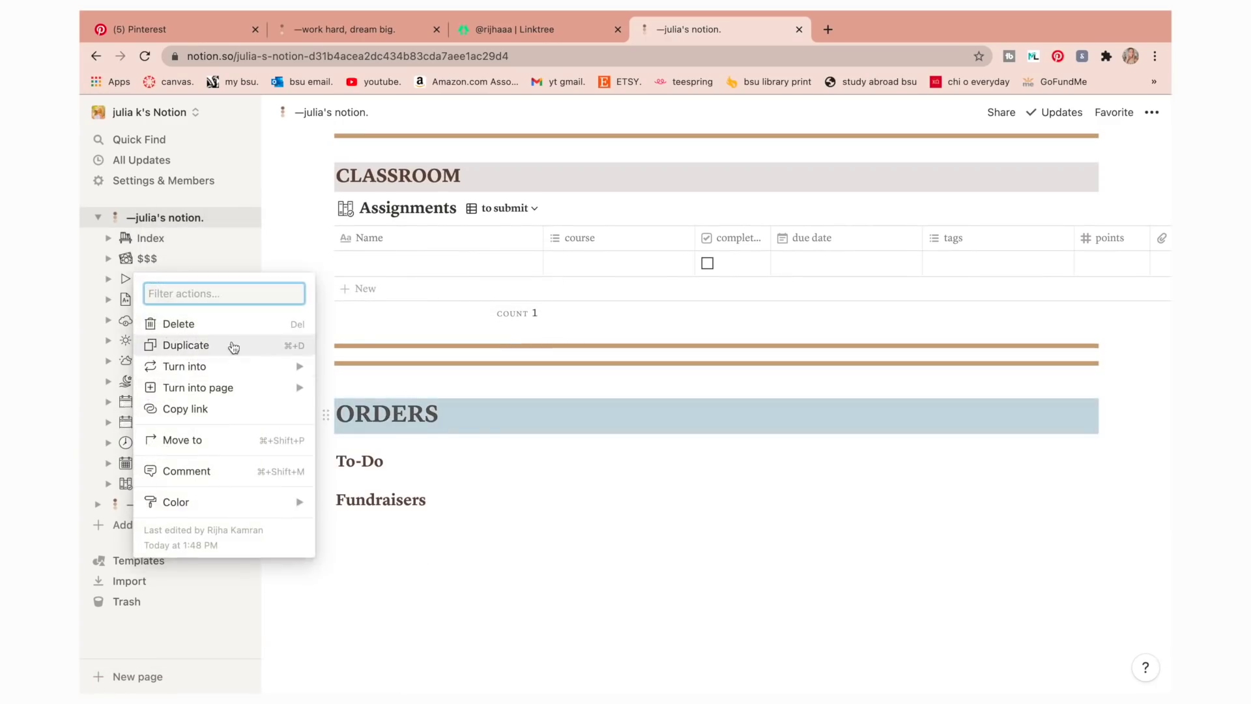
left_click(225, 324)
left_click(325, 461)
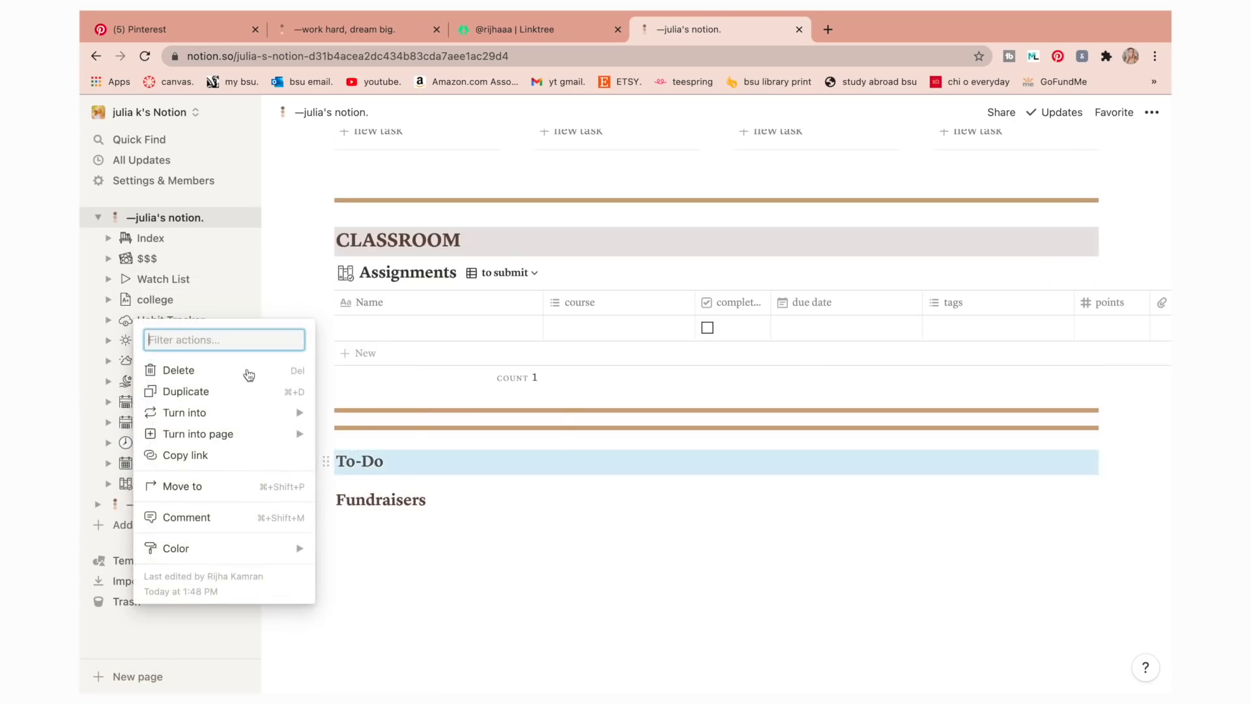
left_click(249, 375)
left_click(325, 500)
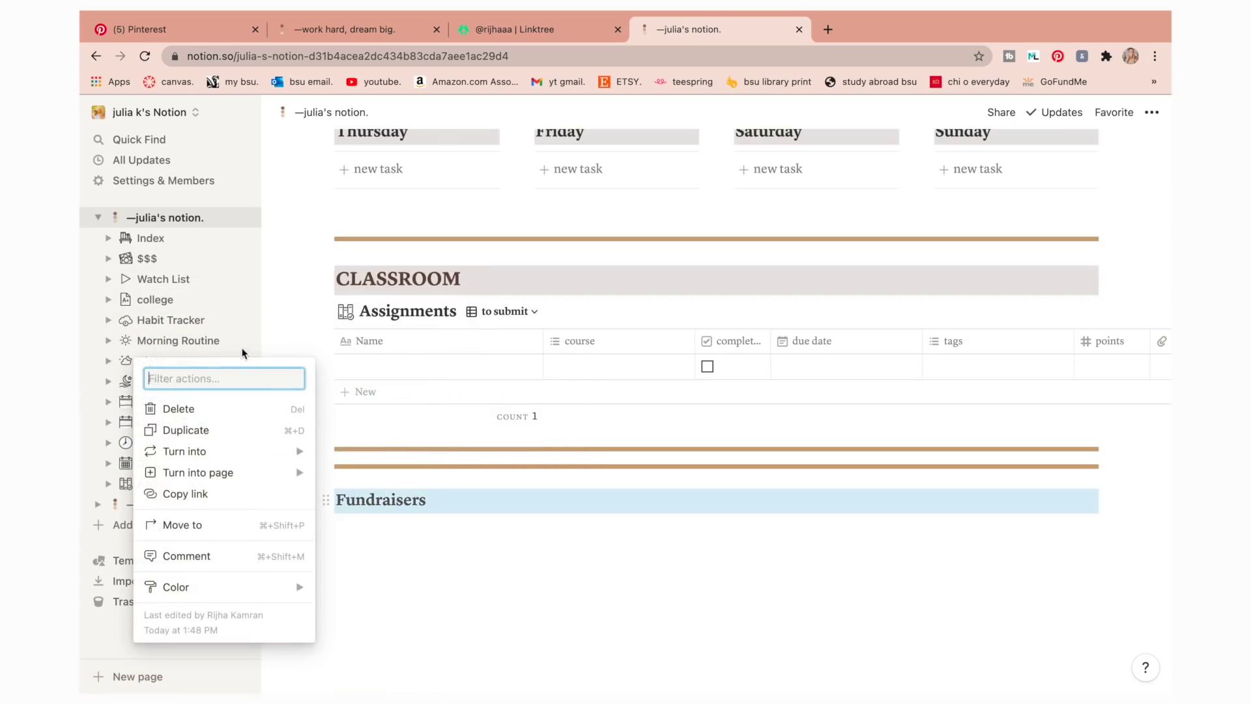
left_click(221, 408)
scroll(294, 458, "up", 15)
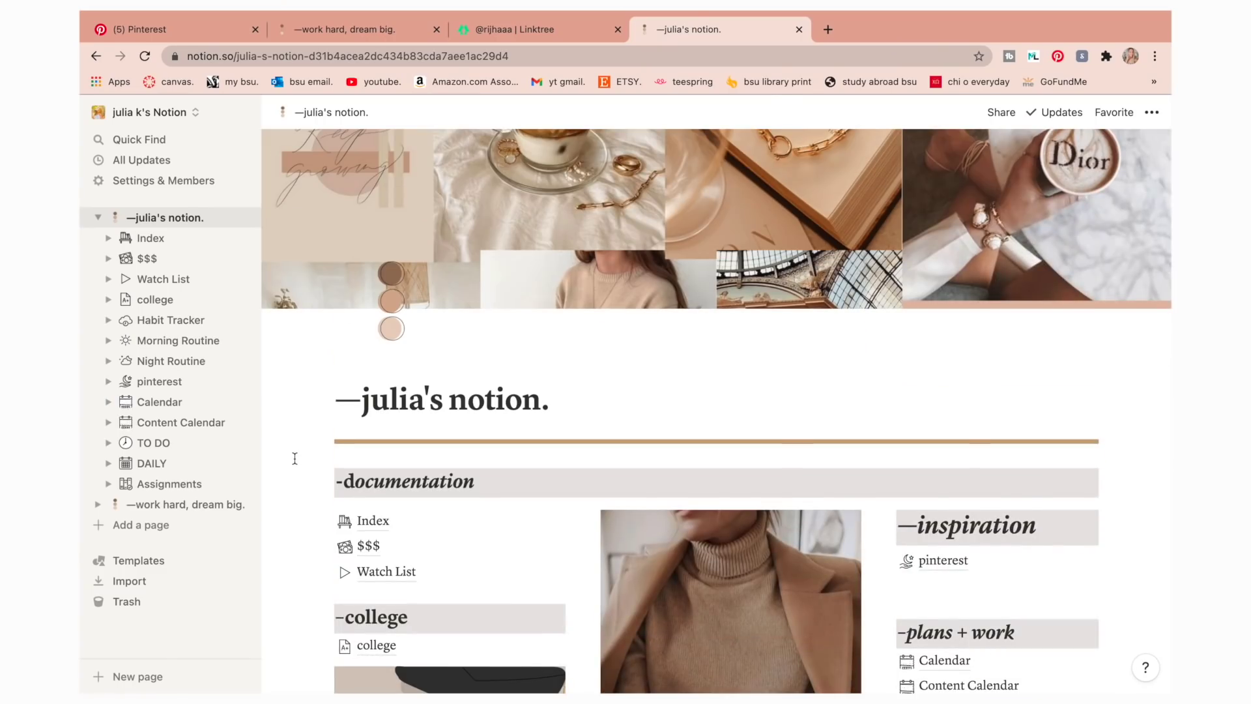
Paste a soft beige image as the Habit Tracker cover, then switch to Pinterest
left_click(171, 320)
left_click(887, 279)
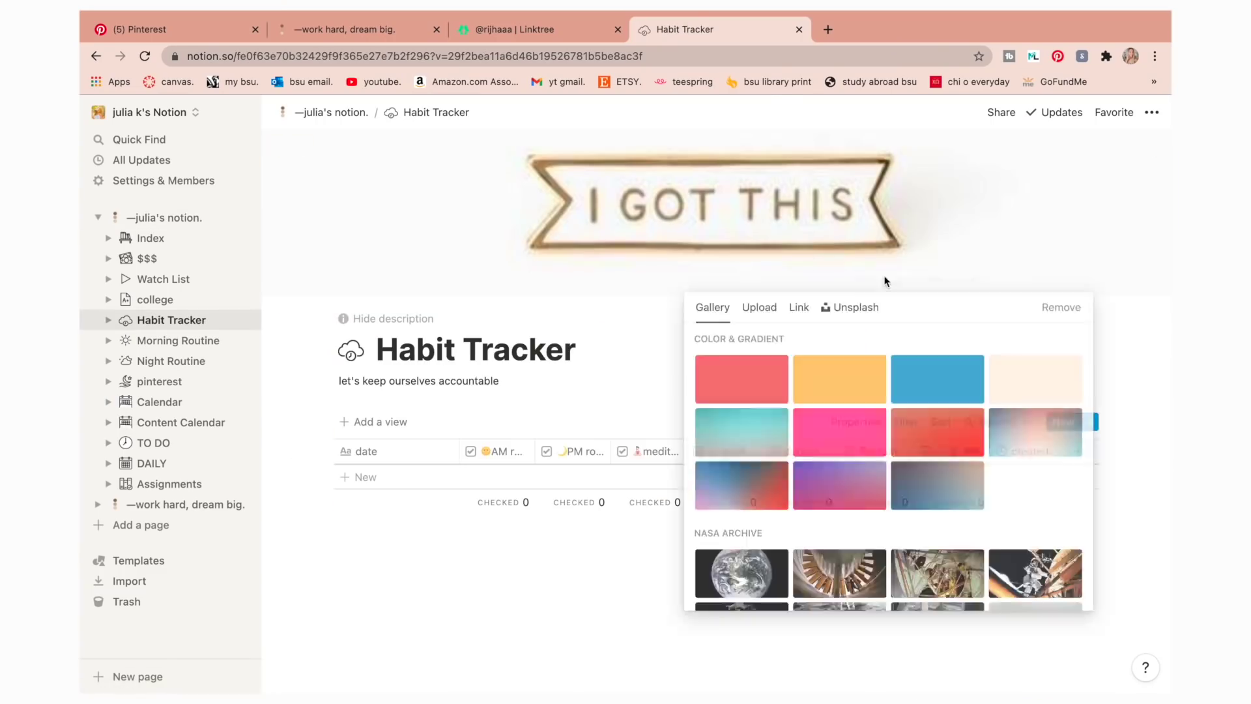
key("ctrl+v")
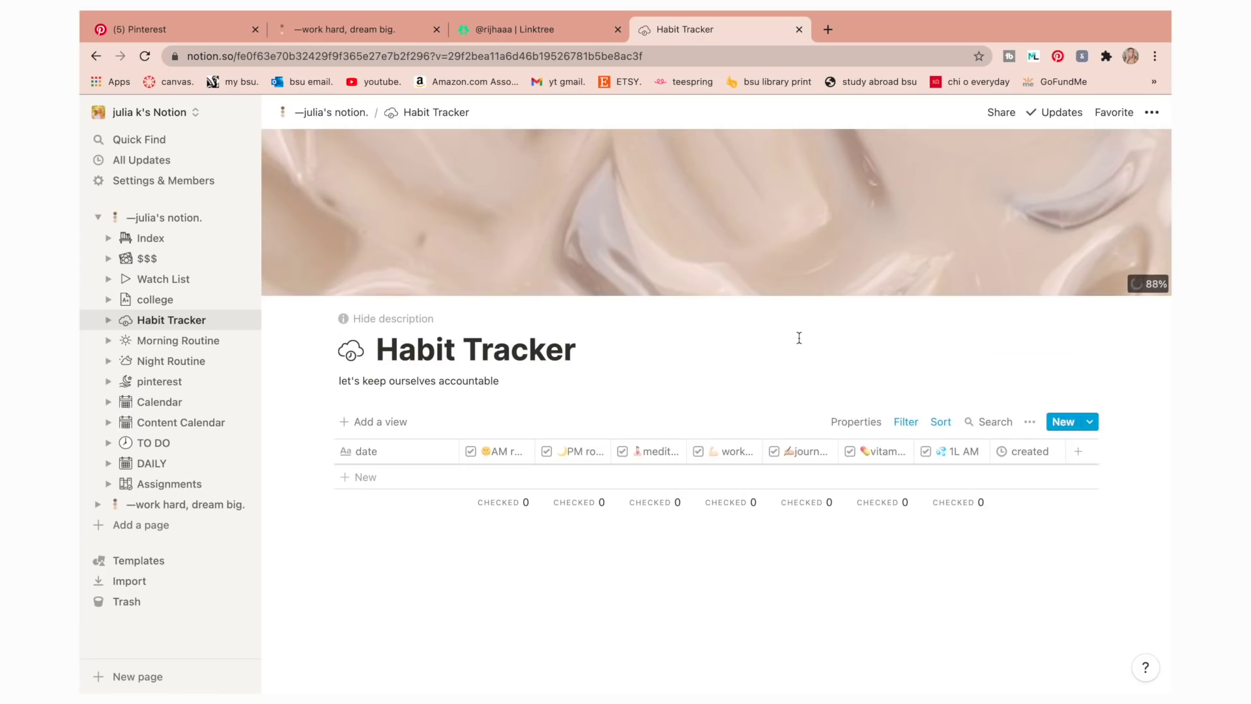
left_click(194, 38)
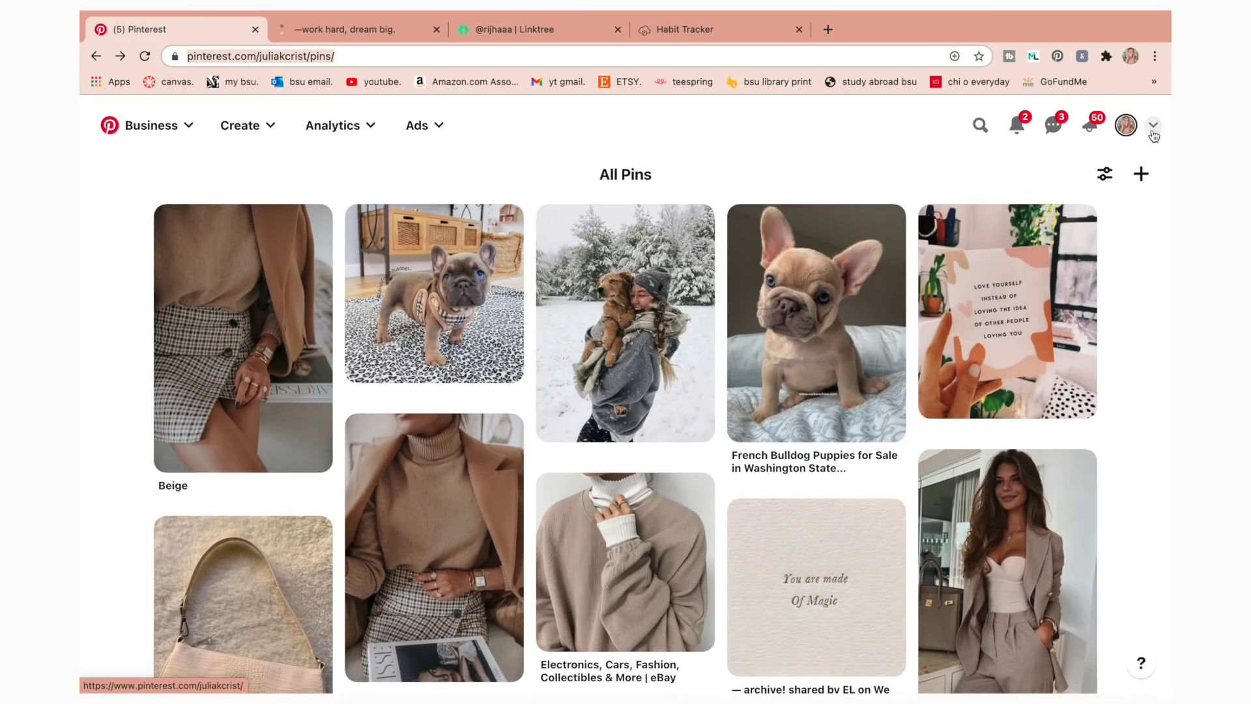
Open the profile's saved All Pins board and scroll through its affirmation and screensaver pins
left_click(1126, 126)
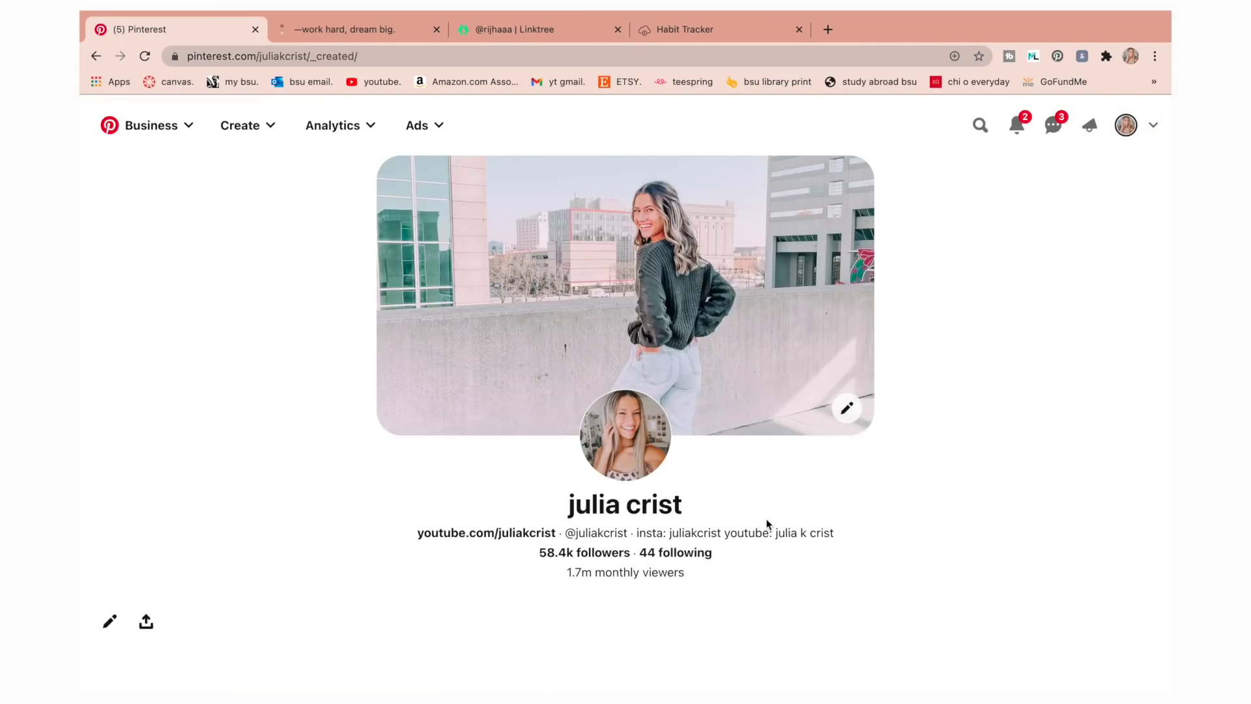
scroll(765, 522, "down", 3)
left_click(637, 476)
scroll(631, 476, "down", 5)
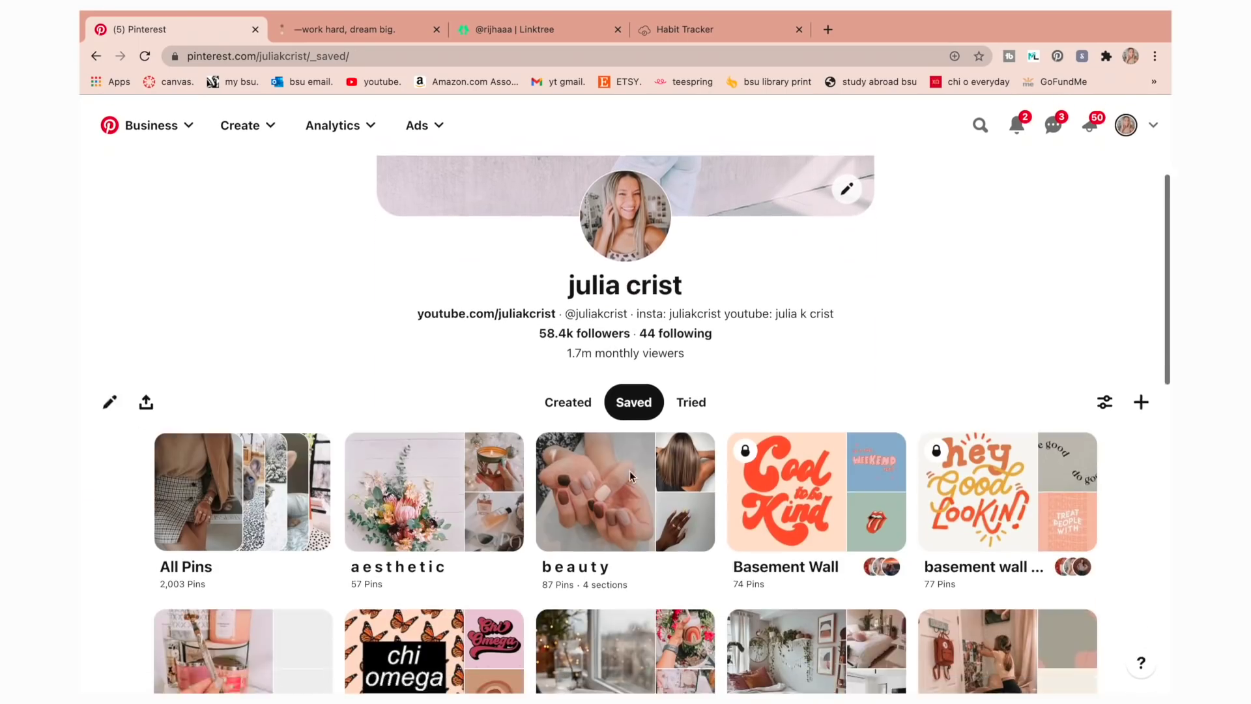
left_click(269, 404)
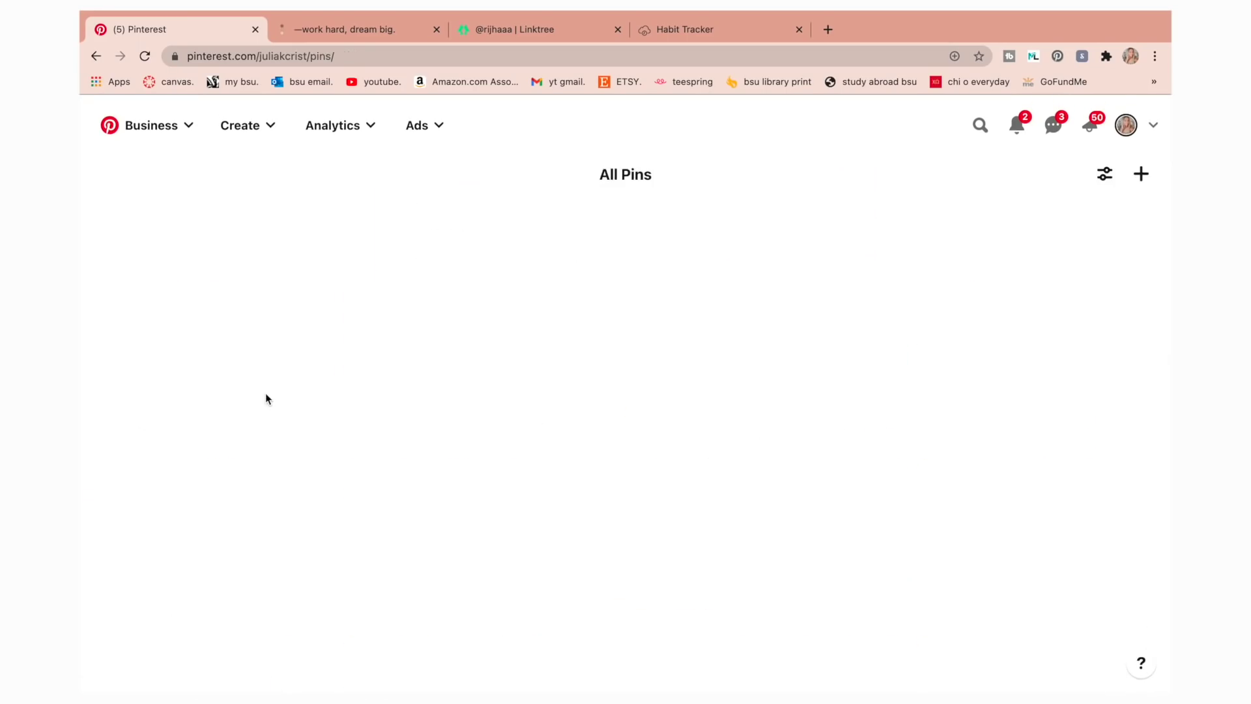
scroll(260, 391, "down", 10)
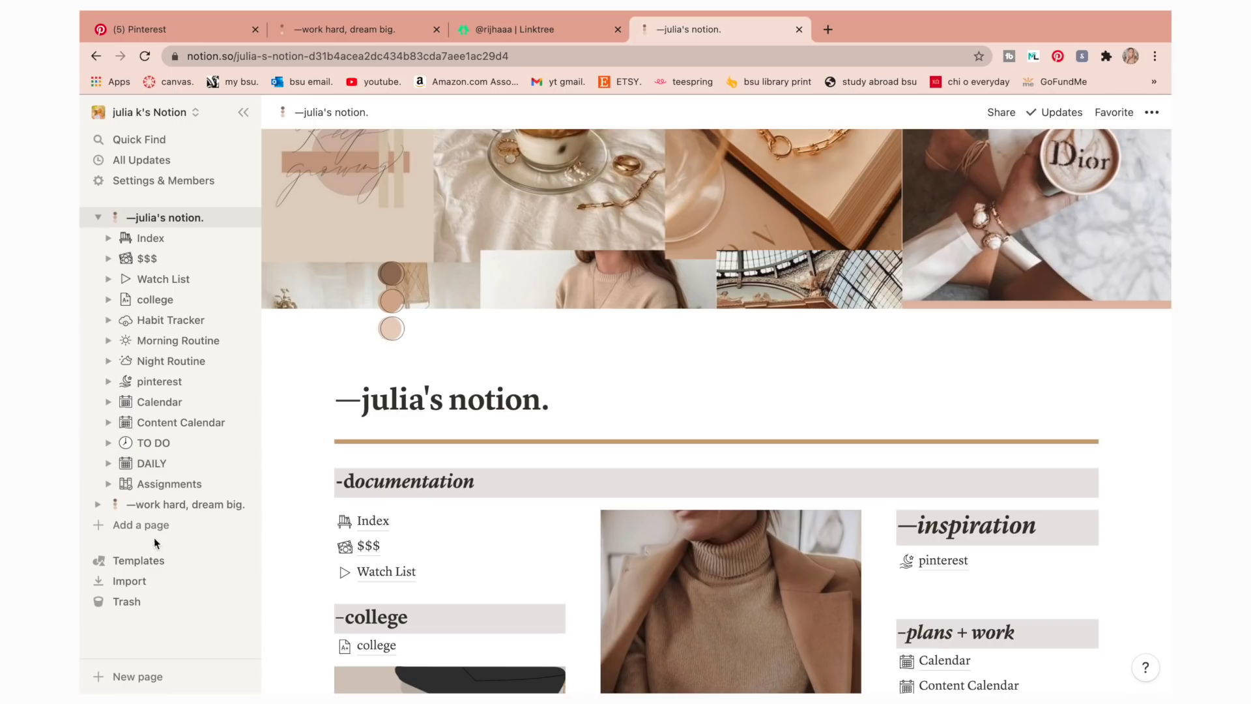
left_click(141, 525)
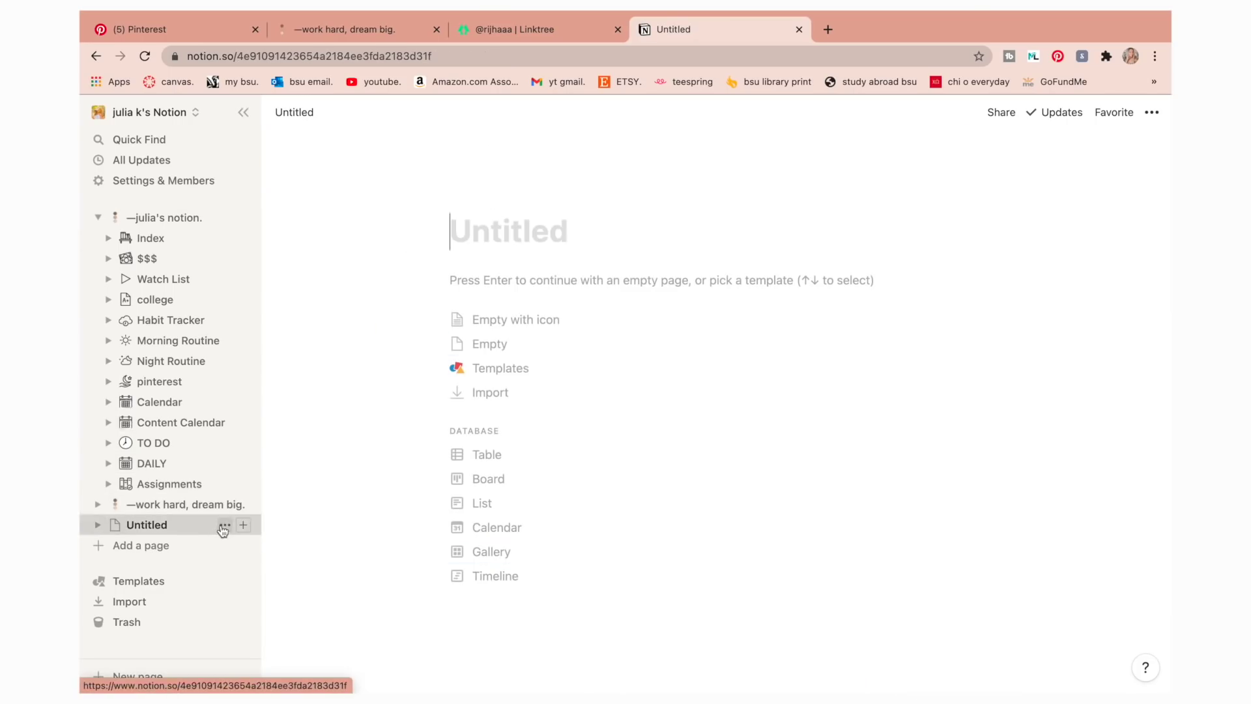
left_click(225, 525)
left_click(269, 374)
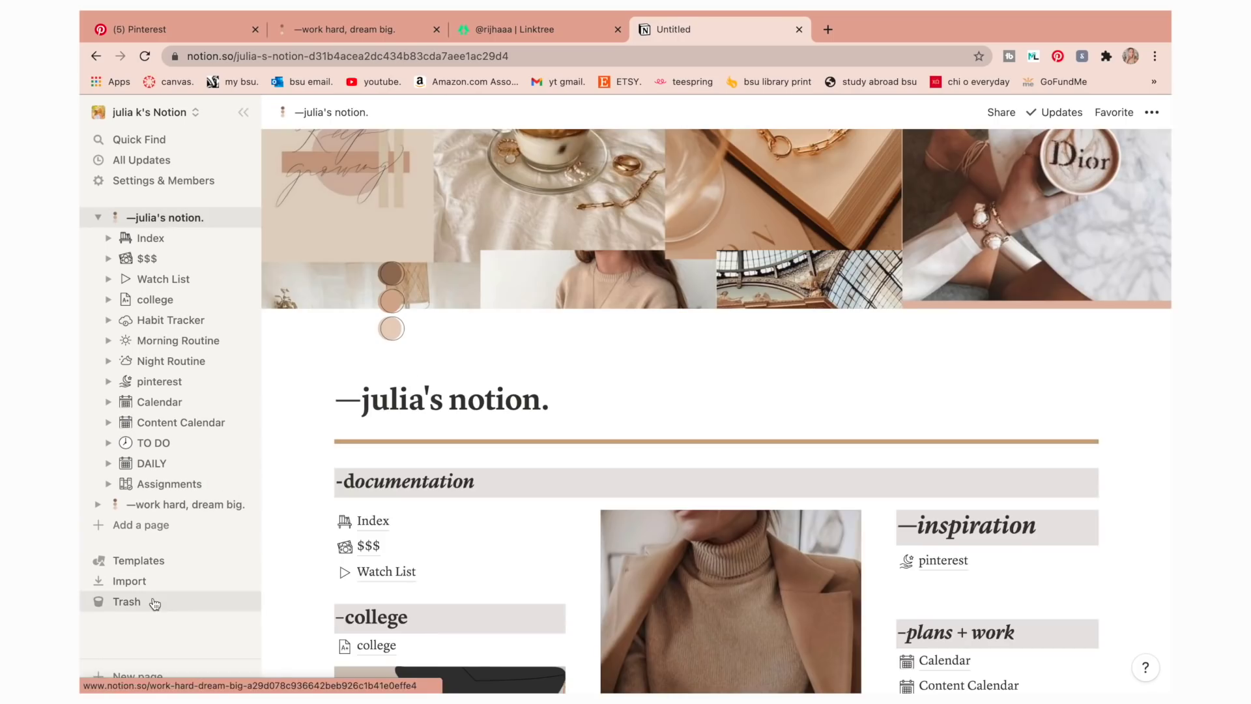
left_click(139, 561)
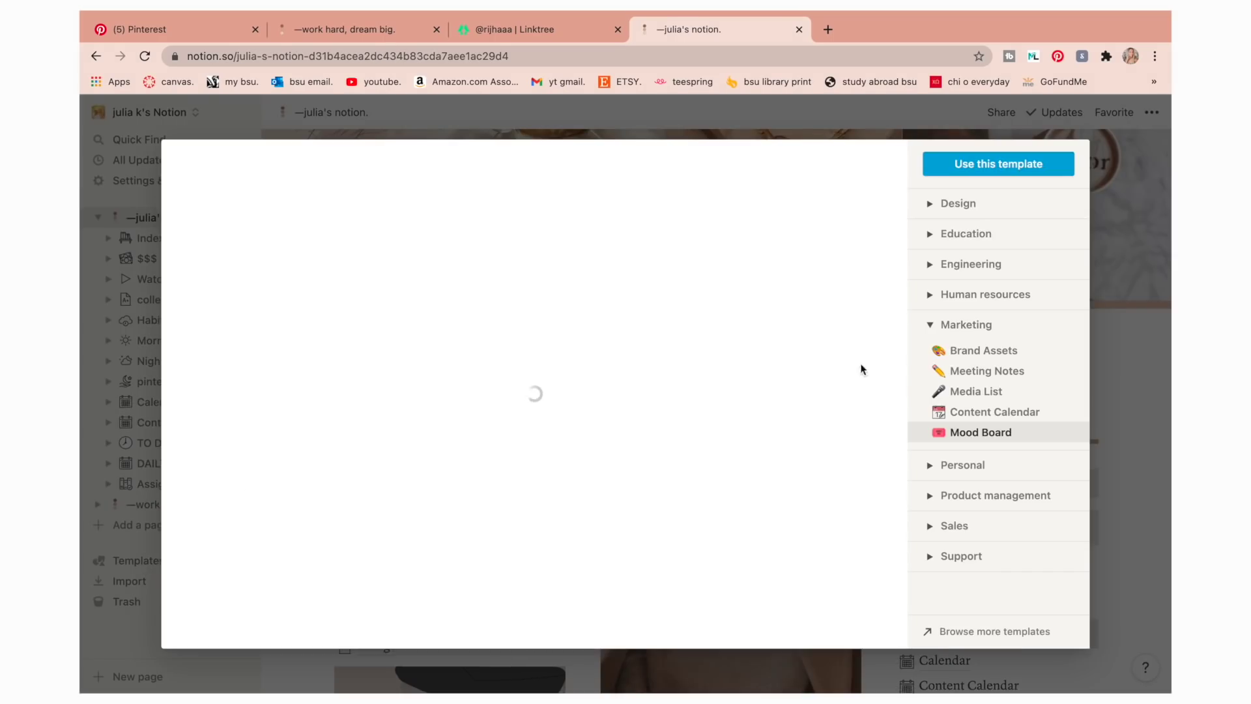
left_click(932, 204)
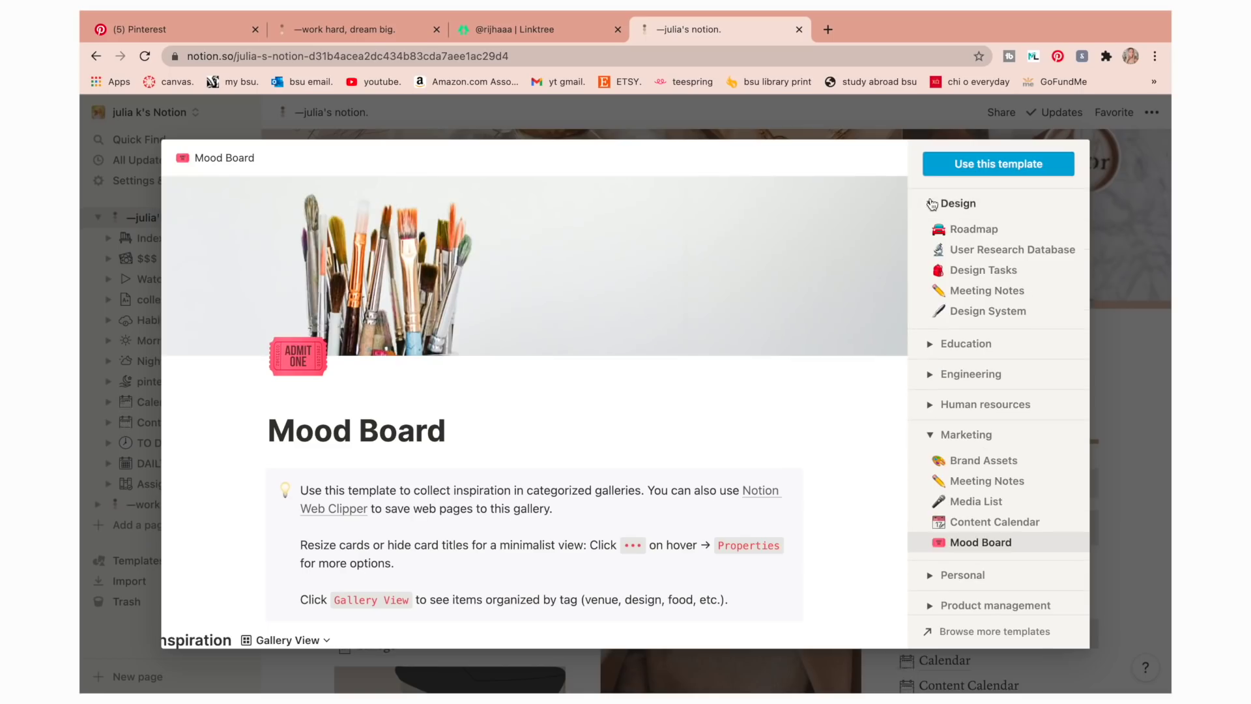
left_click(976, 230)
scroll(981, 372, "down", 2)
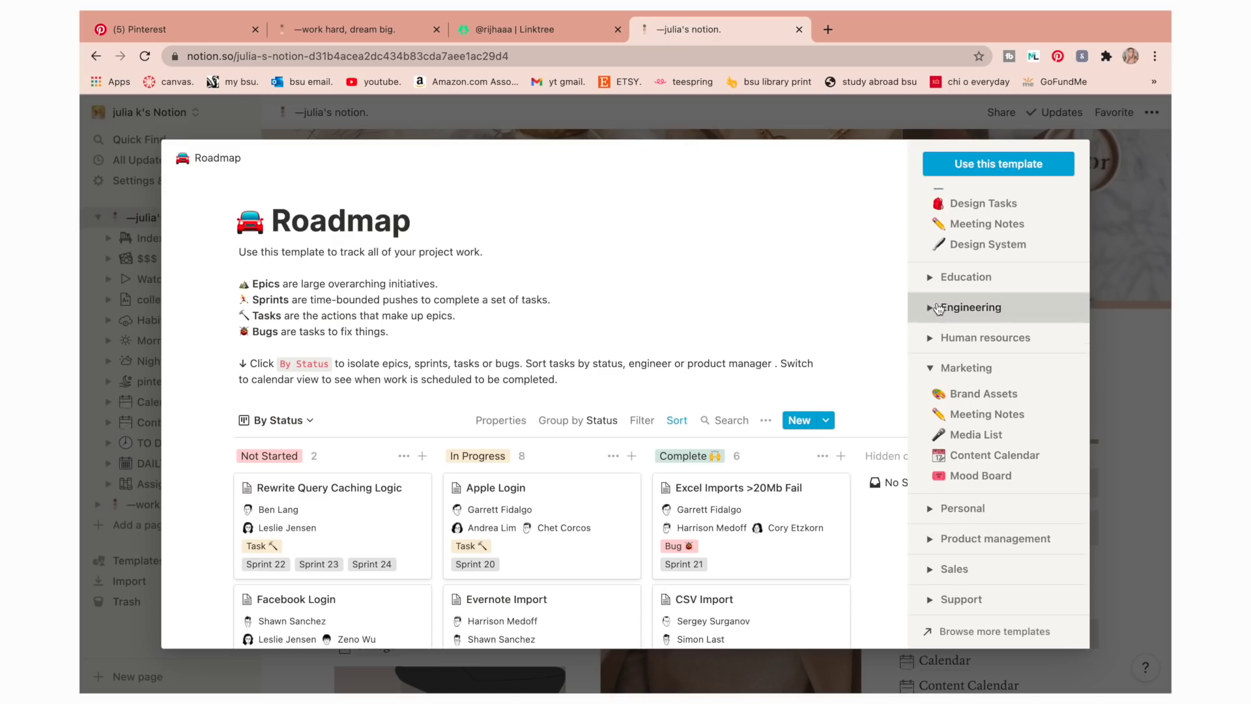
left_click(938, 308)
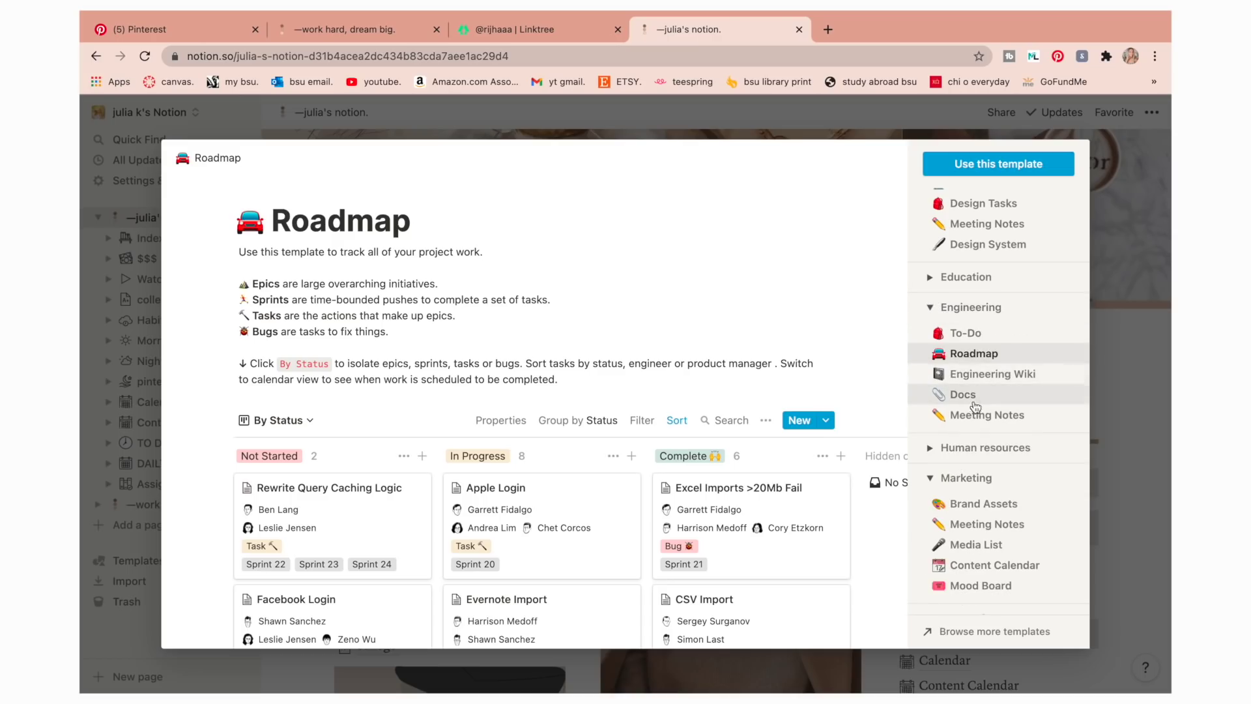
scroll(976, 415, "down", 2)
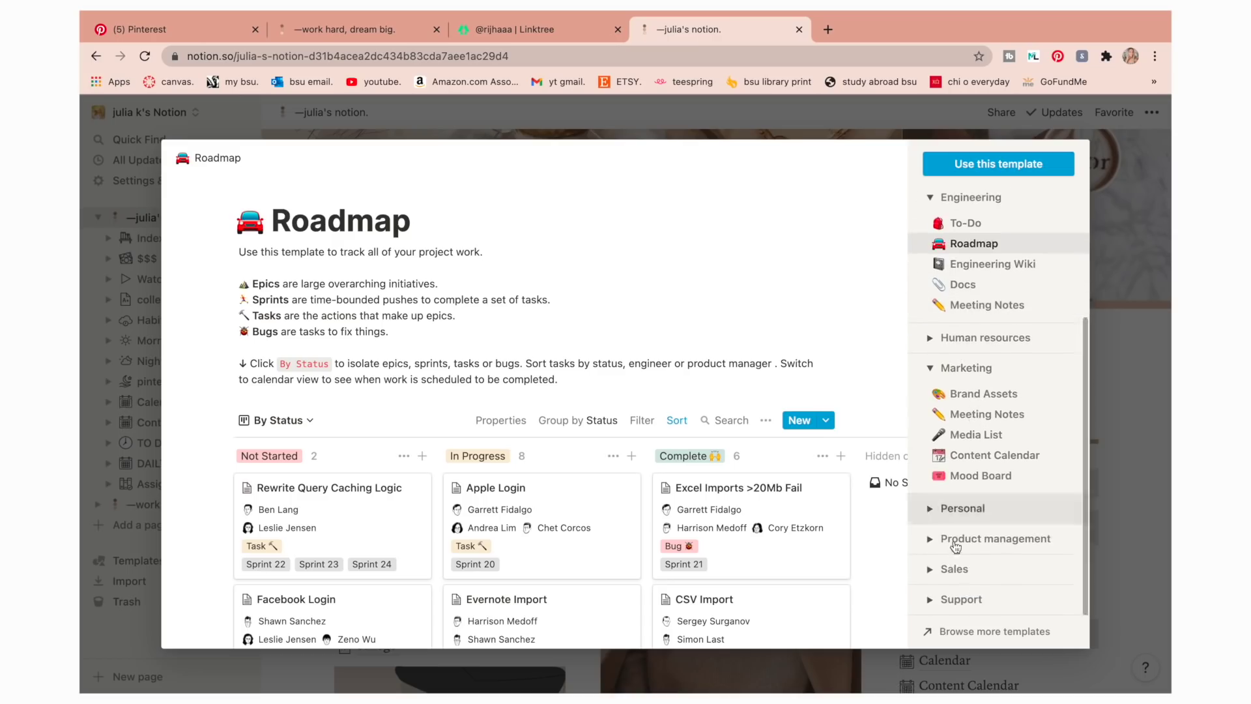
left_click(958, 508)
scroll(939, 405, "down", 3)
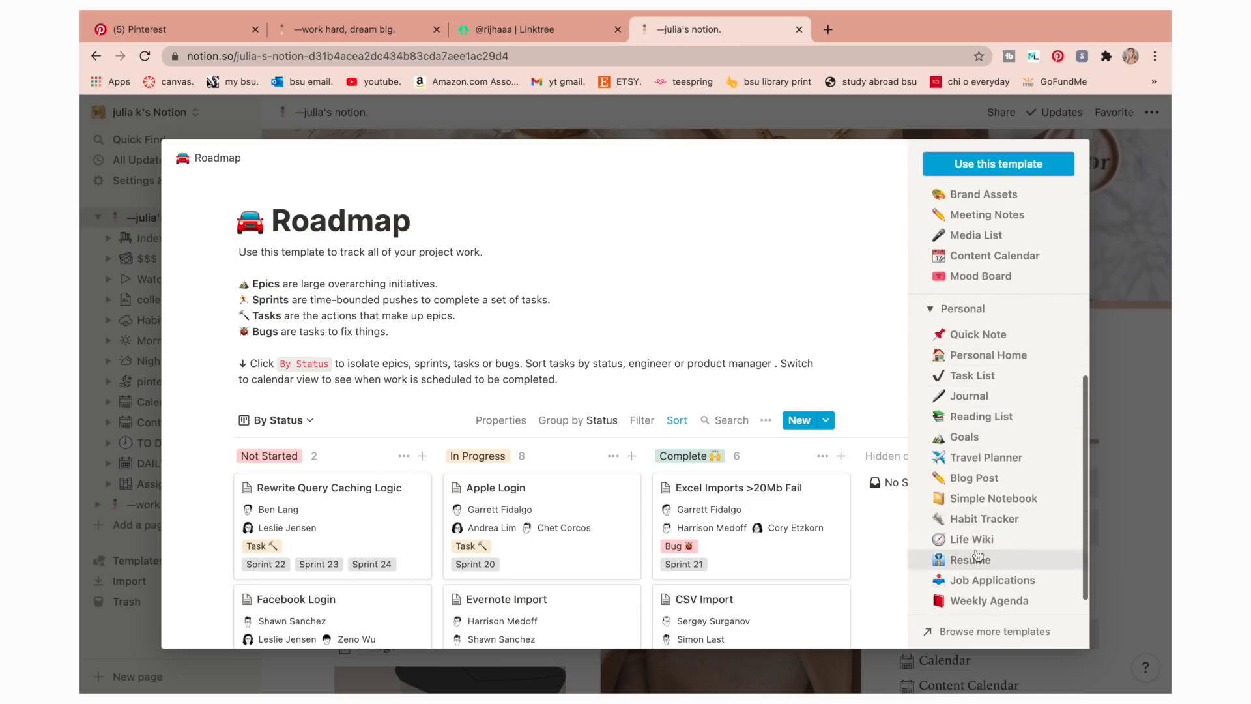
left_click(986, 455)
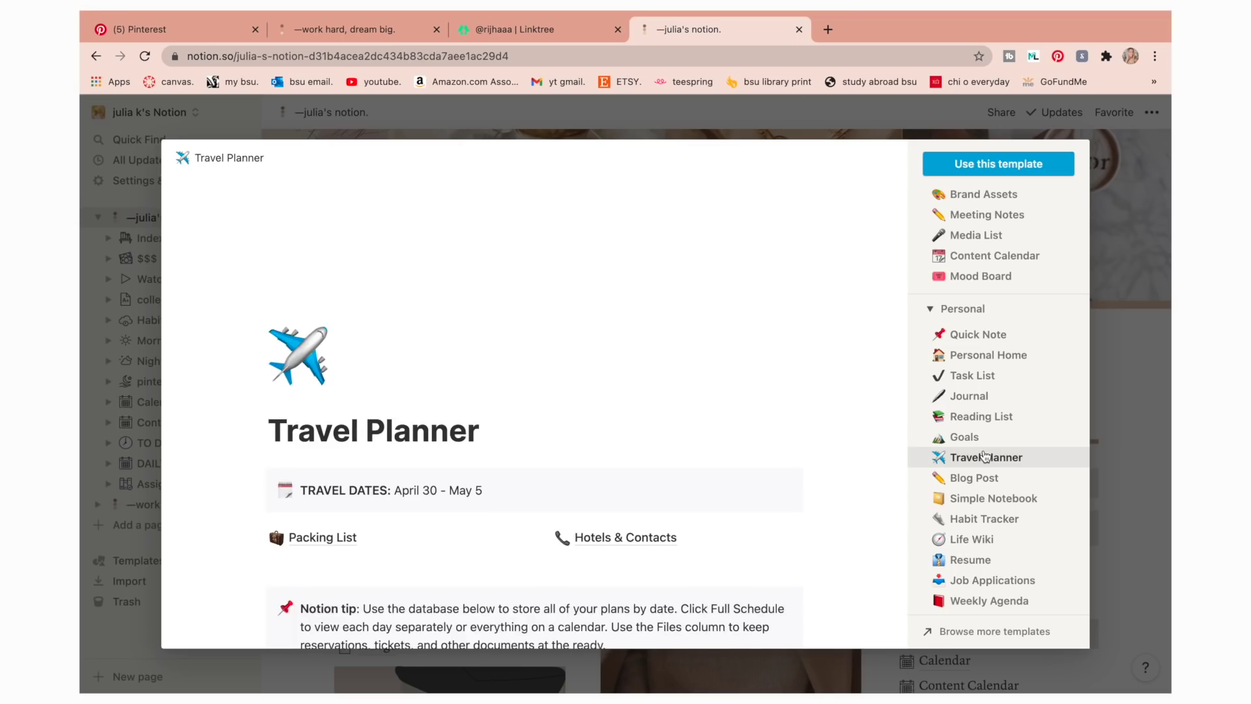
scroll(997, 423, "down", 2)
scroll(713, 476, "down", 4)
scroll(714, 482, "down", 3)
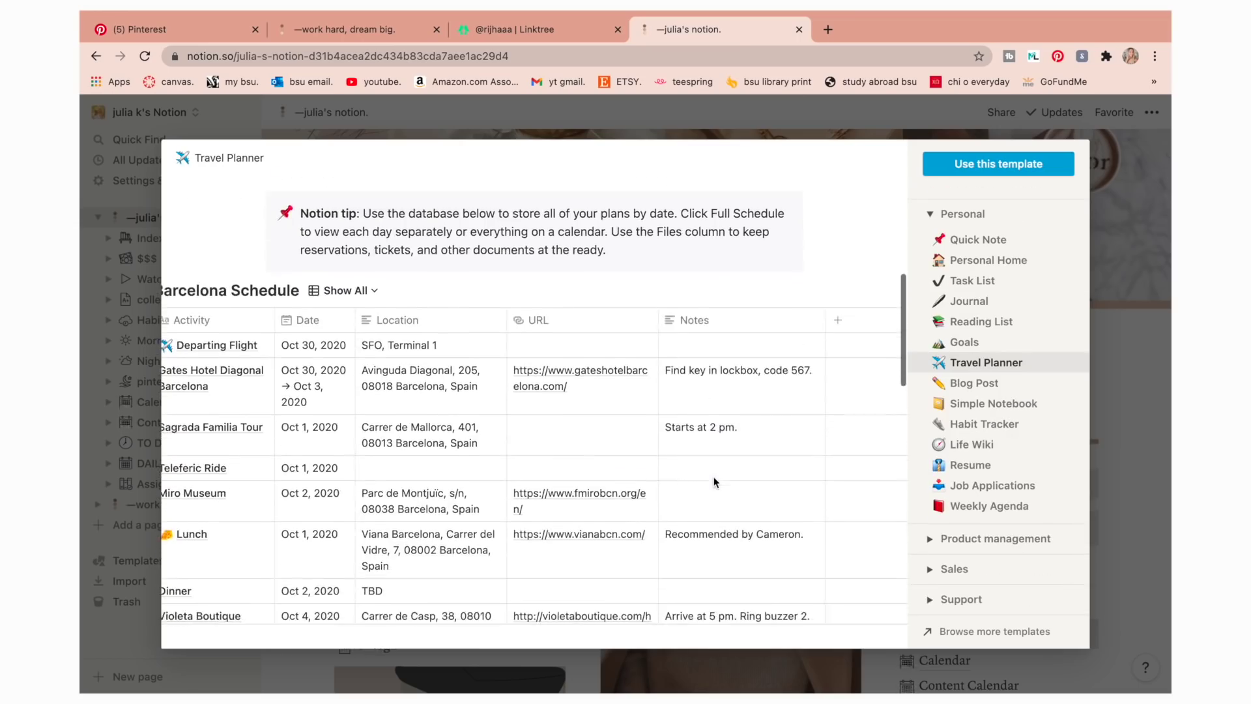
left_click(92, 391)
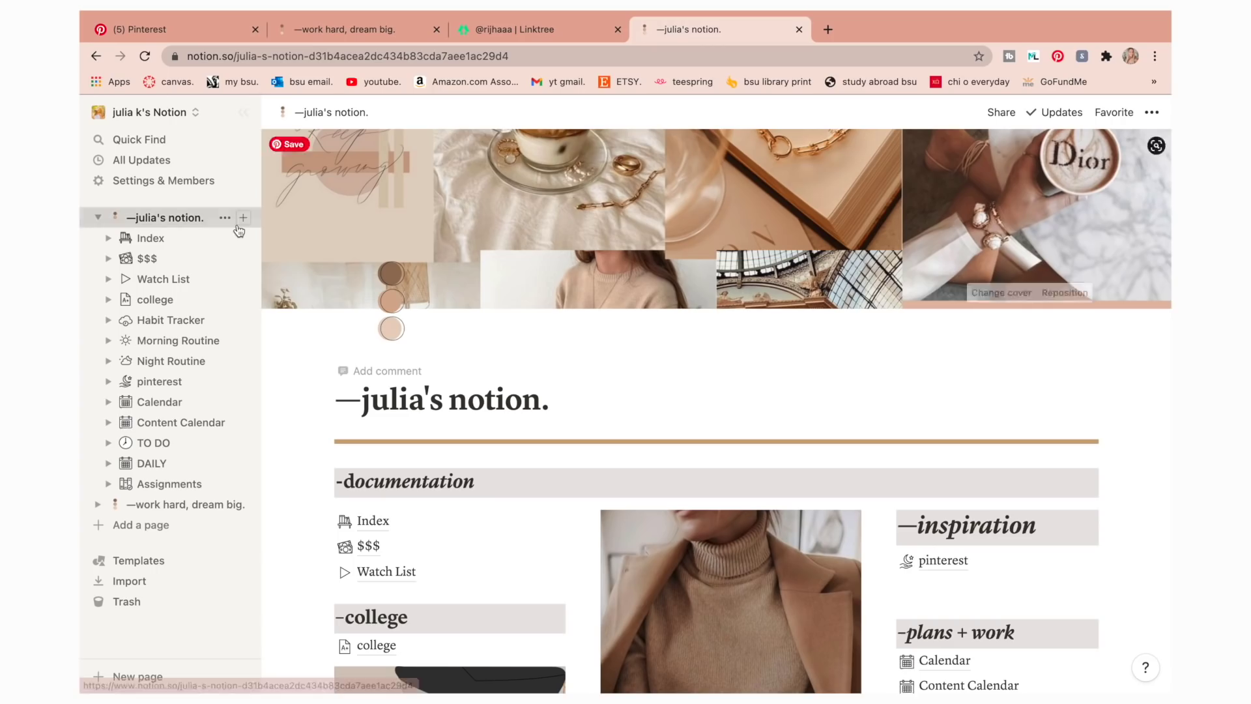
Copy the Notion app into Applications and bring up the Notion Installer disk's options
scroll(538, 525, "down", 3)
scroll(541, 522, "down", 10)
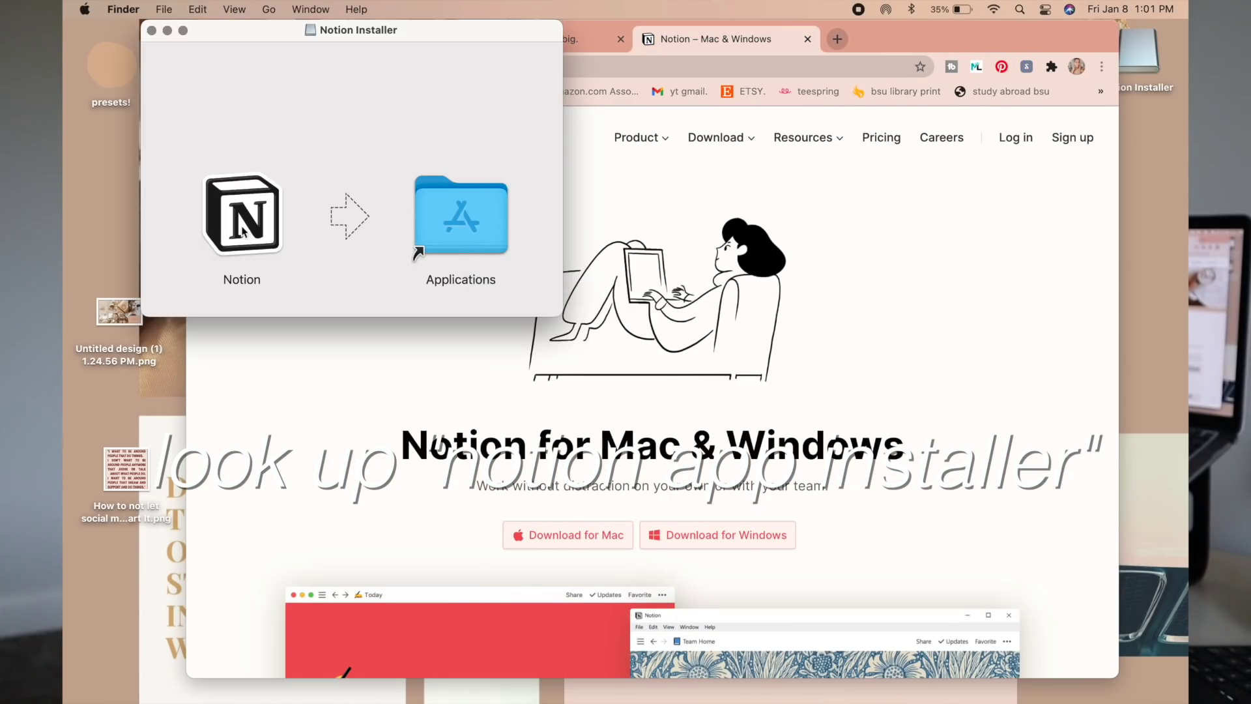
left_click_drag(258, 225, 492, 228)
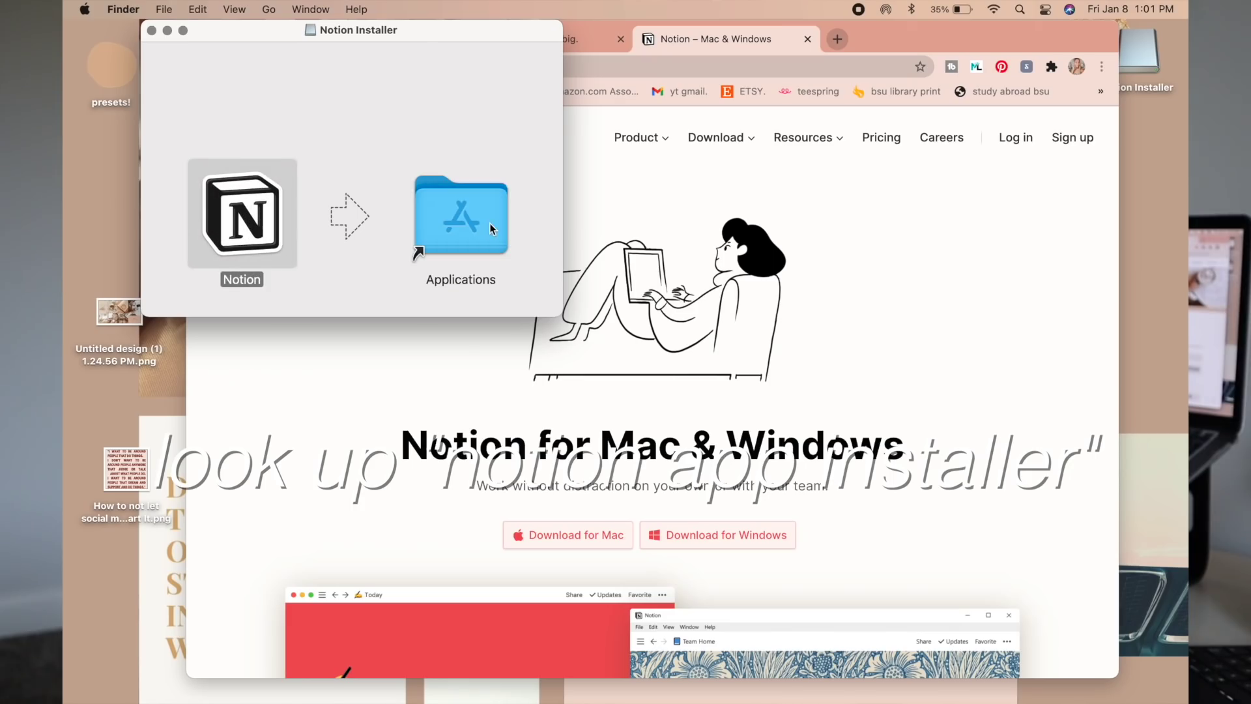
right_click(1145, 72)
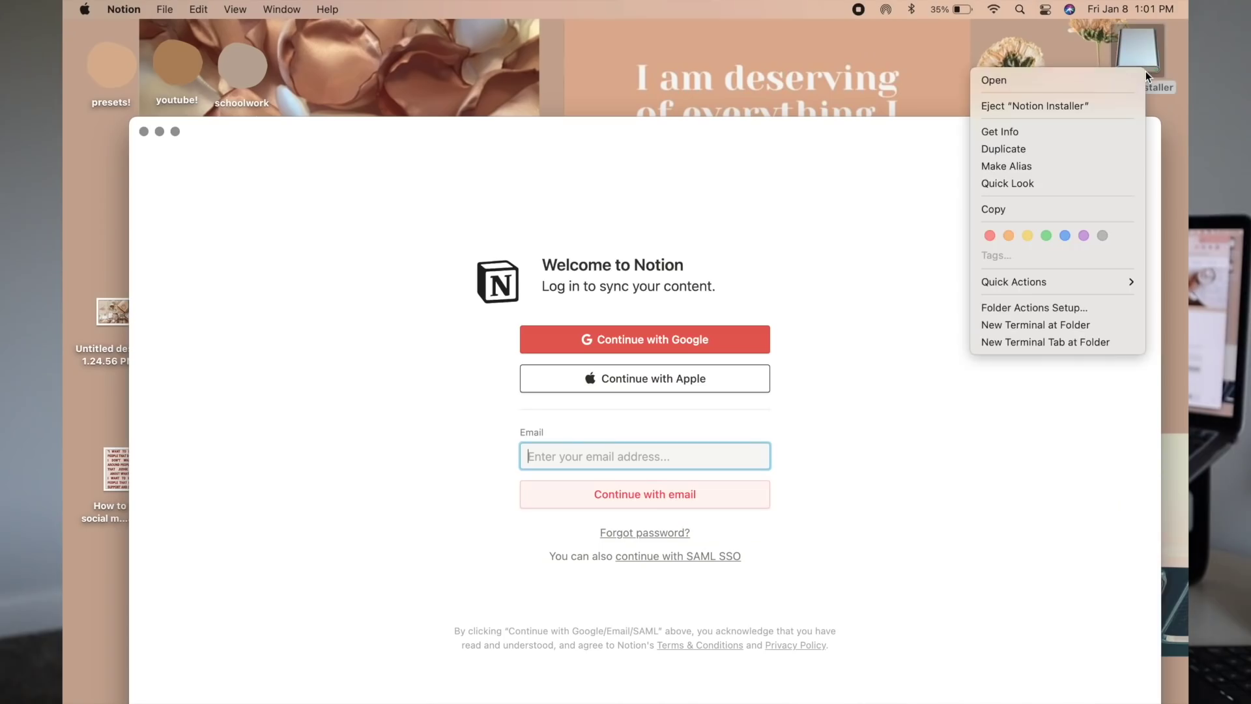
Eject the Notion Installer disk
left_click(1101, 102)
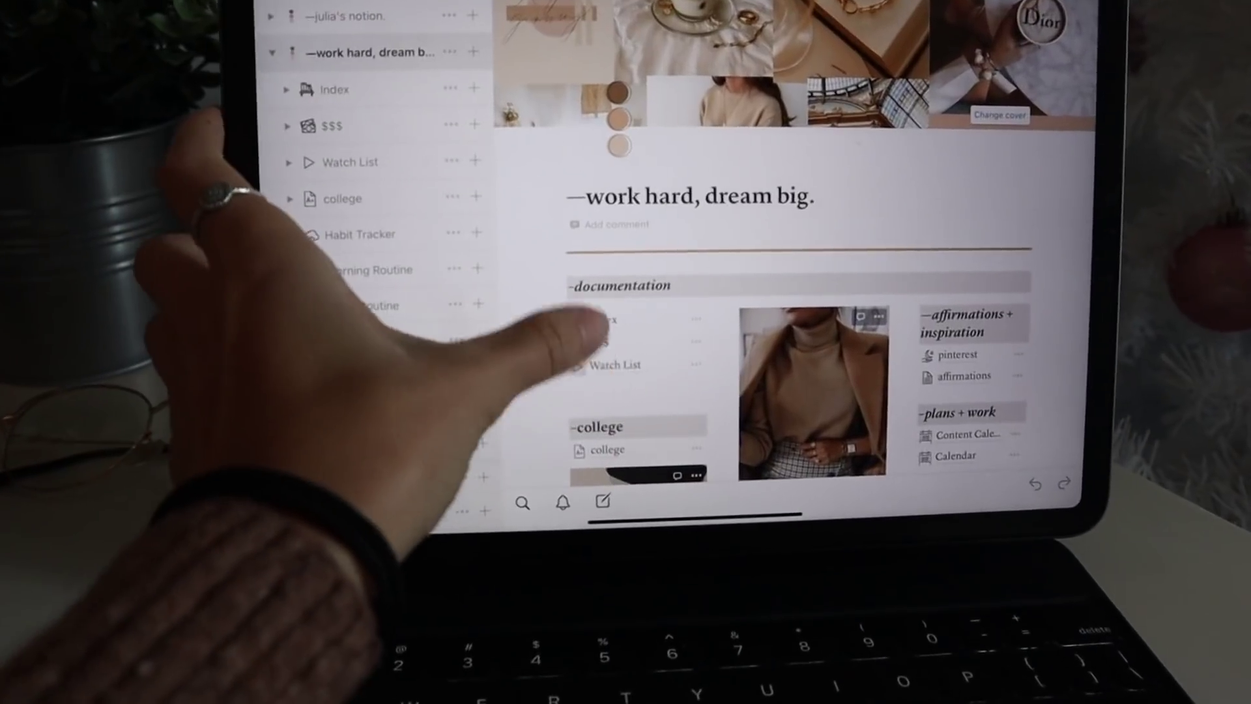